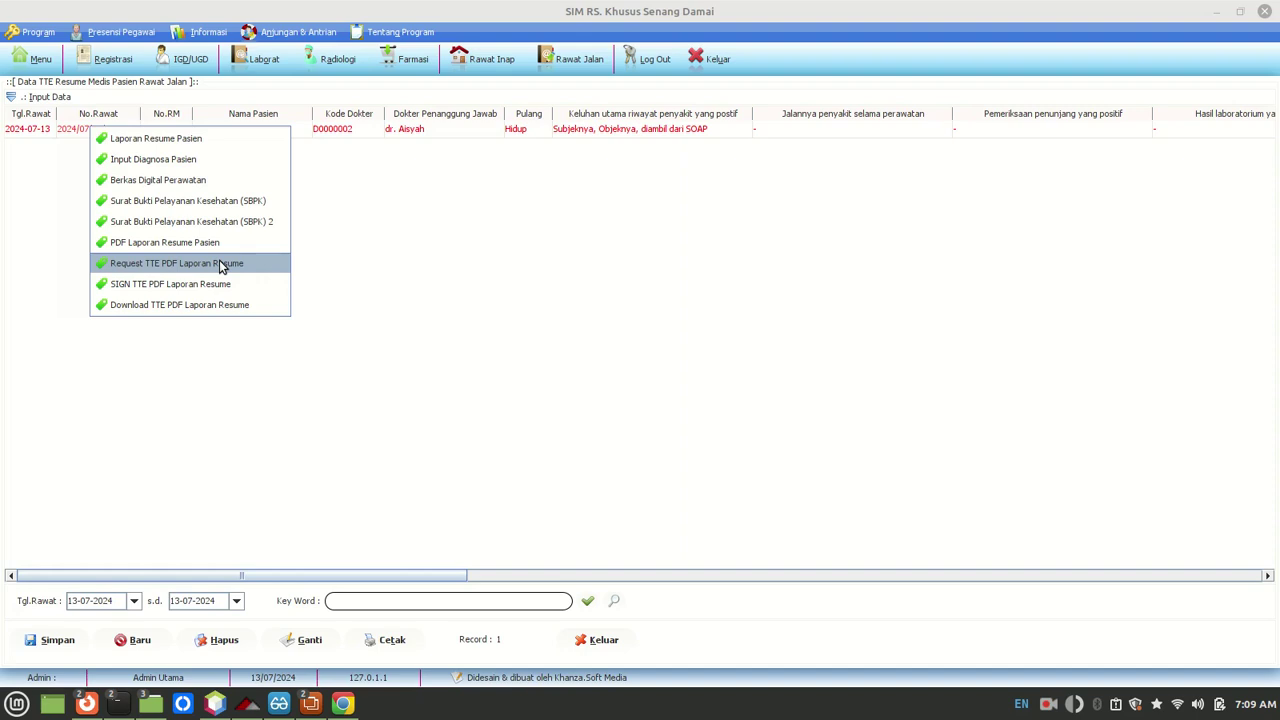
left_click(491, 222)
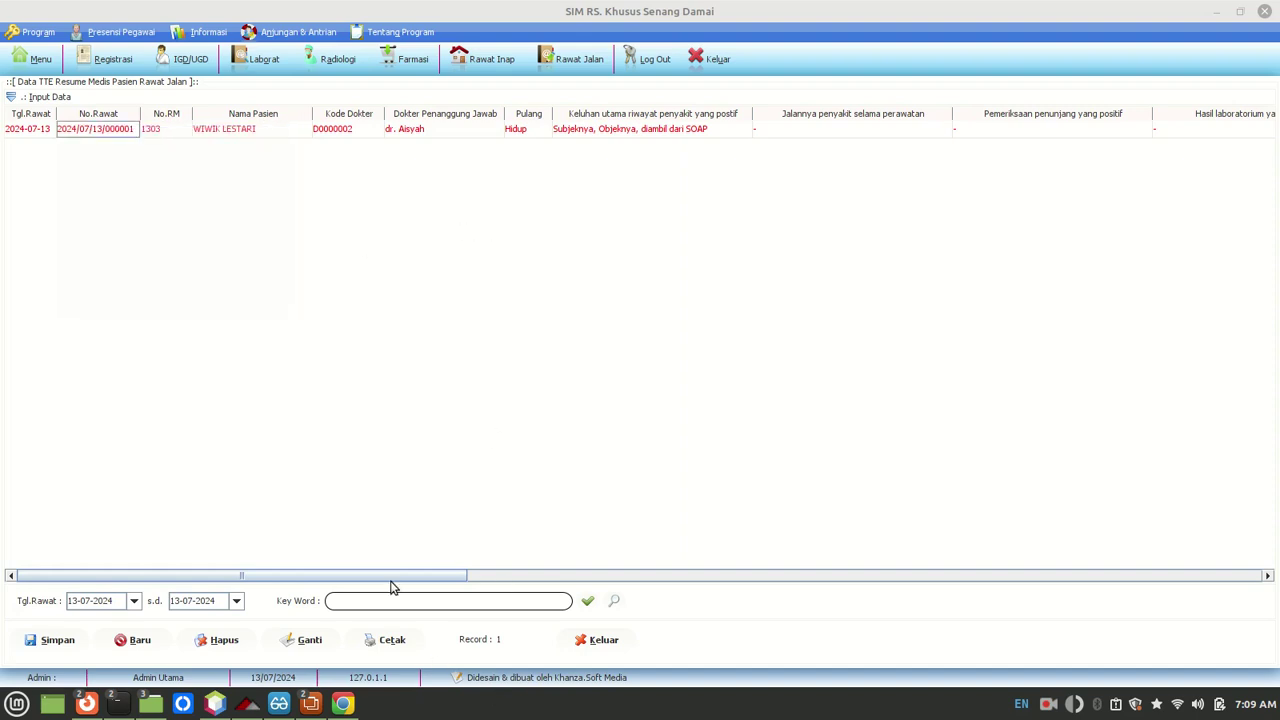
left_click_drag(397, 577, 1190, 570)
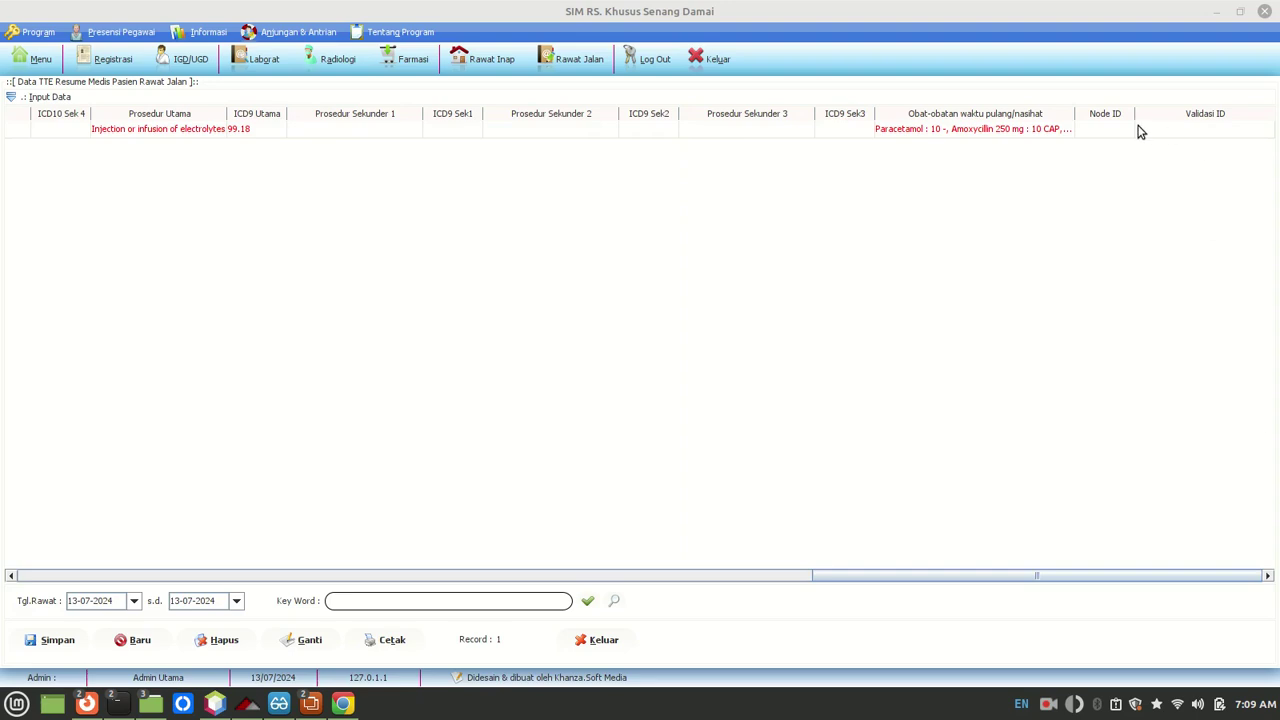
left_click_drag(1108, 583, 242, 585)
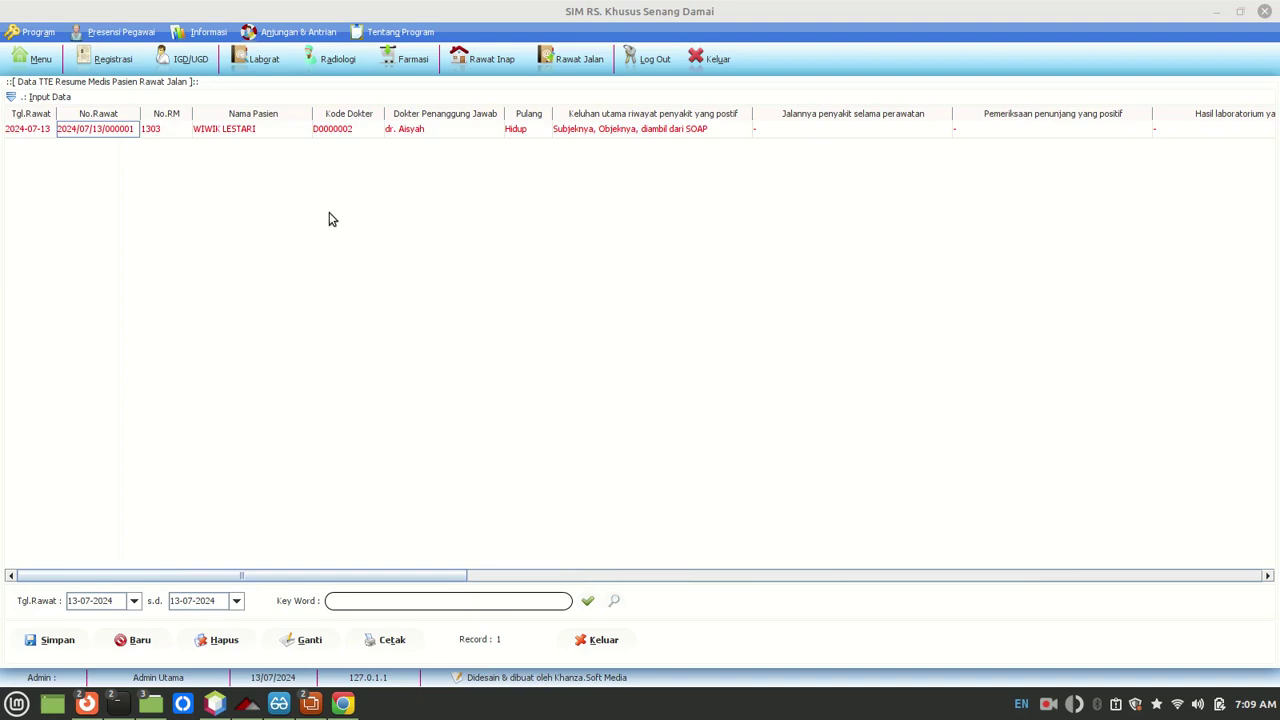
right_click(116, 133)
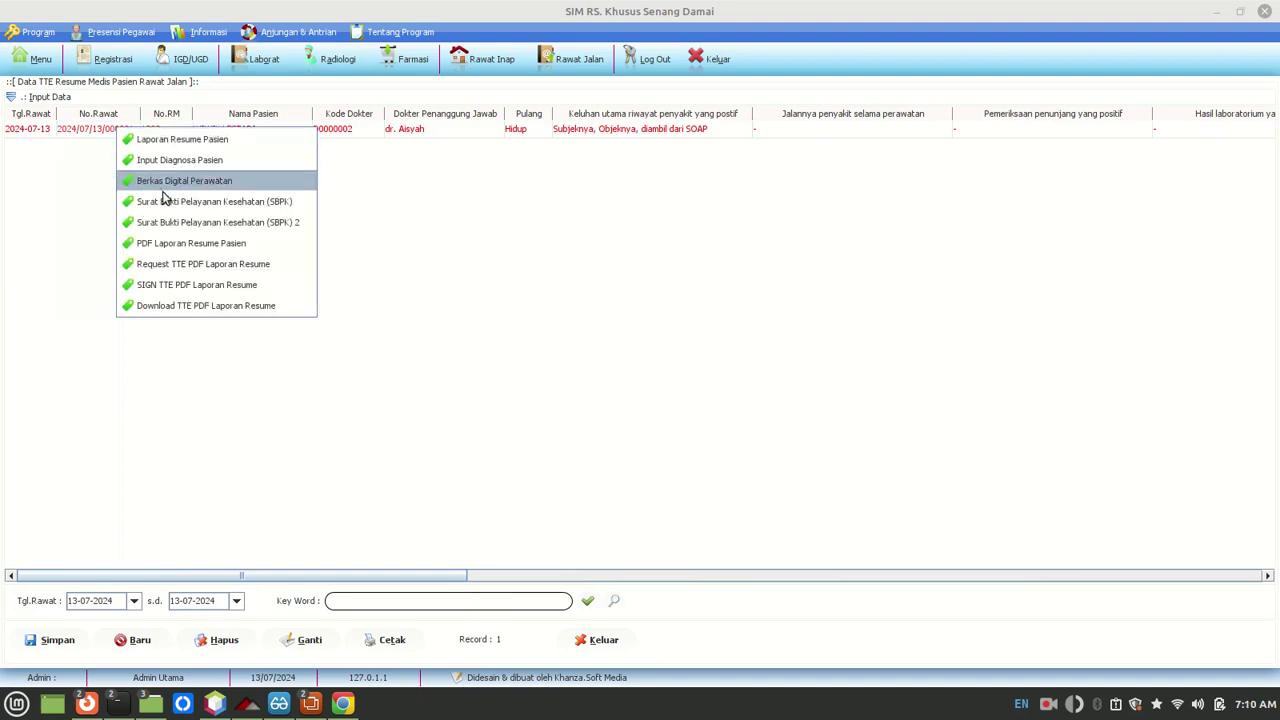
left_click(309, 290)
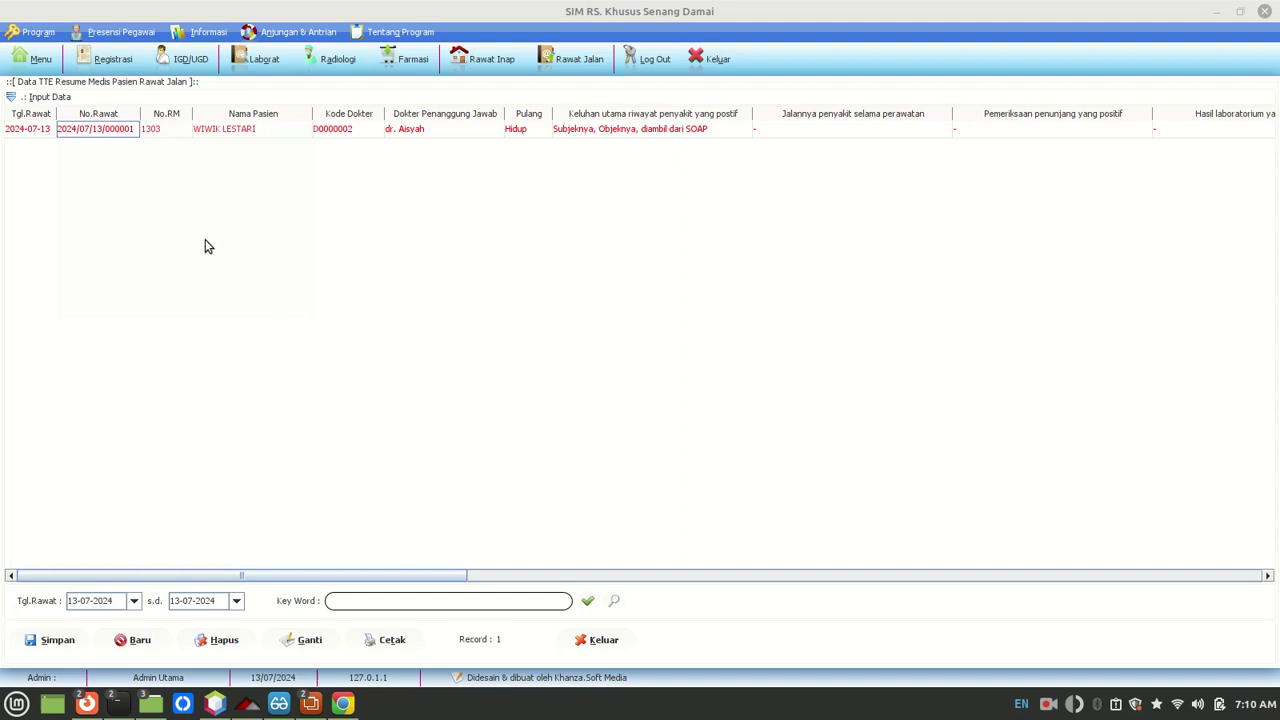
right_click(117, 138)
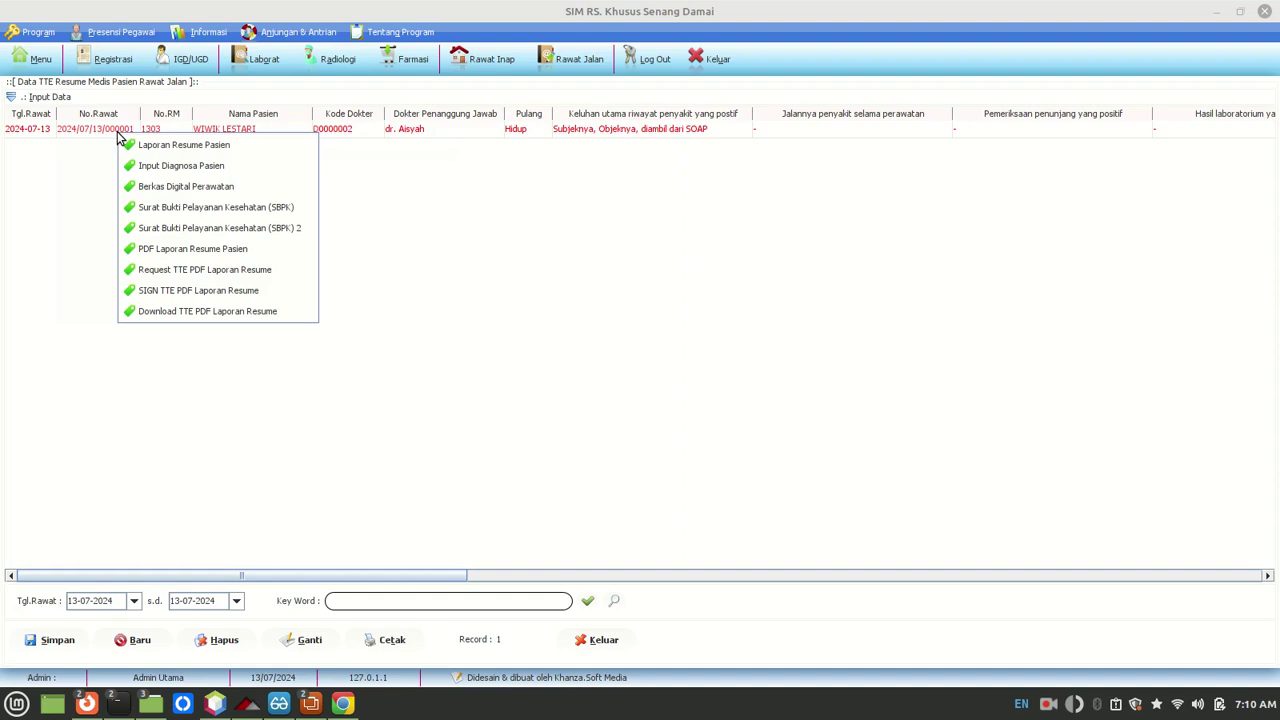
left_click(527, 162)
left_click_drag(430, 577, 1260, 577)
left_click(1237, 130)
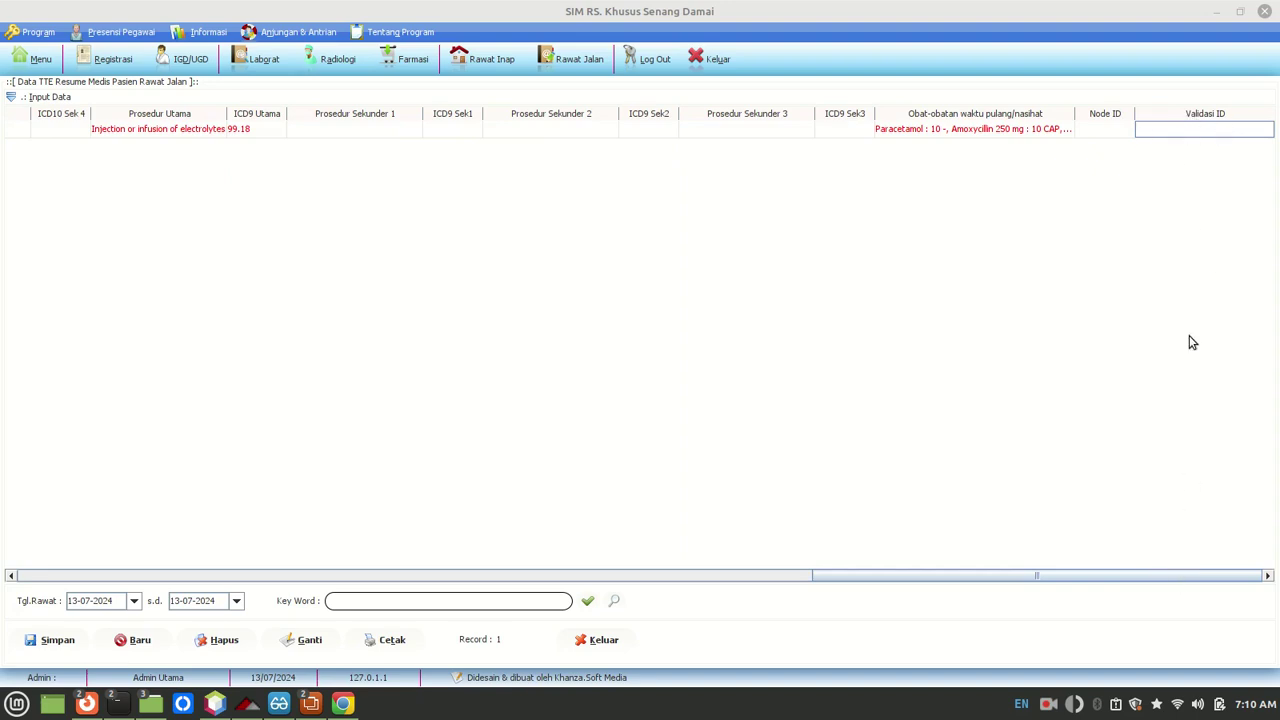
left_click_drag(1158, 576, 263, 563)
left_click(102, 128)
right_click(102, 128)
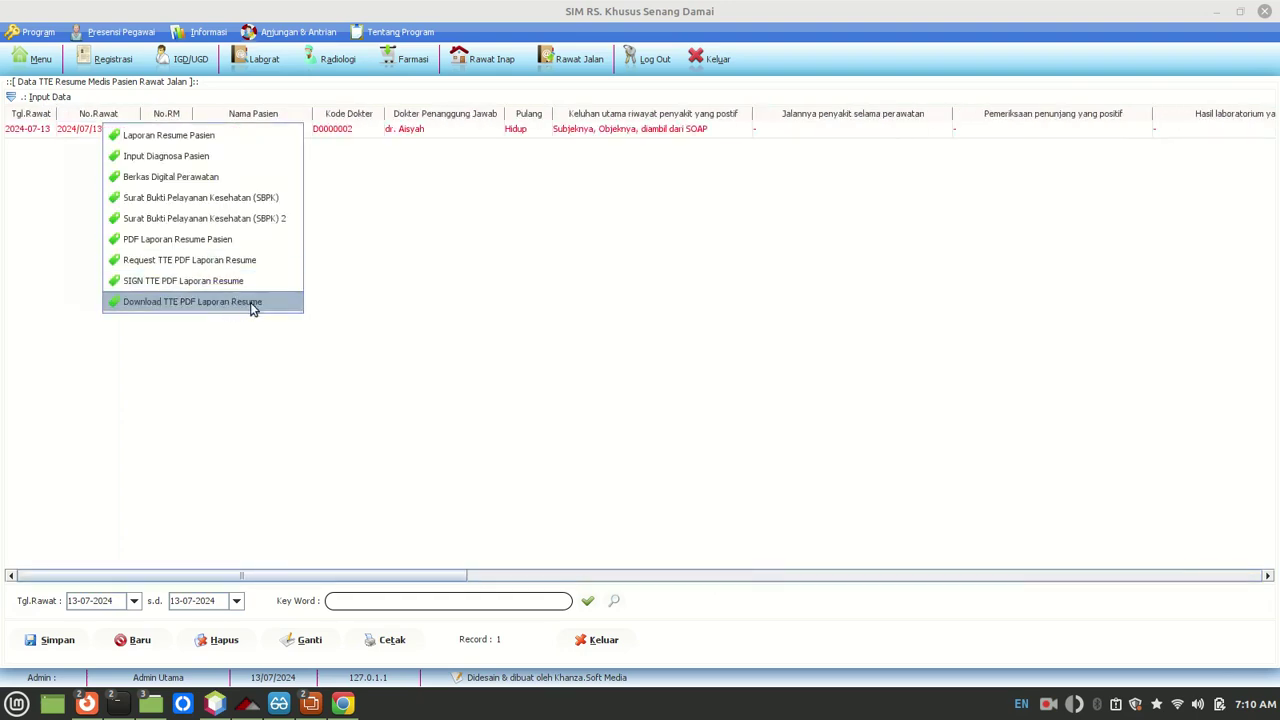
left_click(500, 232)
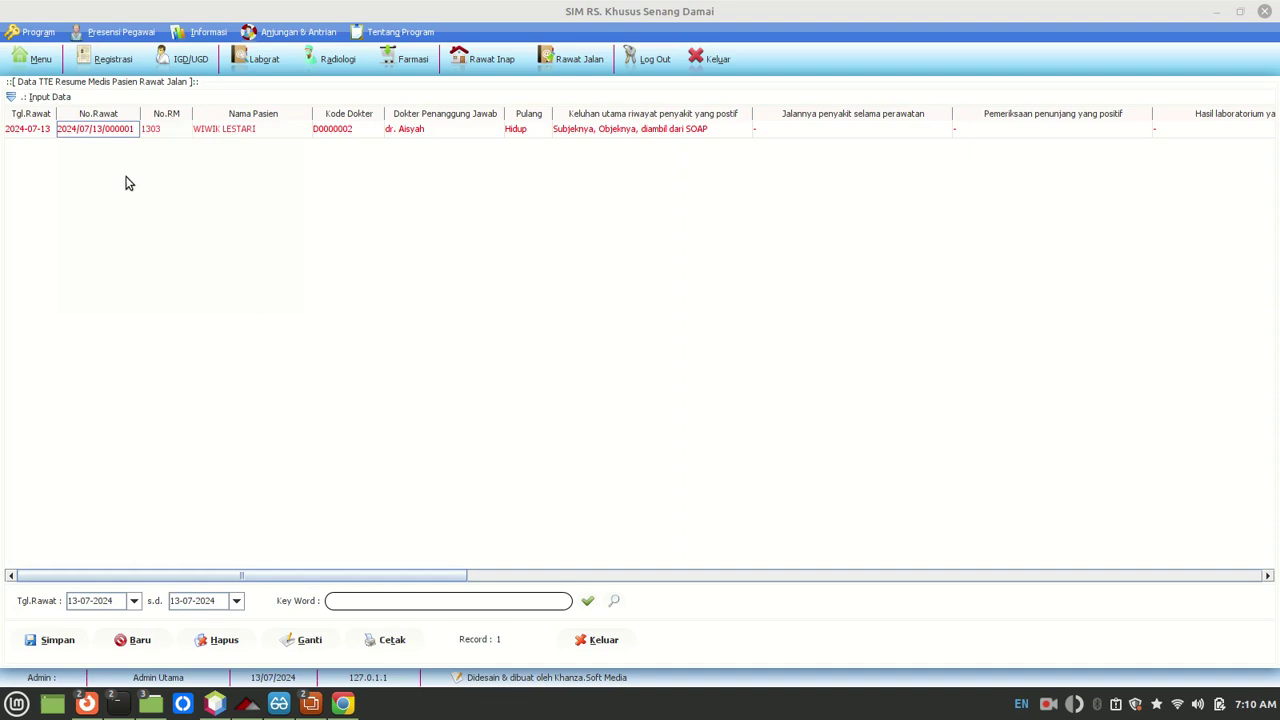
right_click(108, 135)
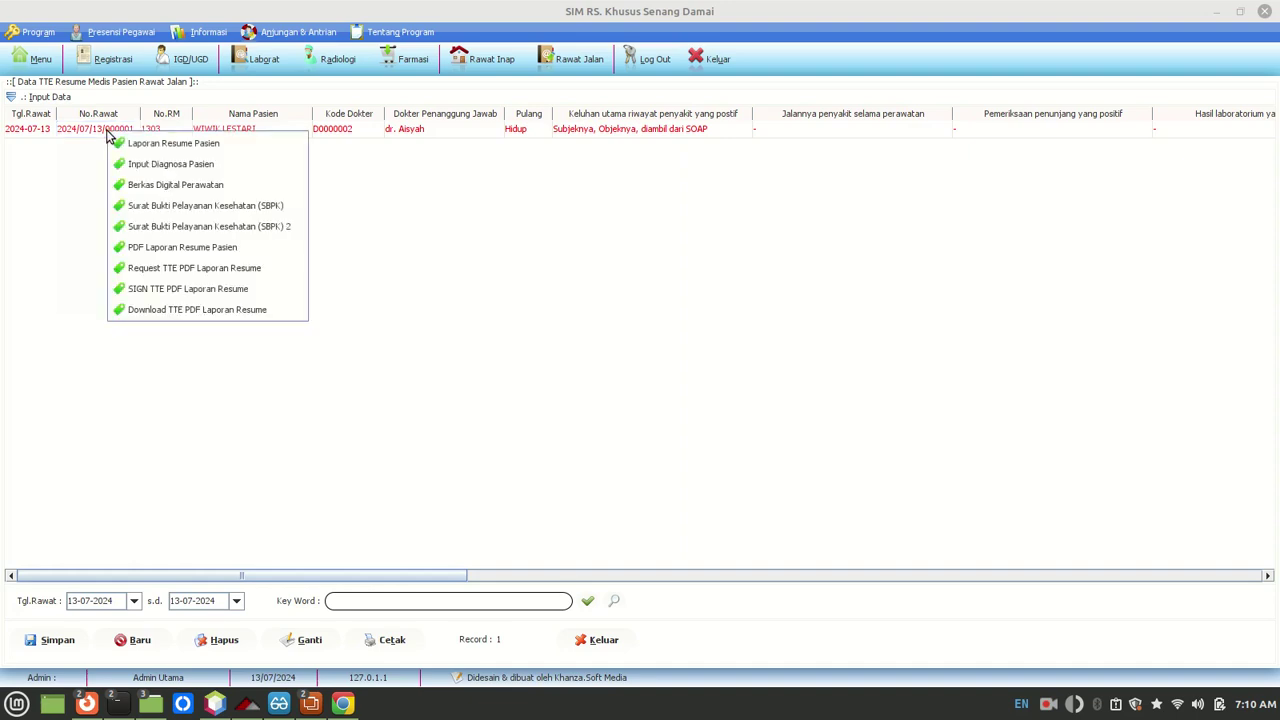
left_click(175, 268)
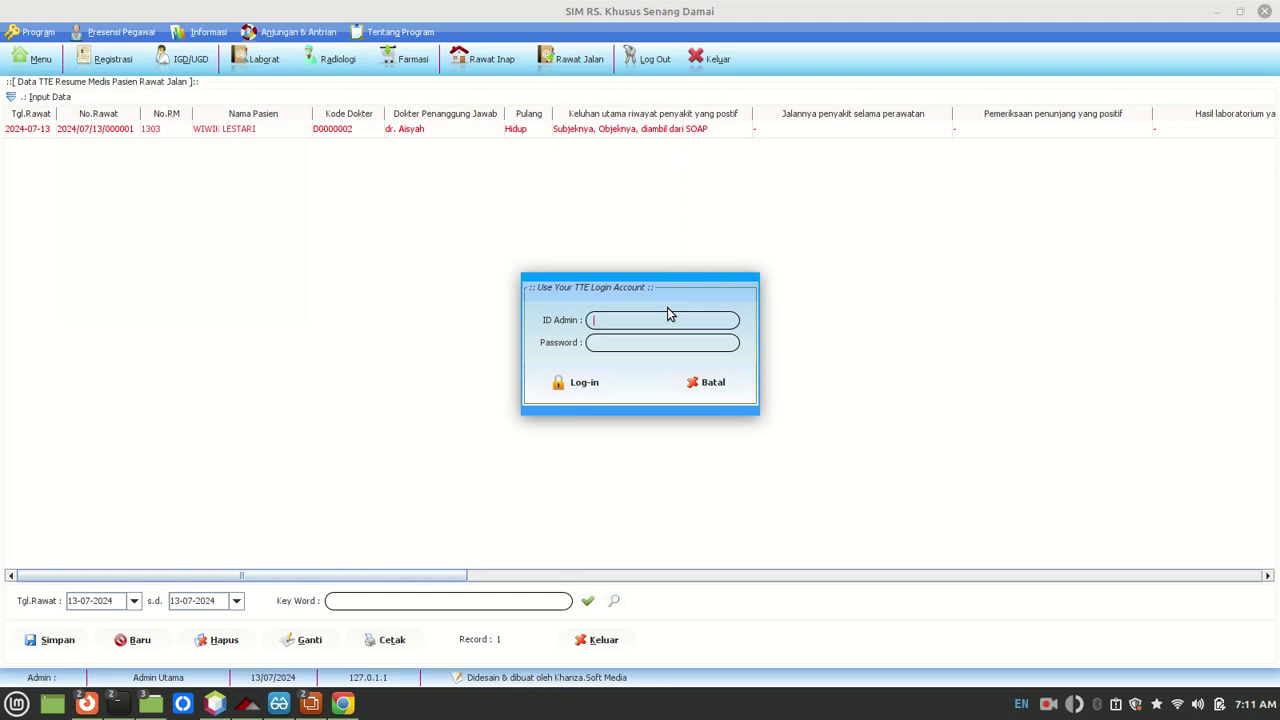
type("spv")
key("BackSpace")
key("BackSpace")
key("BackSpace")
type("spvsp")
type("*************")
left_click(596, 386)
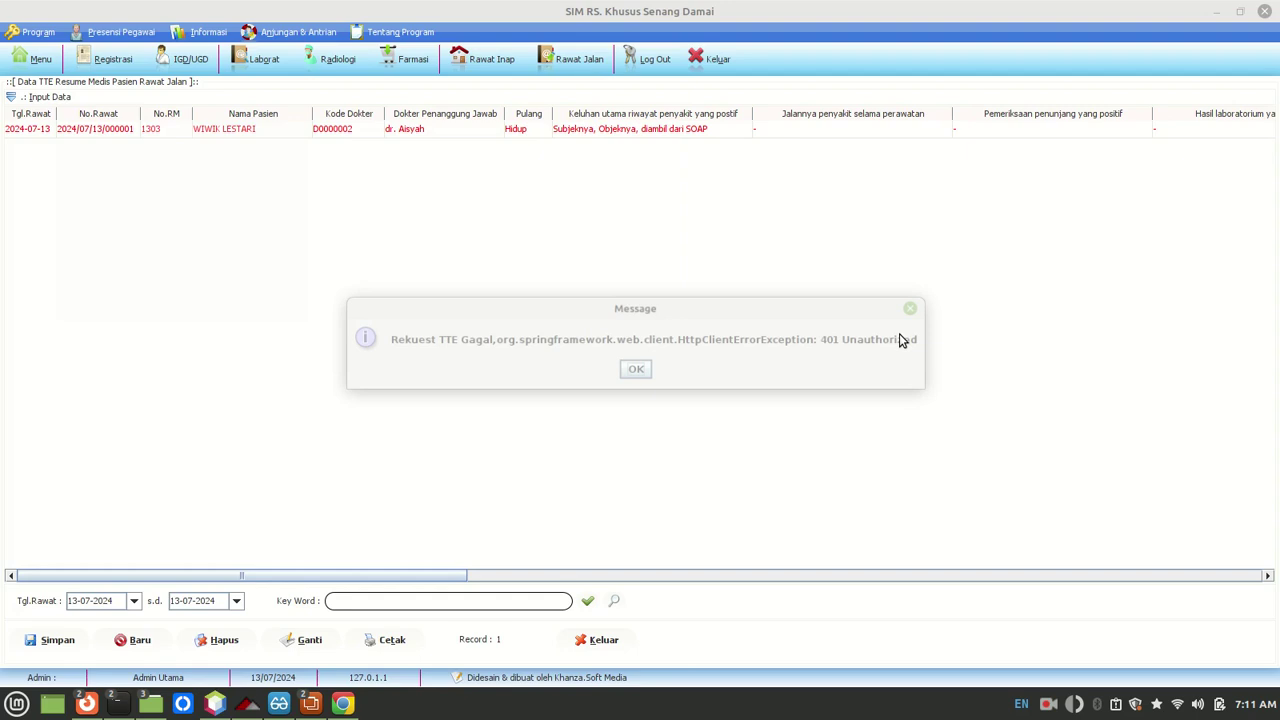
left_click(692, 378)
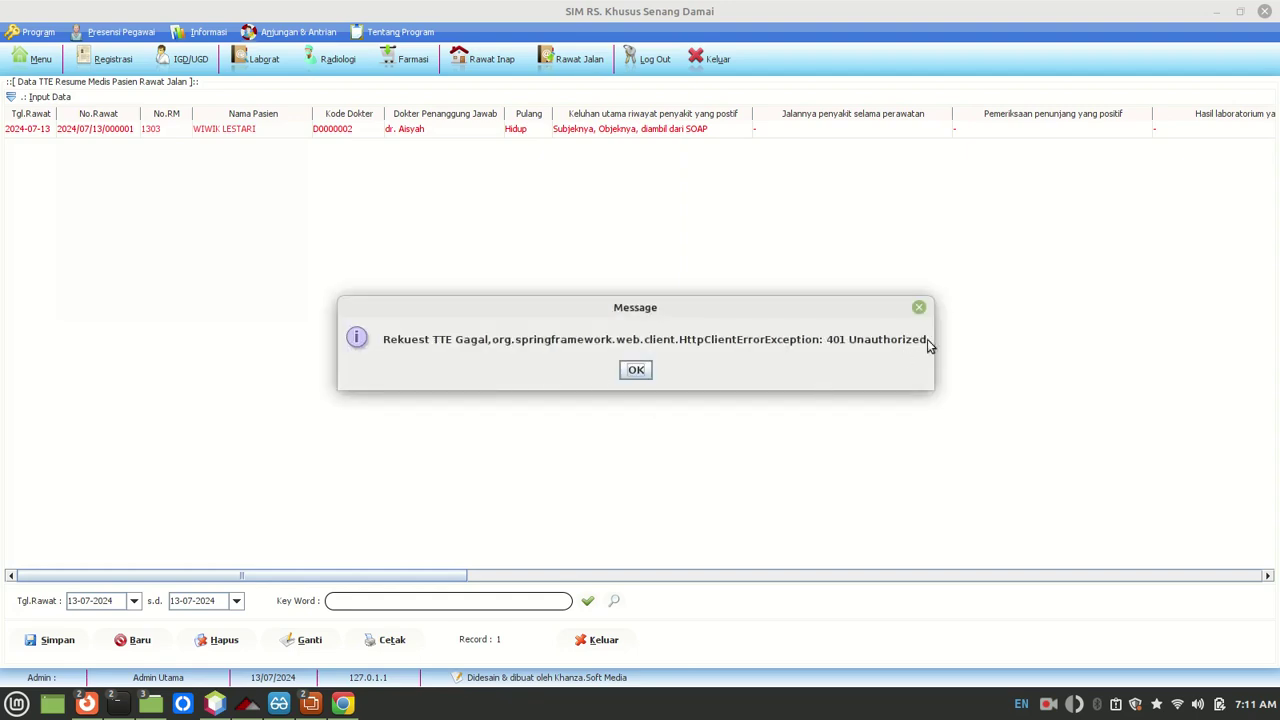
left_click(637, 372)
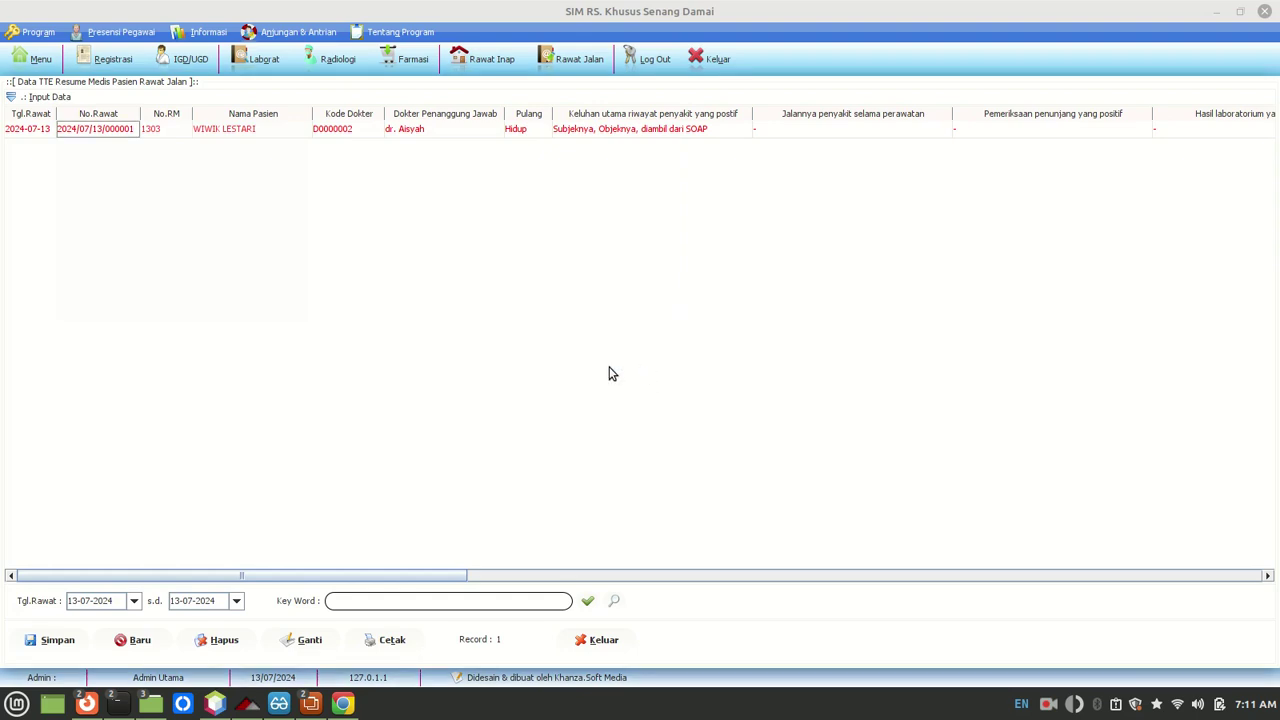
Step: Resubmit Request TTE PDF Laporan Resume with the pasted admin ID and password, and acknowledge 'Rekuest TTE Berhasil'
left_click(27, 705)
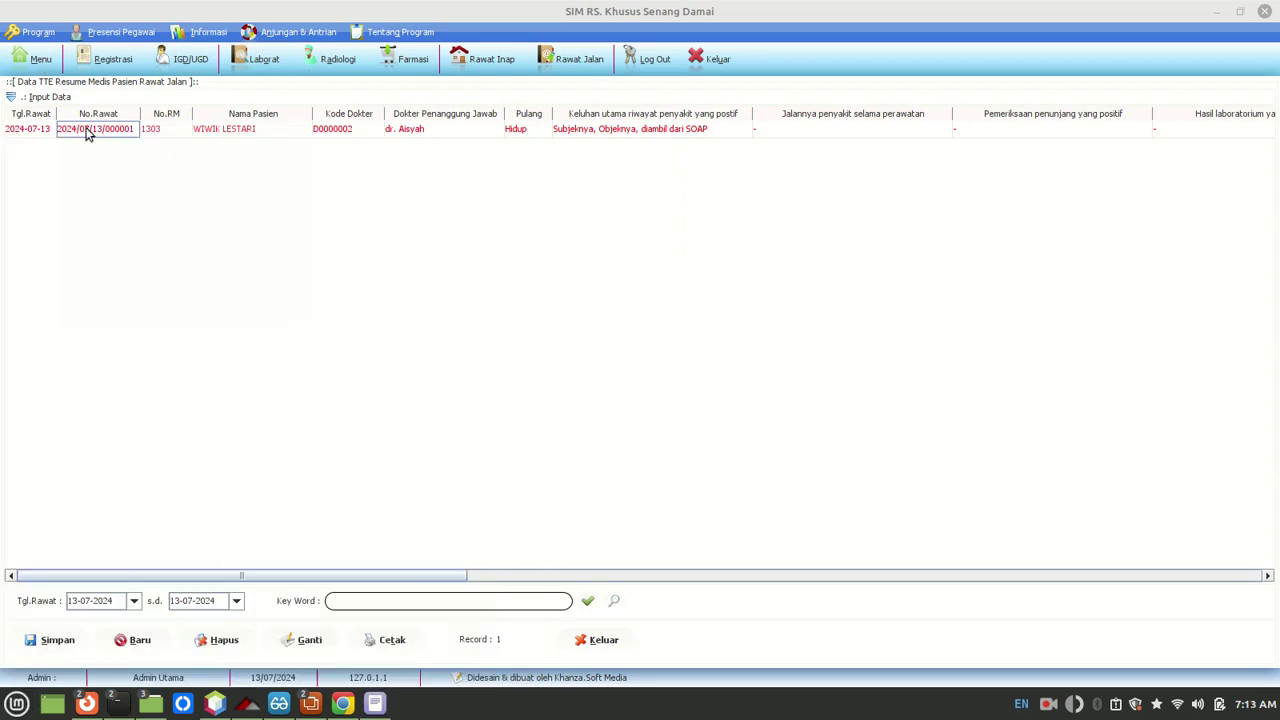
right_click(86, 132)
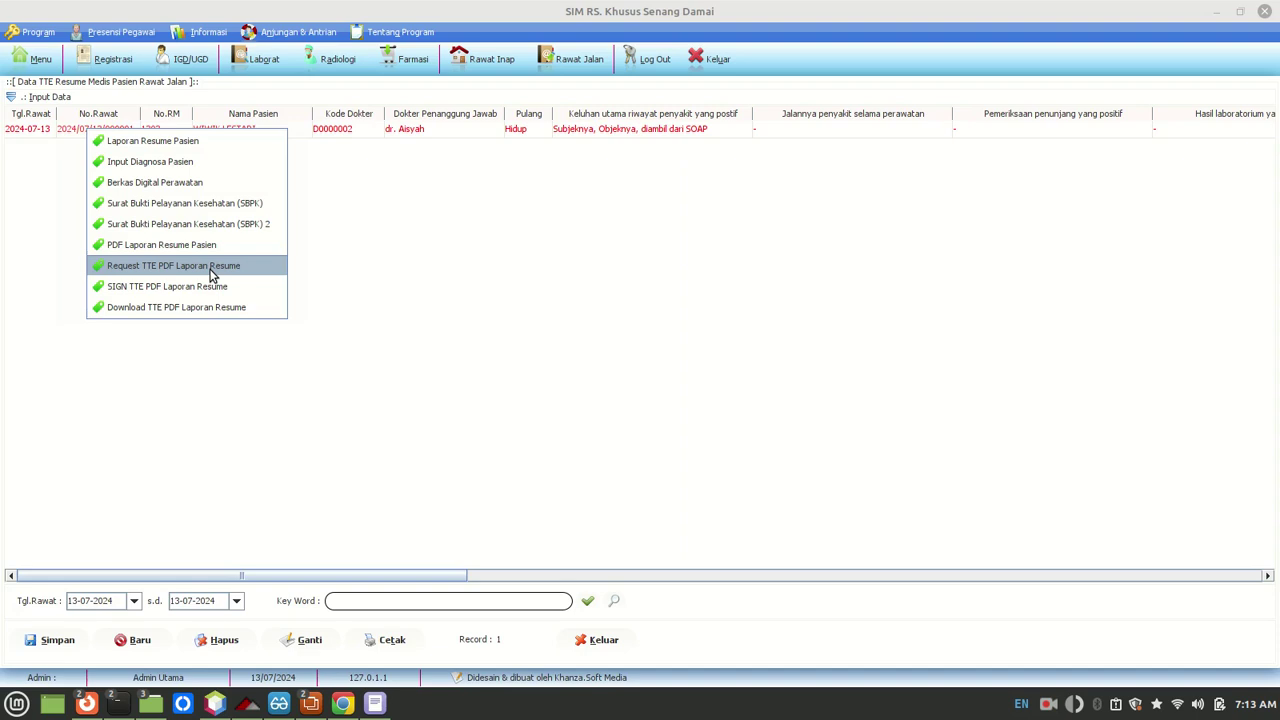
left_click(212, 270)
key("ctrl+v")
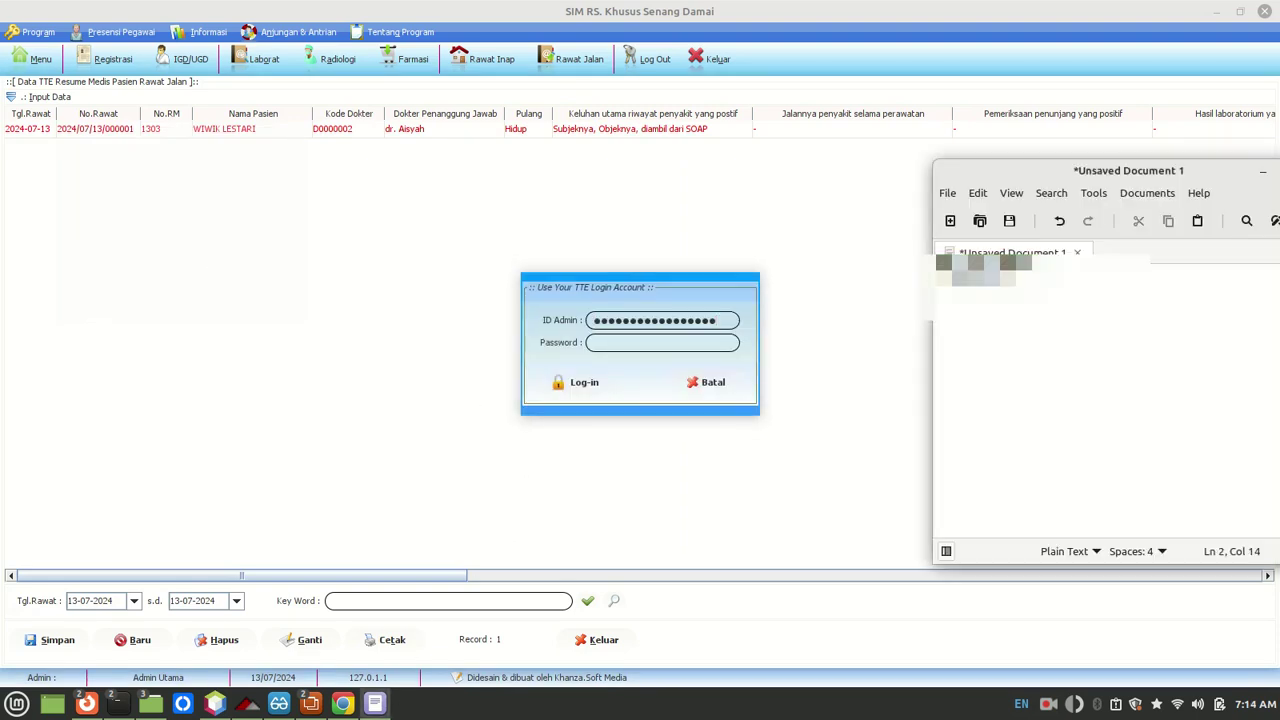
key("shift+Home")
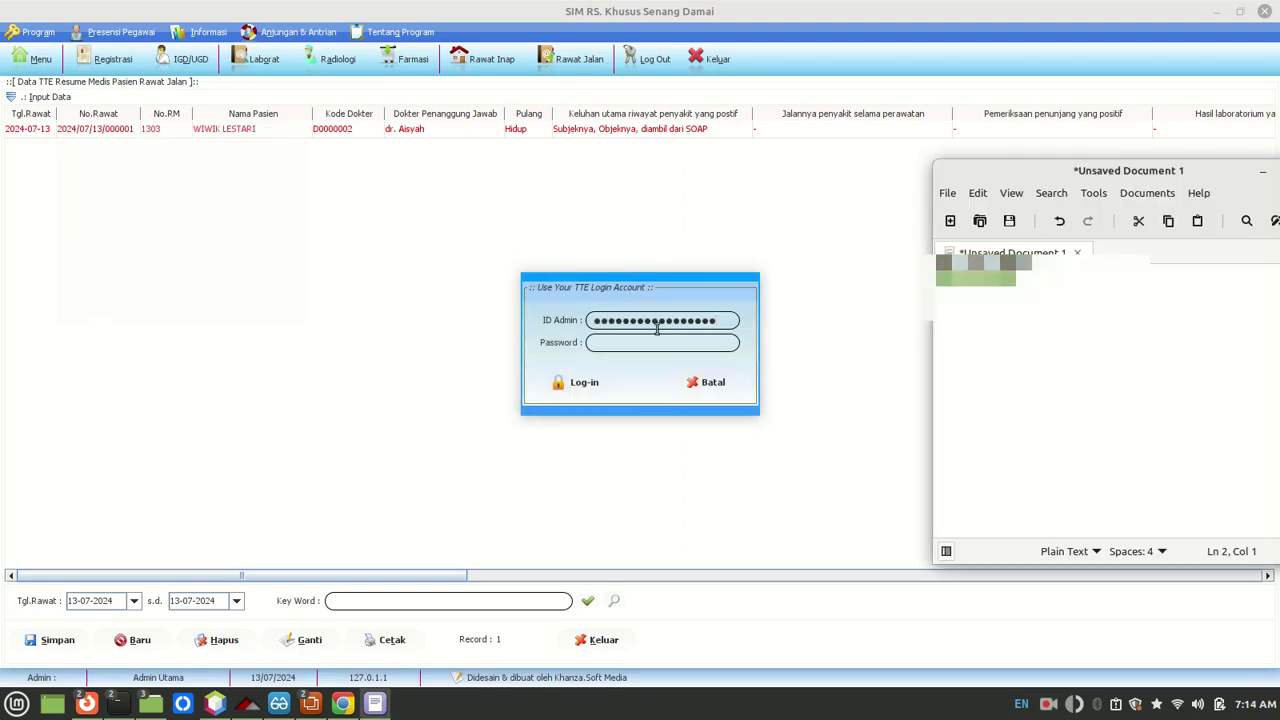
left_click(652, 341)
key("ctrl+v")
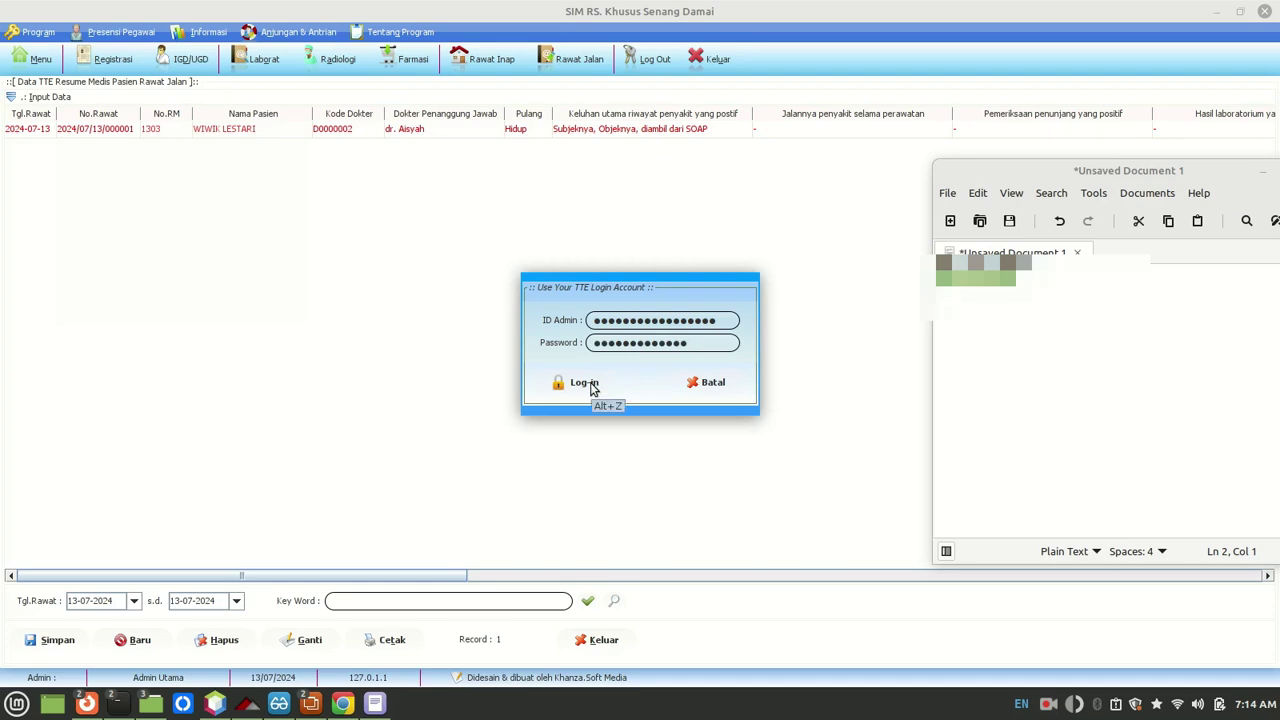
left_click(585, 383)
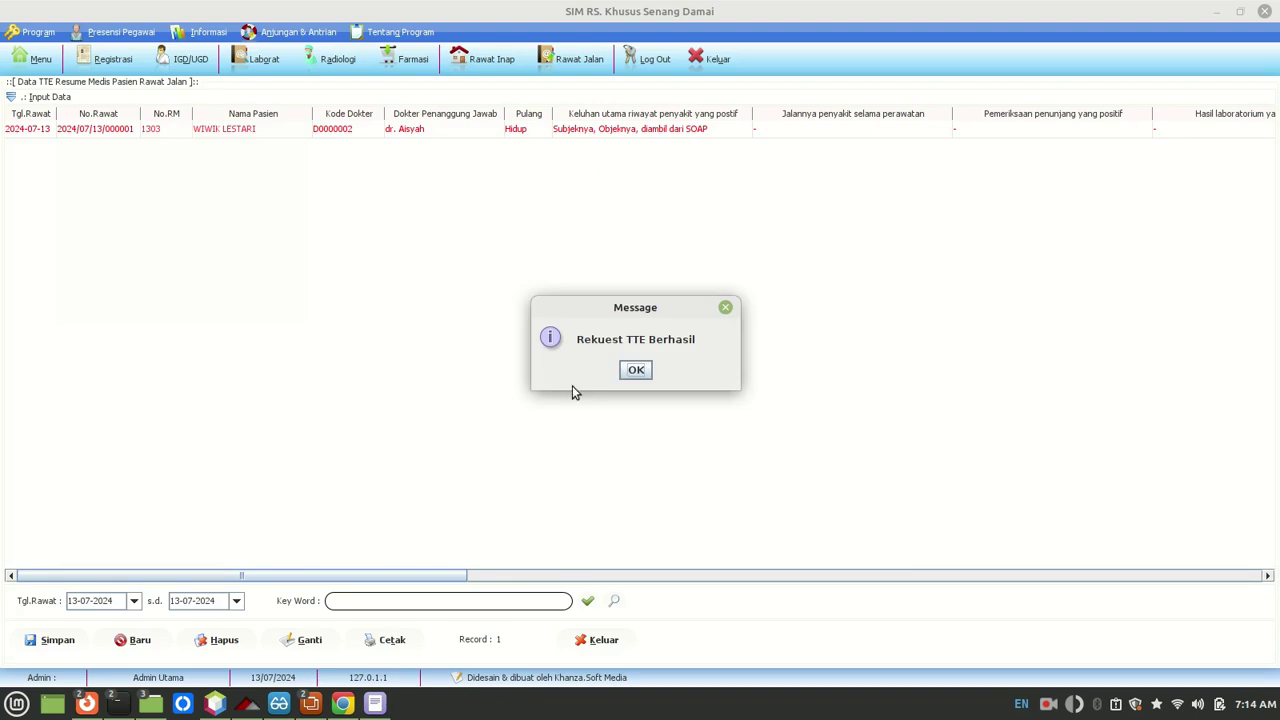
left_click(637, 371)
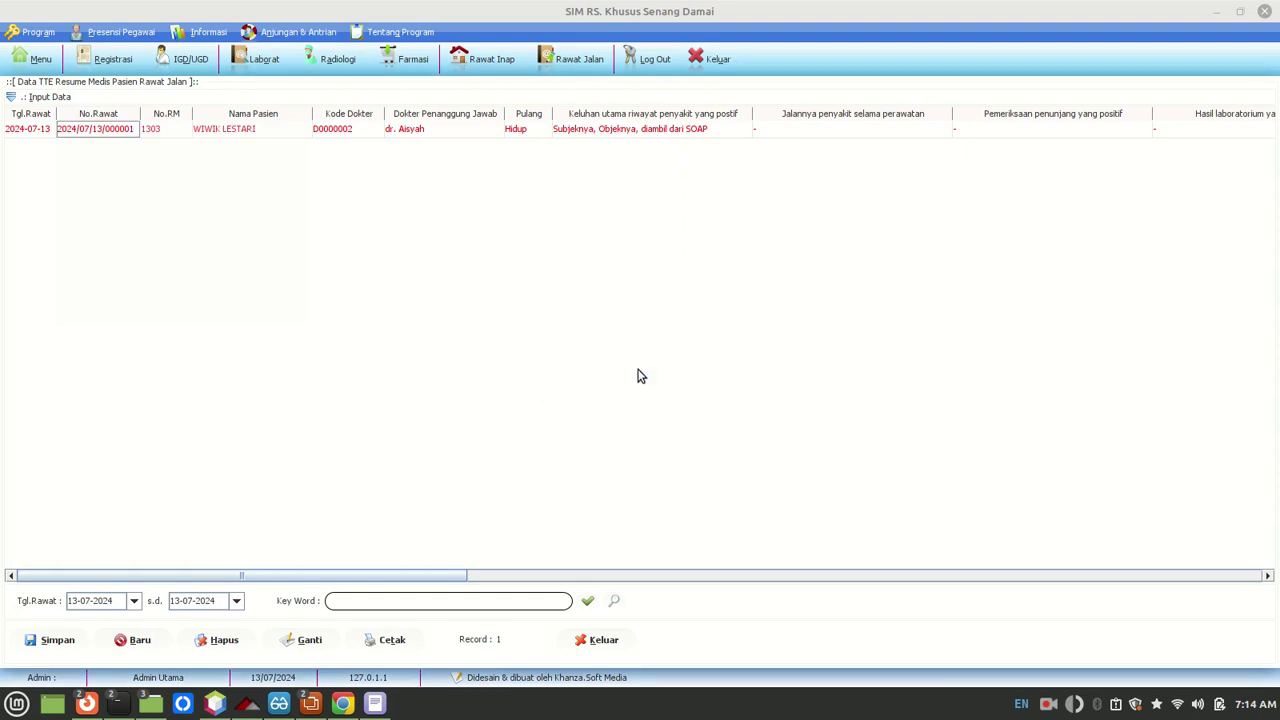
Step: Reload the records to show the new Node ID and start TTE signing of the visit's resume PDF
left_click_drag(455, 576, 1243, 563)
left_click(588, 602)
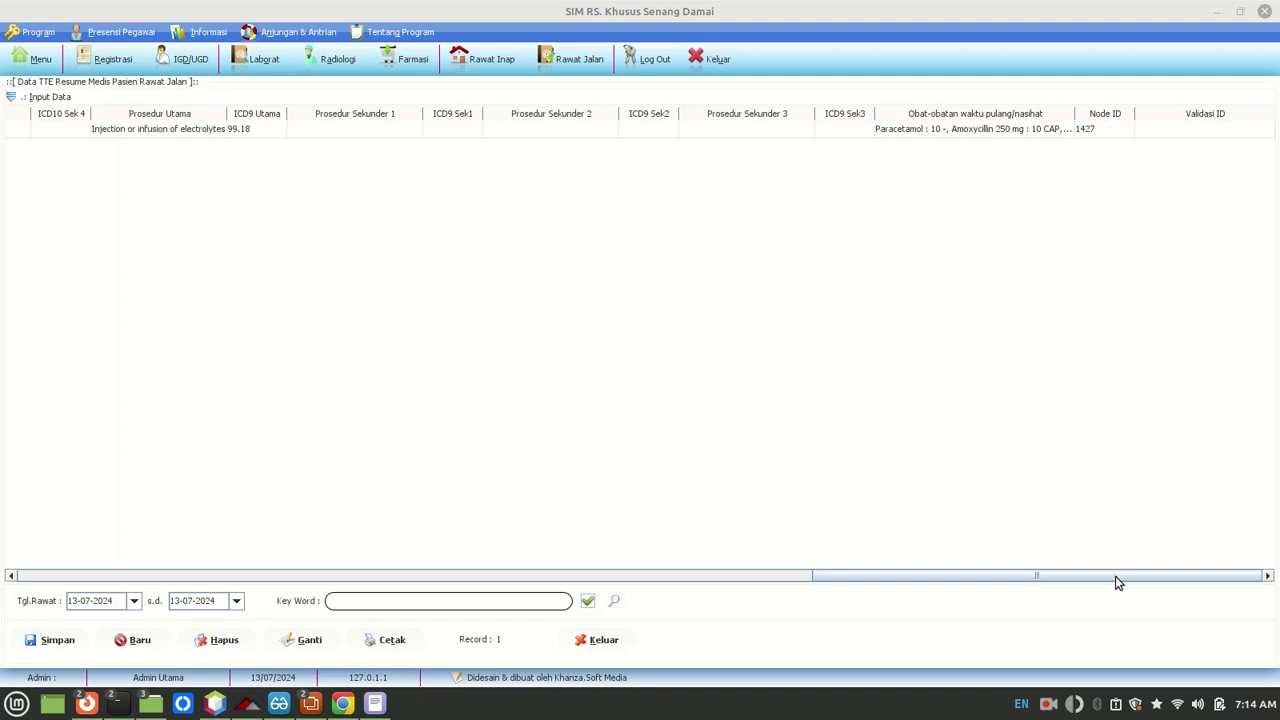
left_click_drag(1115, 576, 1189, 551)
left_click(1005, 130)
right_click(1005, 132)
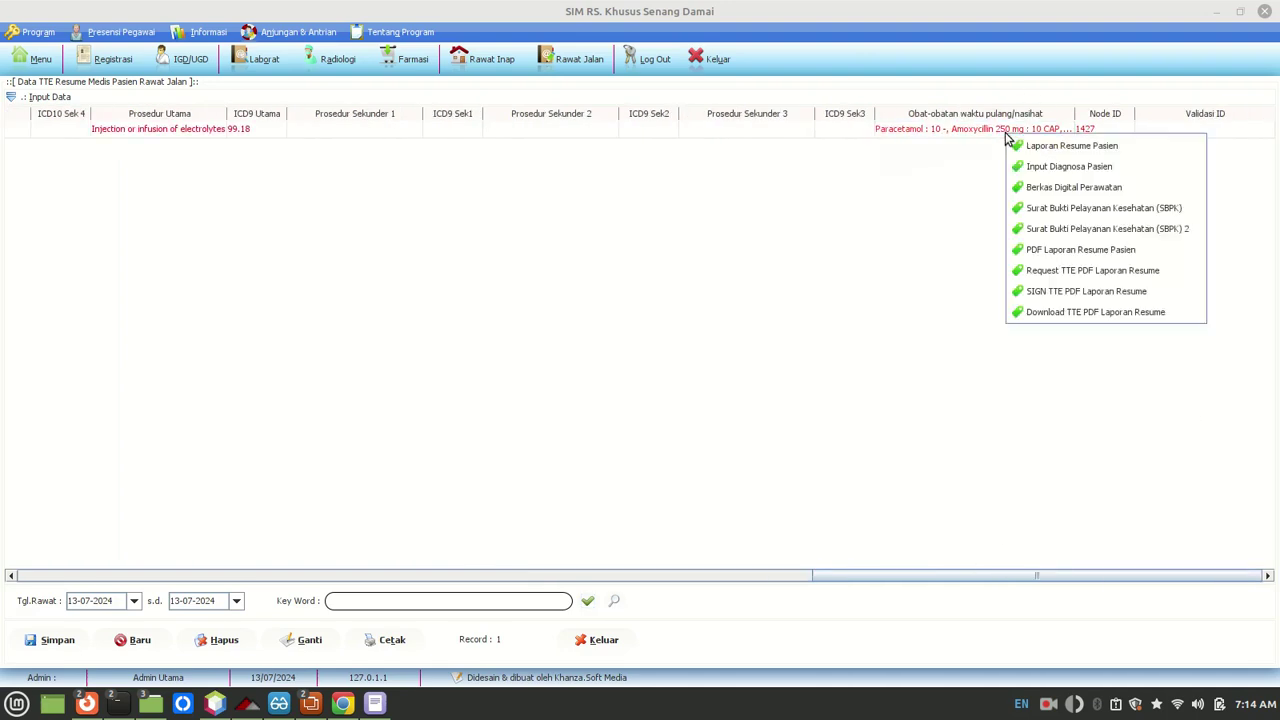
left_click(1040, 291)
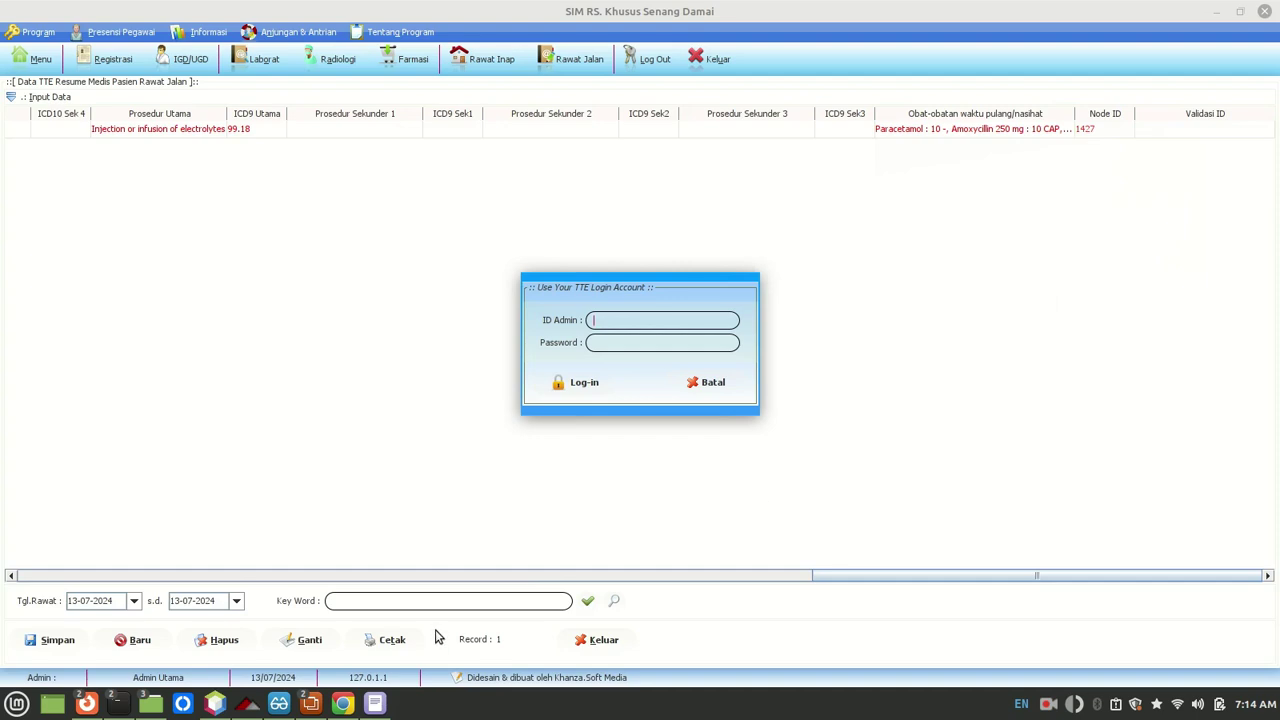
Step: Log in with the TTE admin ID and password copied from the notes, and dismiss 'Sign TTE Berhasil'
left_click(375, 704)
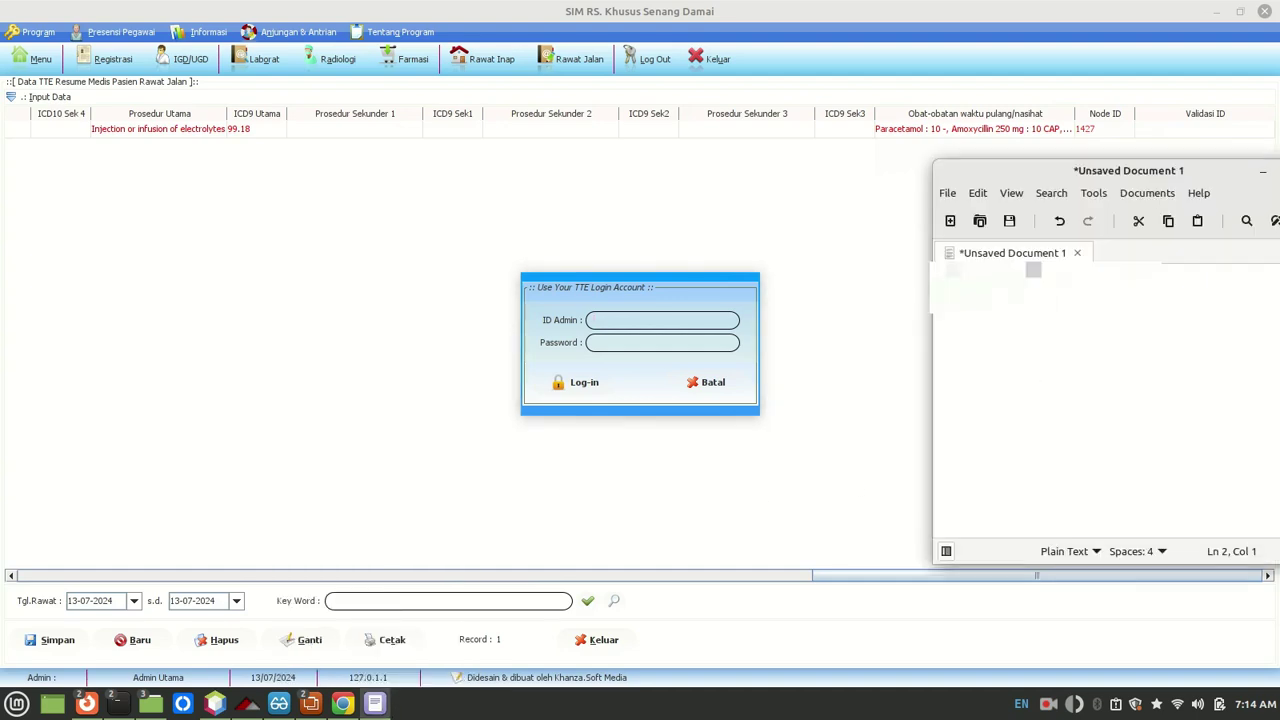
left_click_drag(1034, 270, 897, 277)
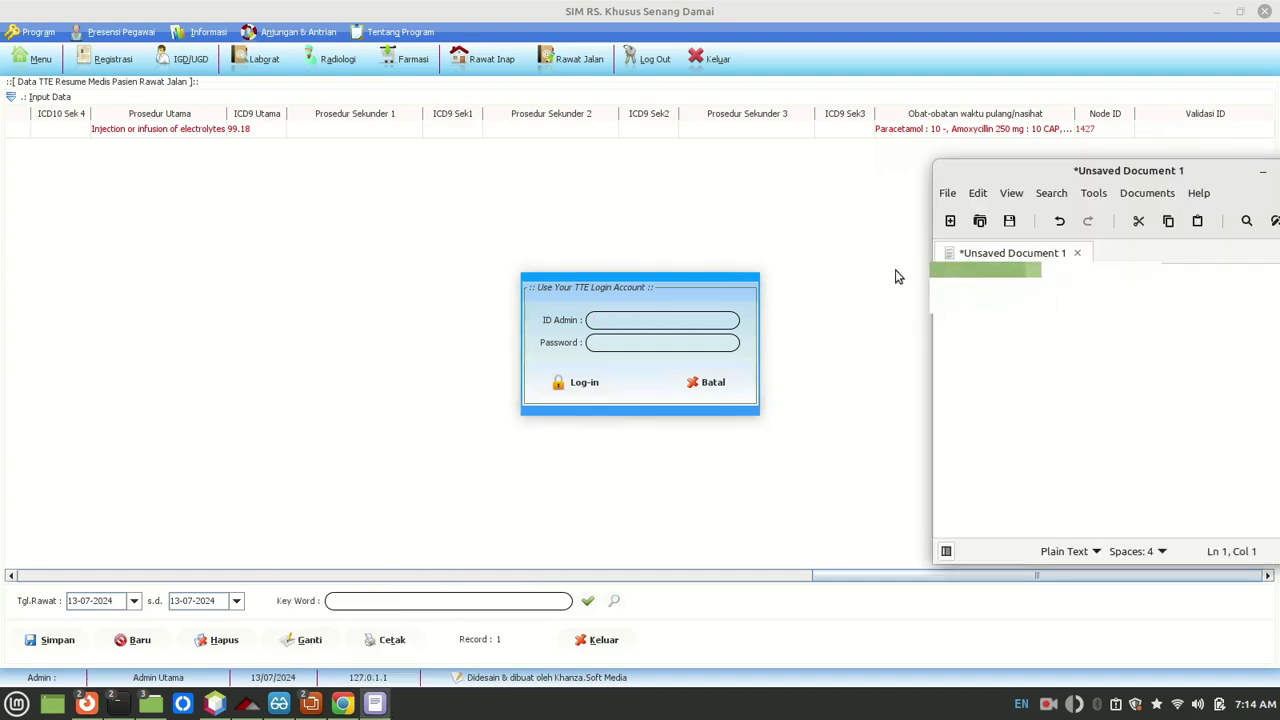
left_click(646, 319)
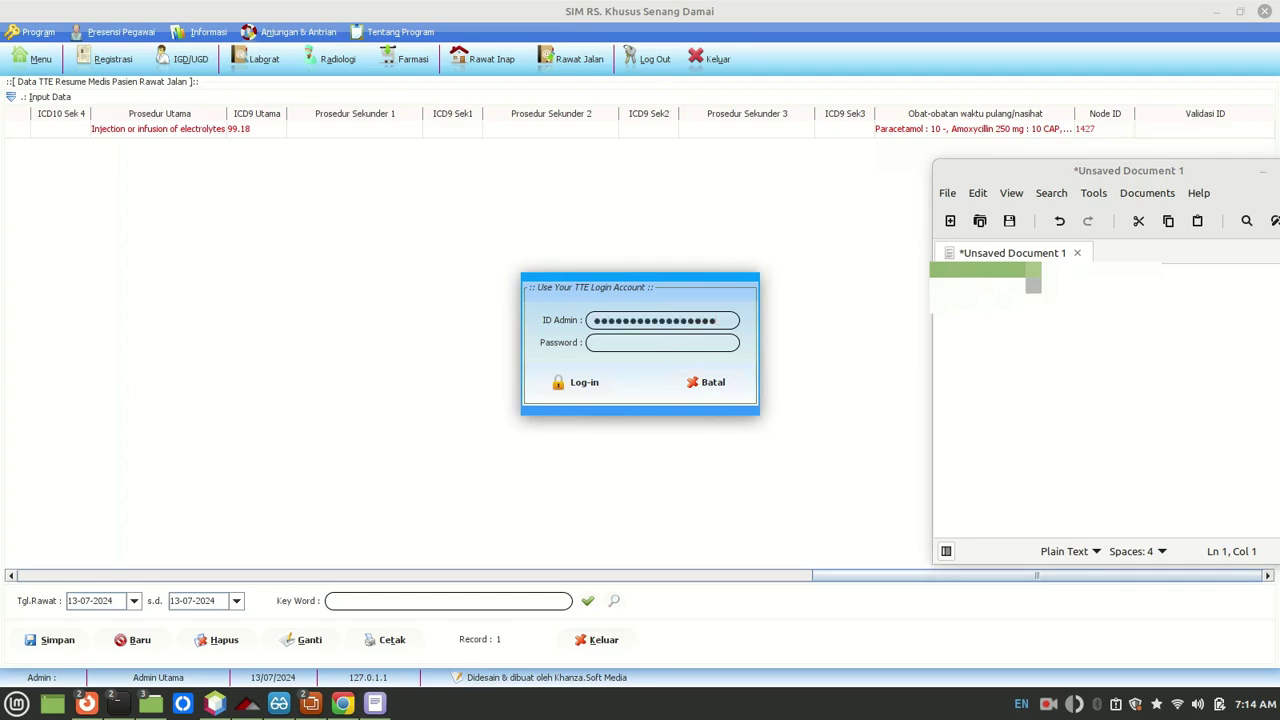
left_click(1034, 285)
key("Return")
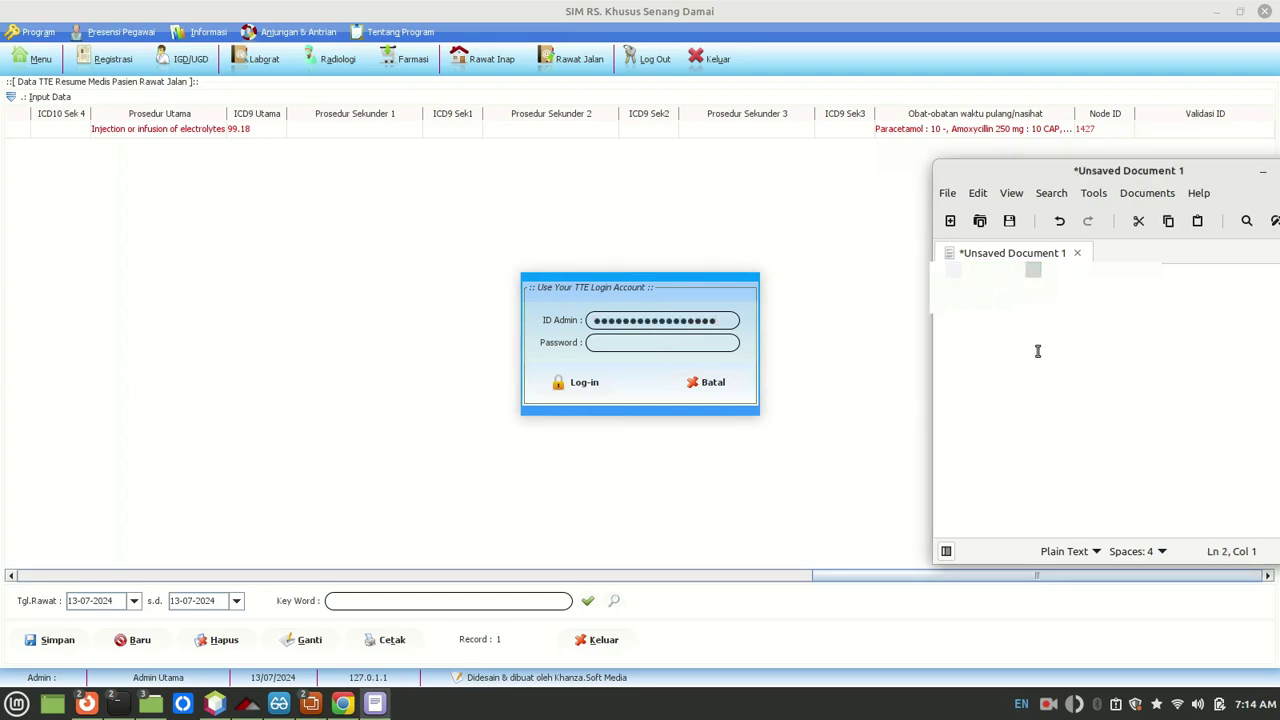
key("shift+End")
left_click(616, 346)
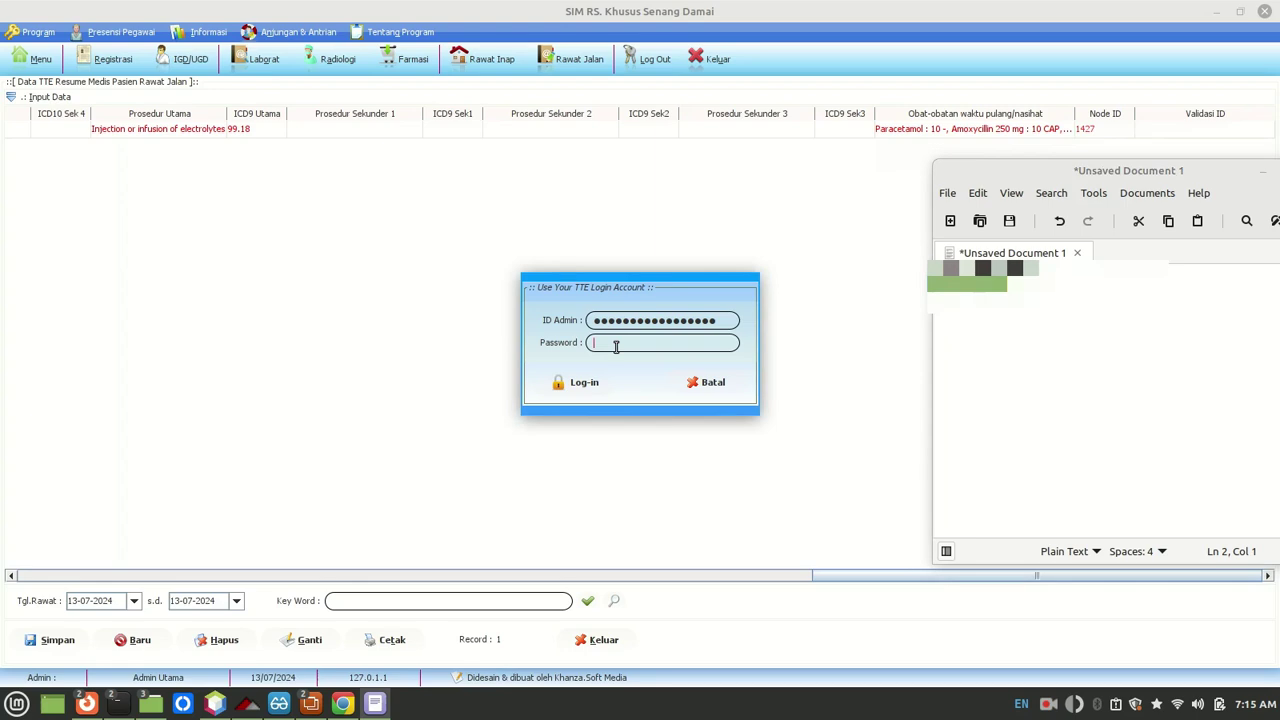
key("ctrl+v")
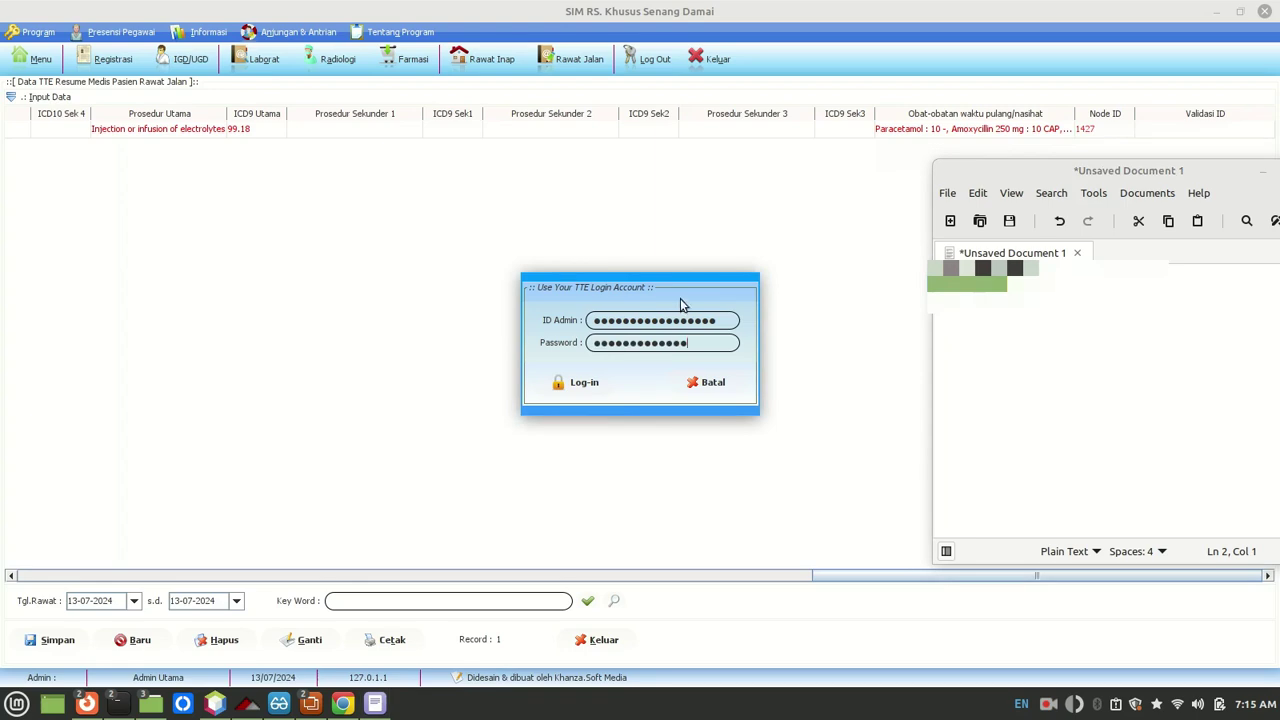
left_click(589, 383)
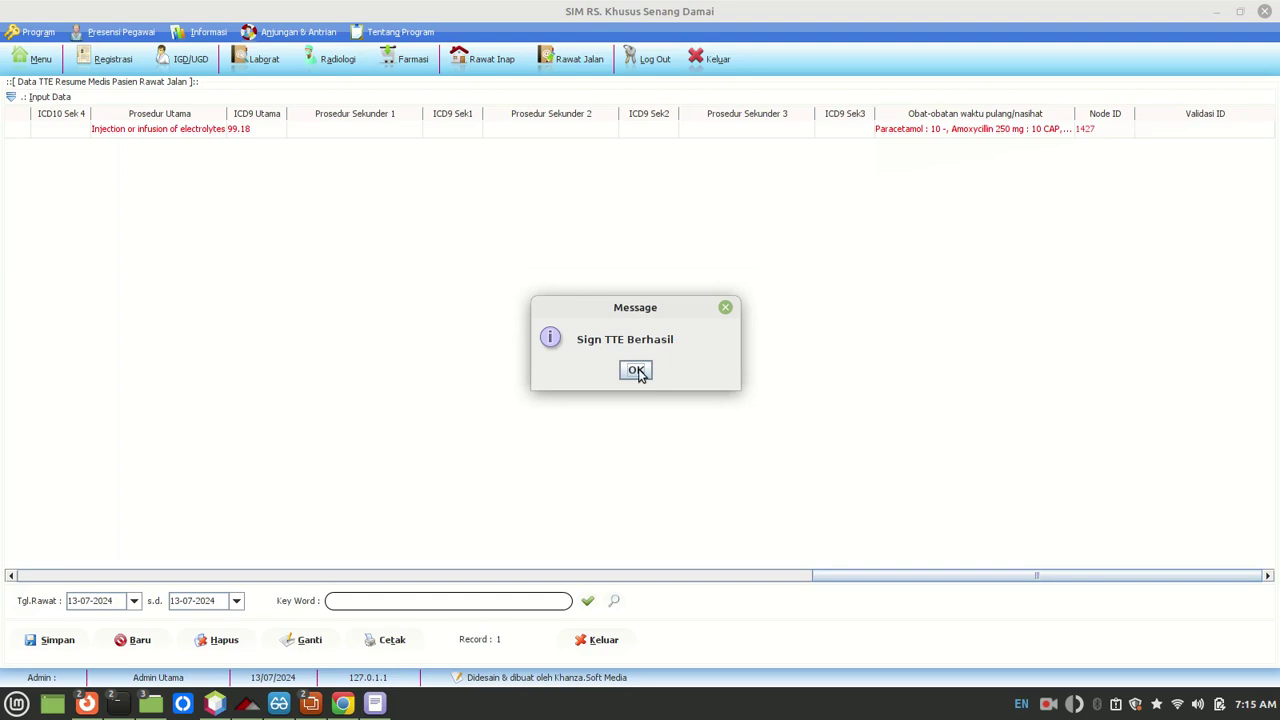
left_click(636, 371)
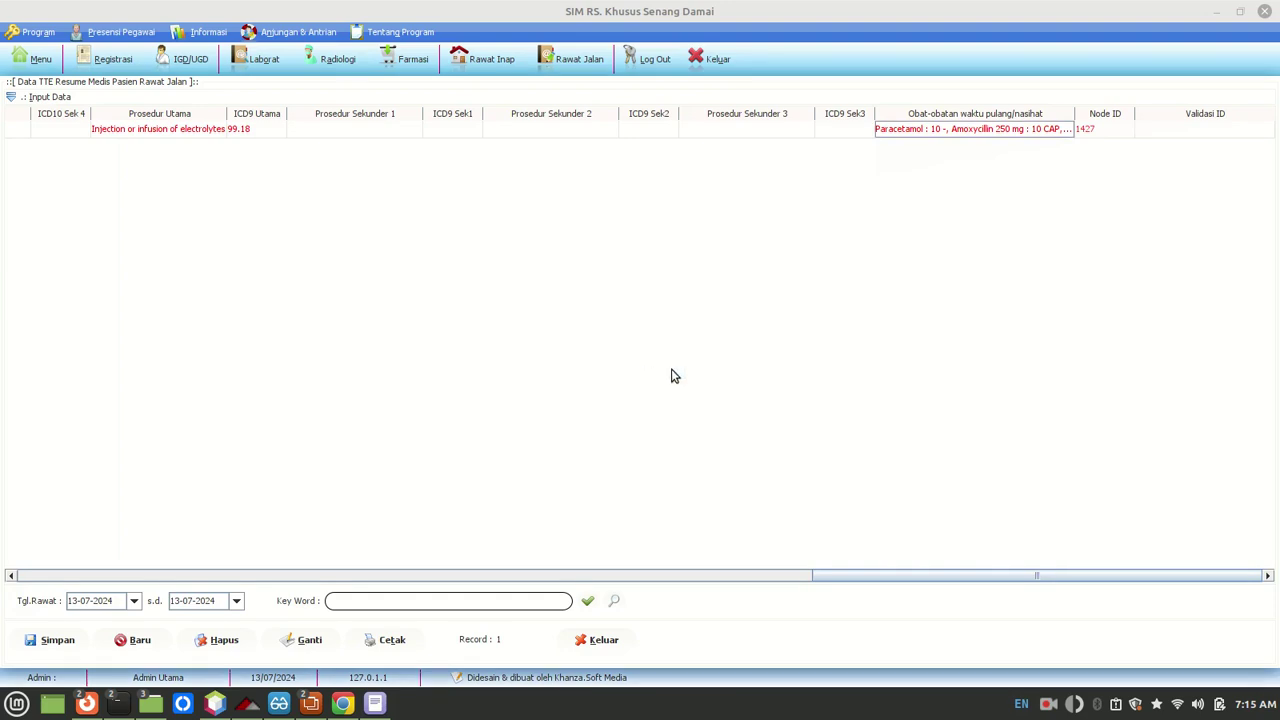
Step: Refresh the list to reveal the validation ID, then choose Download TTE PDF Laporan Resume for the record
left_click(588, 603)
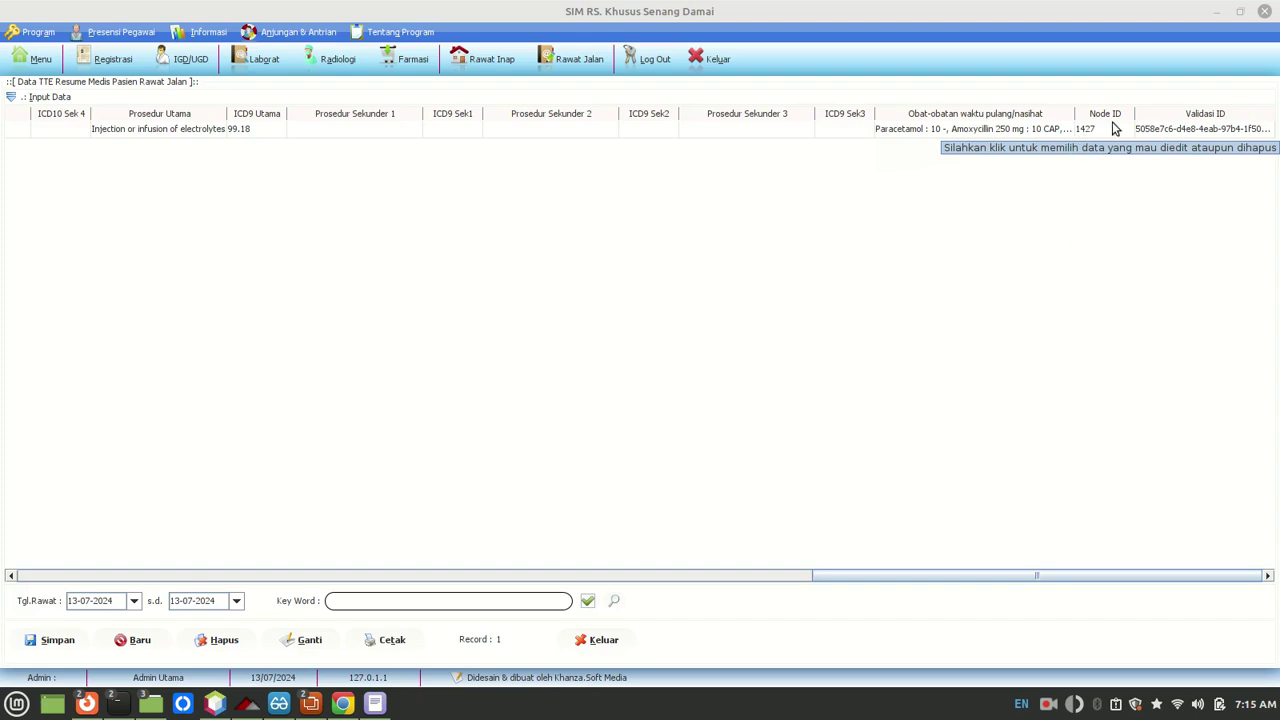
left_click(1167, 127)
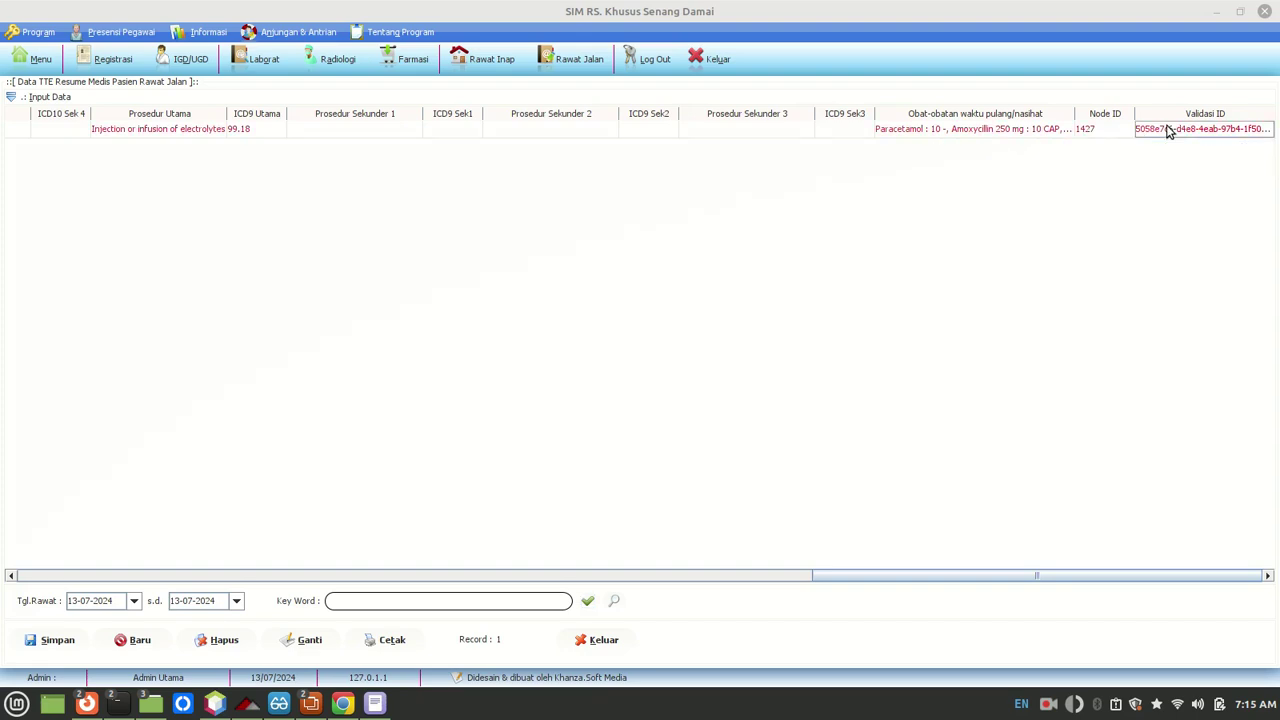
right_click(1168, 131)
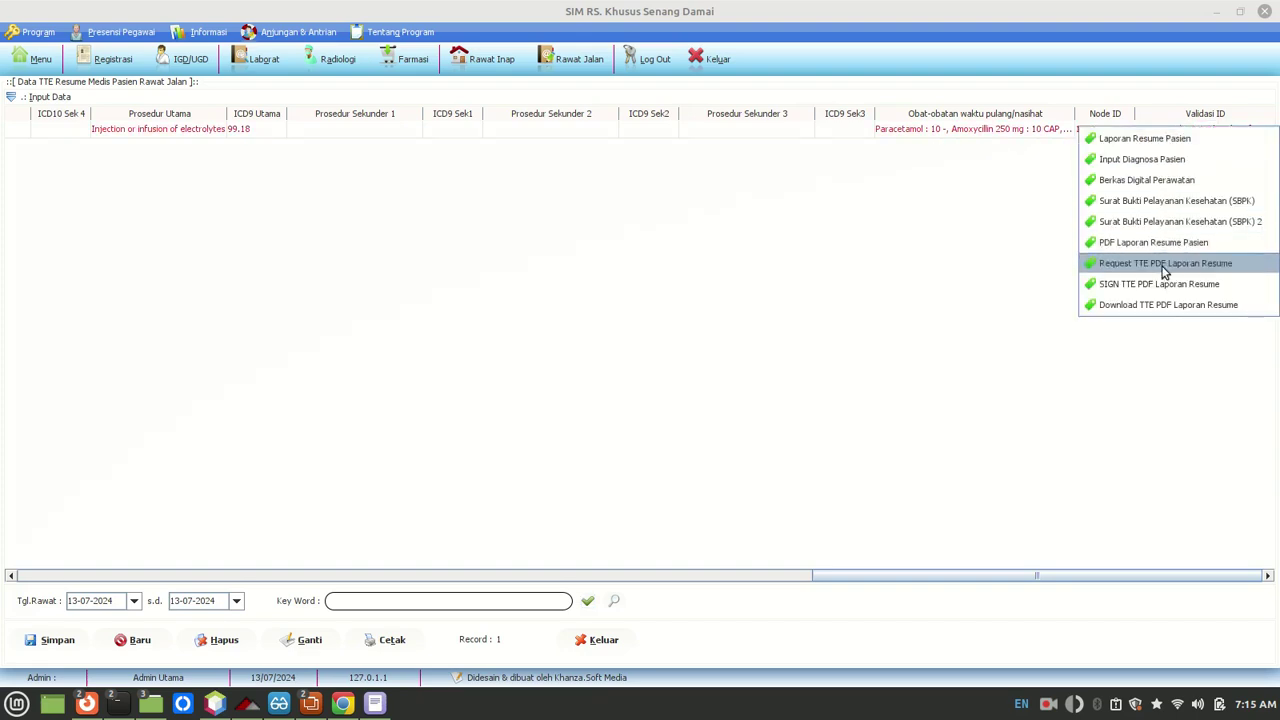
left_click(1160, 305)
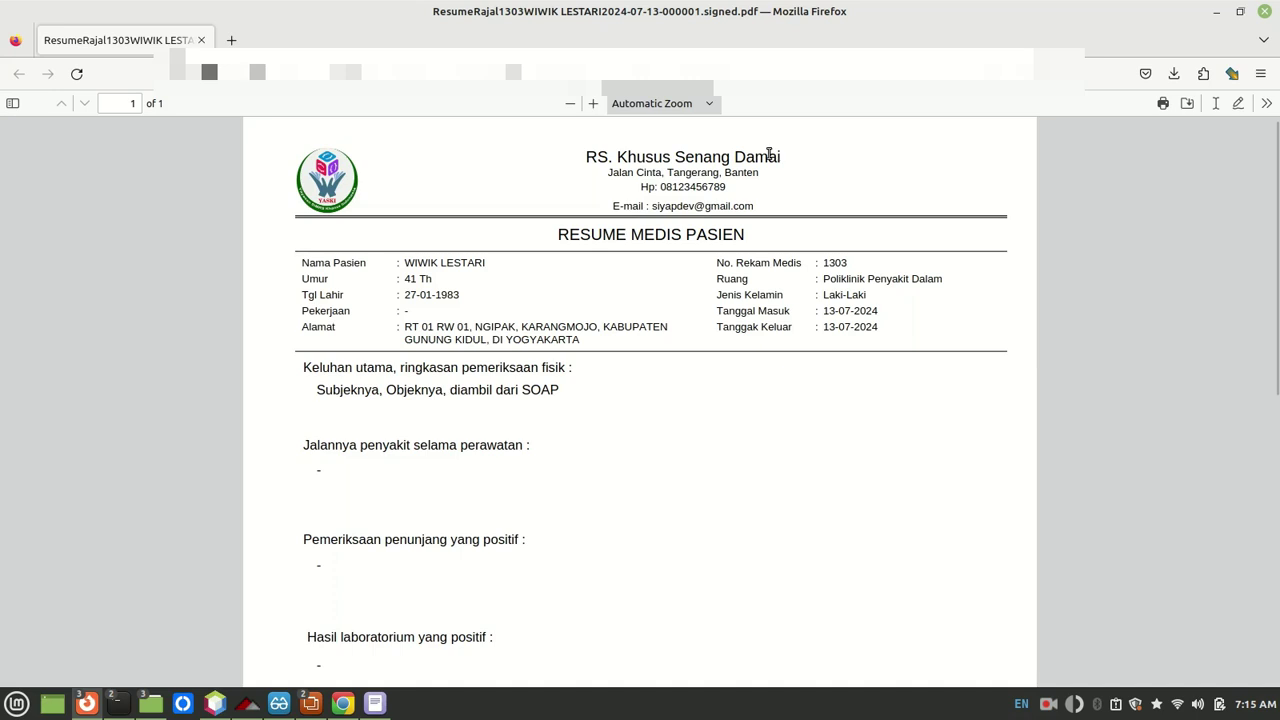
Step: Scroll through the signed 'RESUME MEDIS PASIEN' PDF, save a copy to disk, and close Firefox
scroll(769, 154, "down", 6)
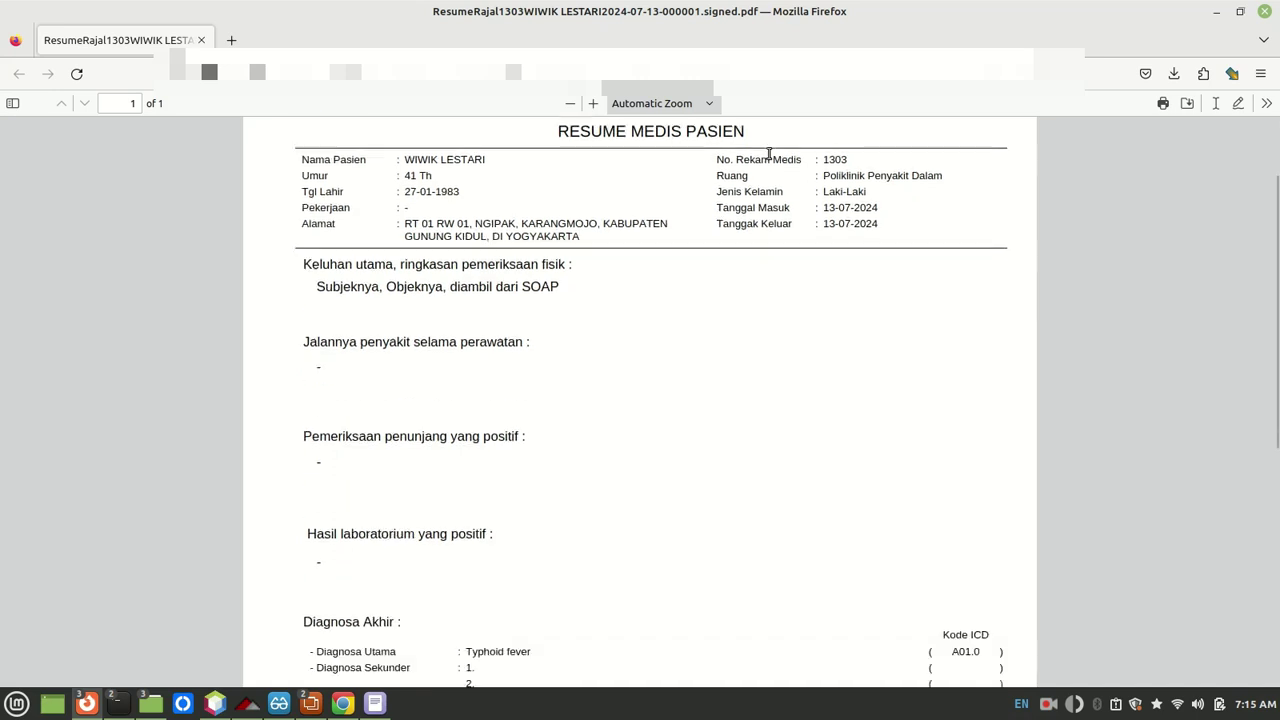
scroll(769, 159, "down", 3)
scroll(769, 159, "up", 2)
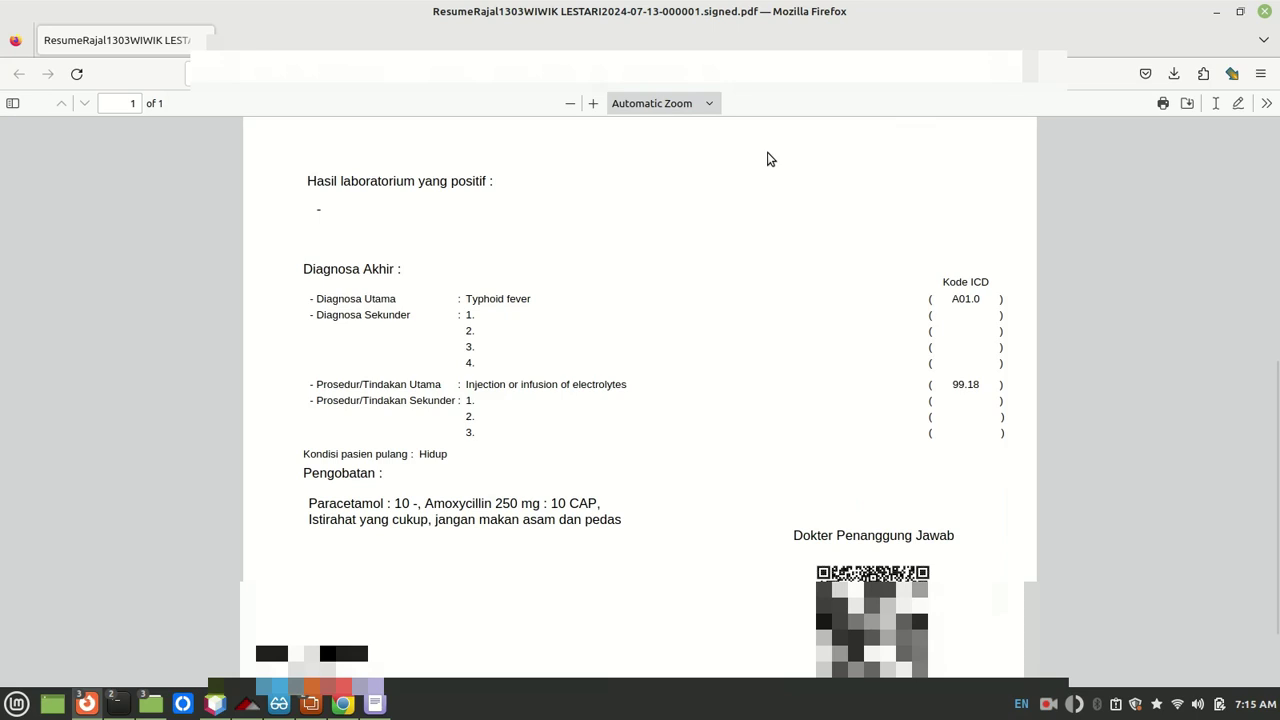
scroll(768, 154, "down", 2)
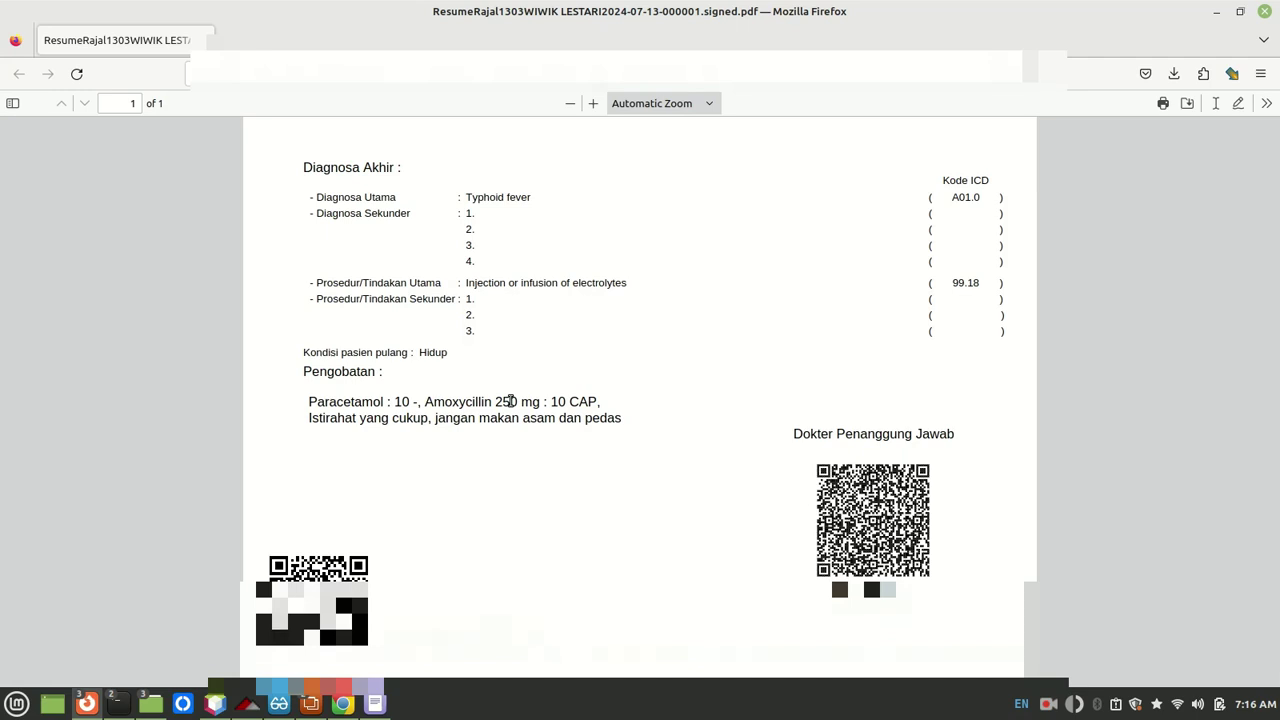
left_click(1187, 103)
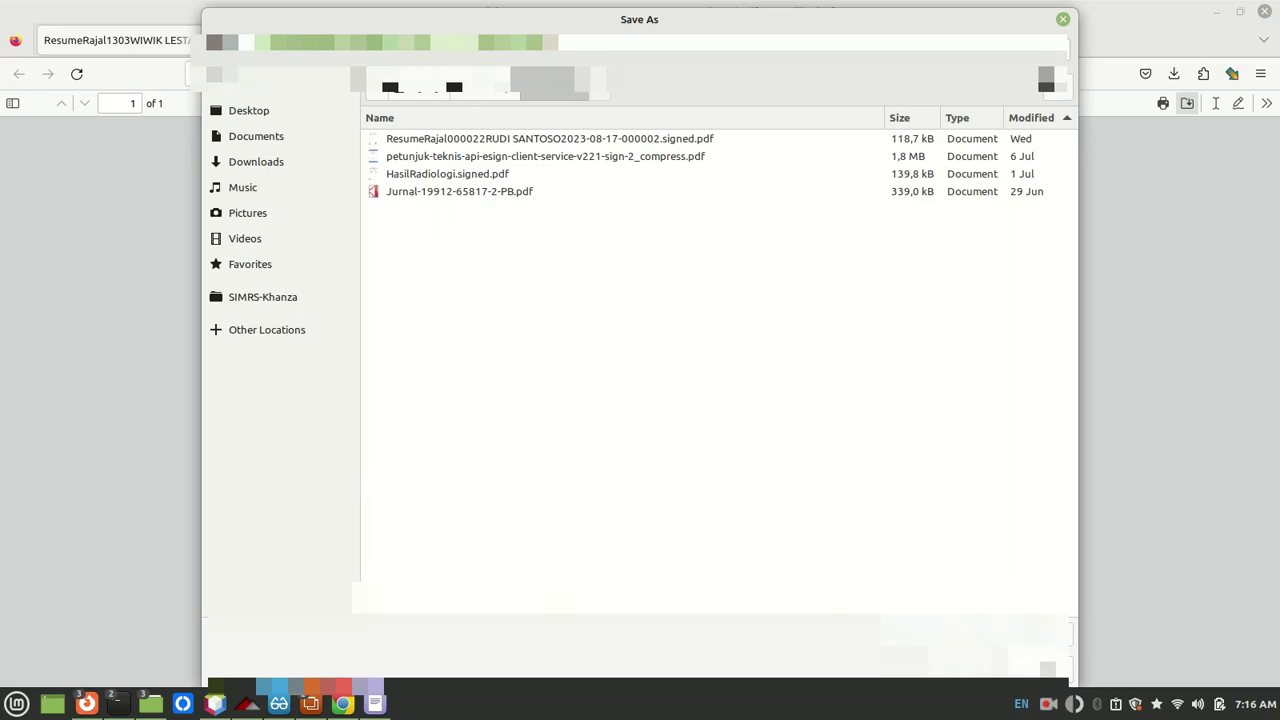
key("Return")
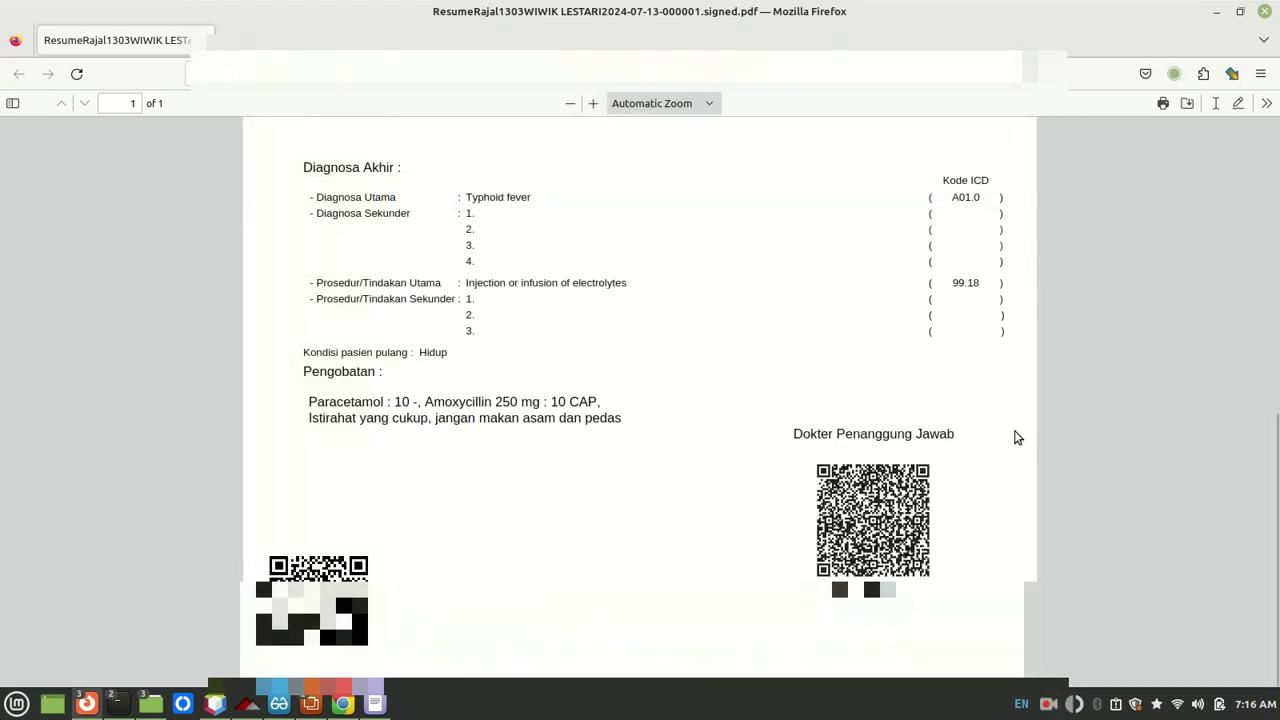
scroll(1016, 420, "up", 4)
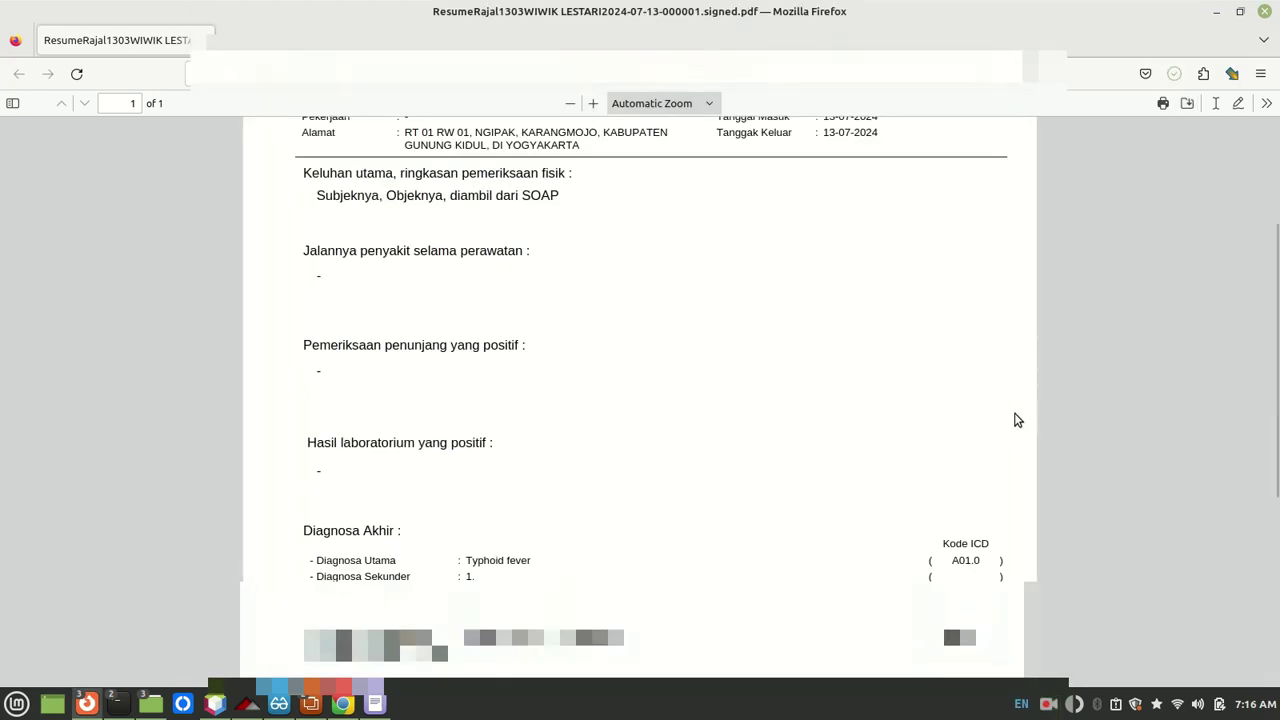
left_click(1265, 12)
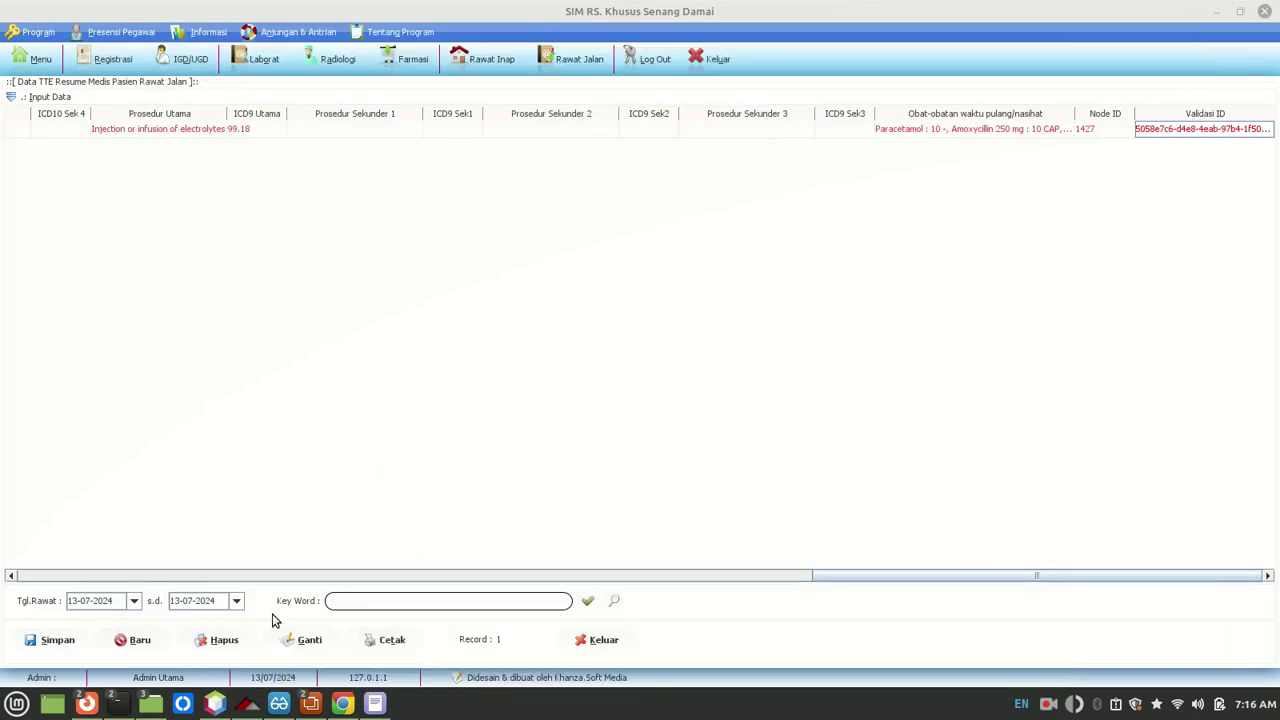
Step: Open the ResumeRajal1303 PDF from the POC-TTE folder with Okular
mouse_move(140, 716)
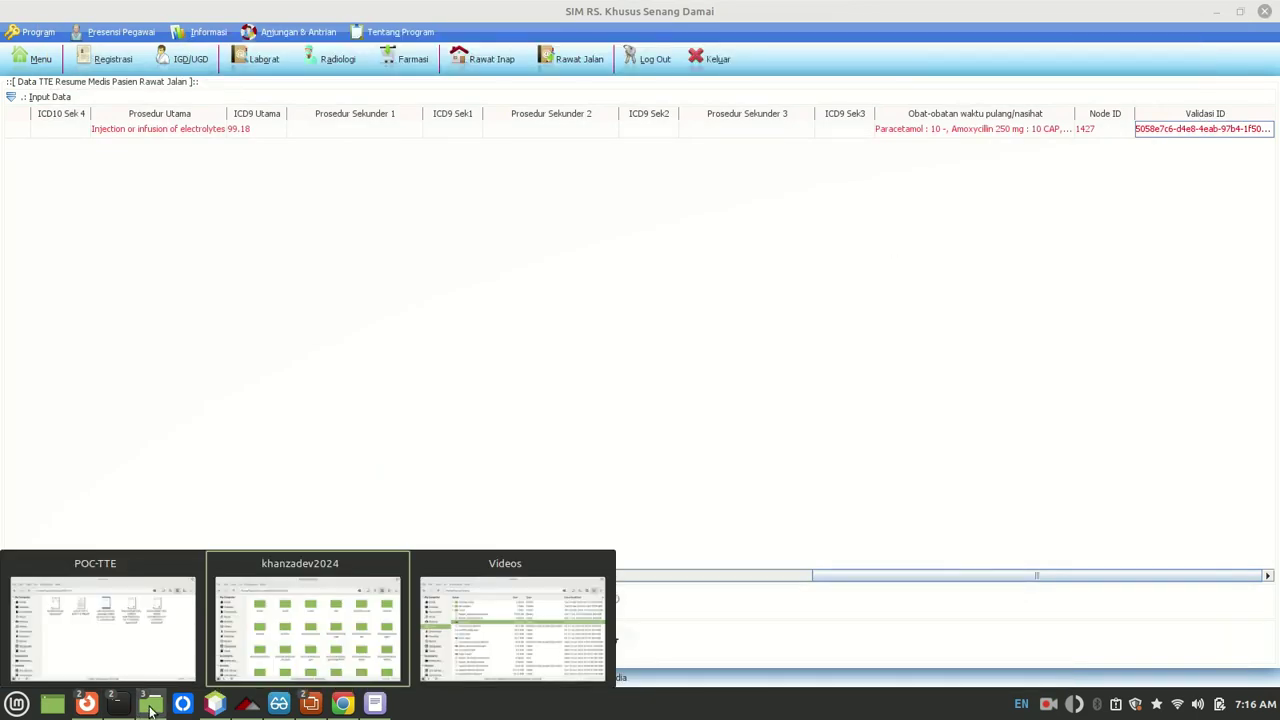
left_click(150, 645)
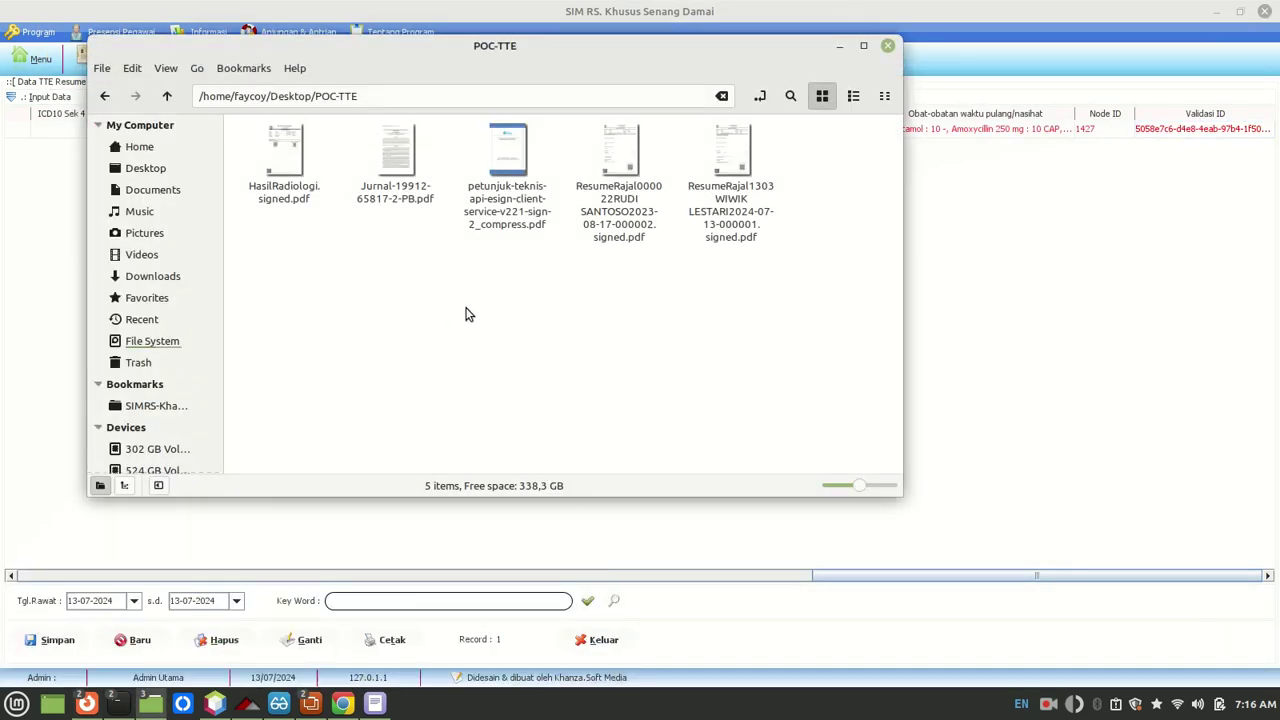
left_click(729, 204)
right_click(727, 200)
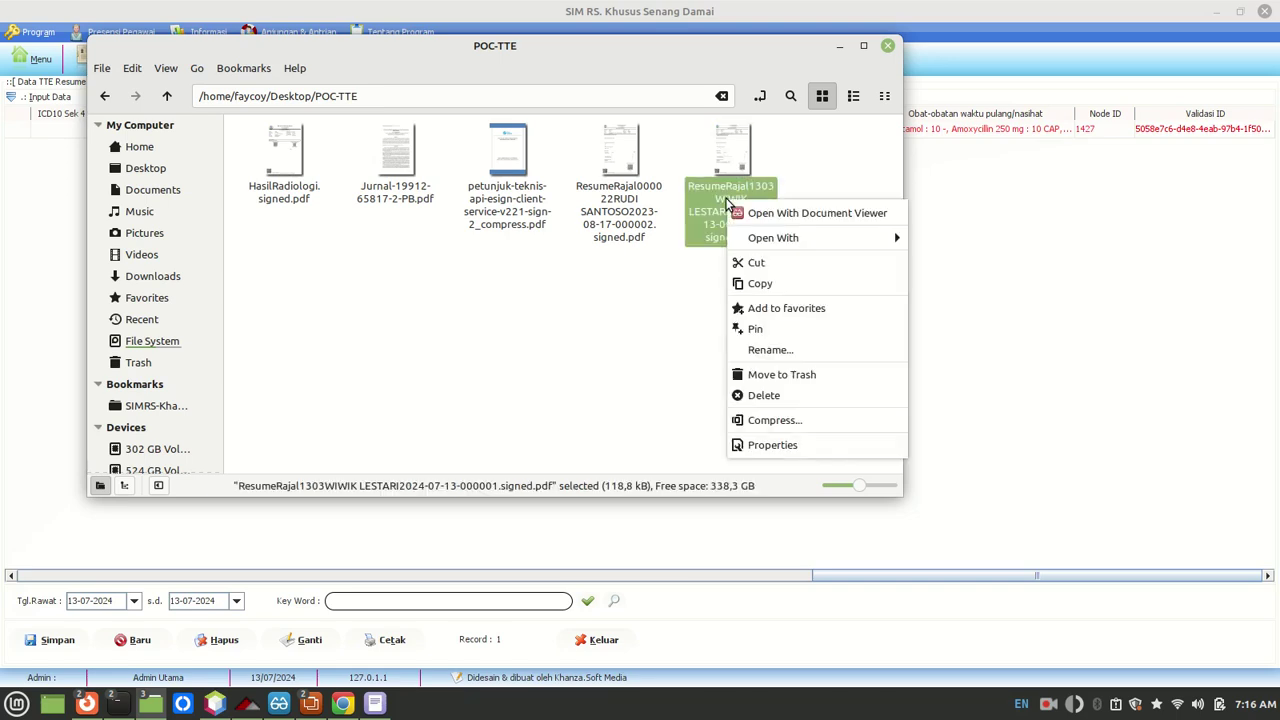
mouse_move(760, 235)
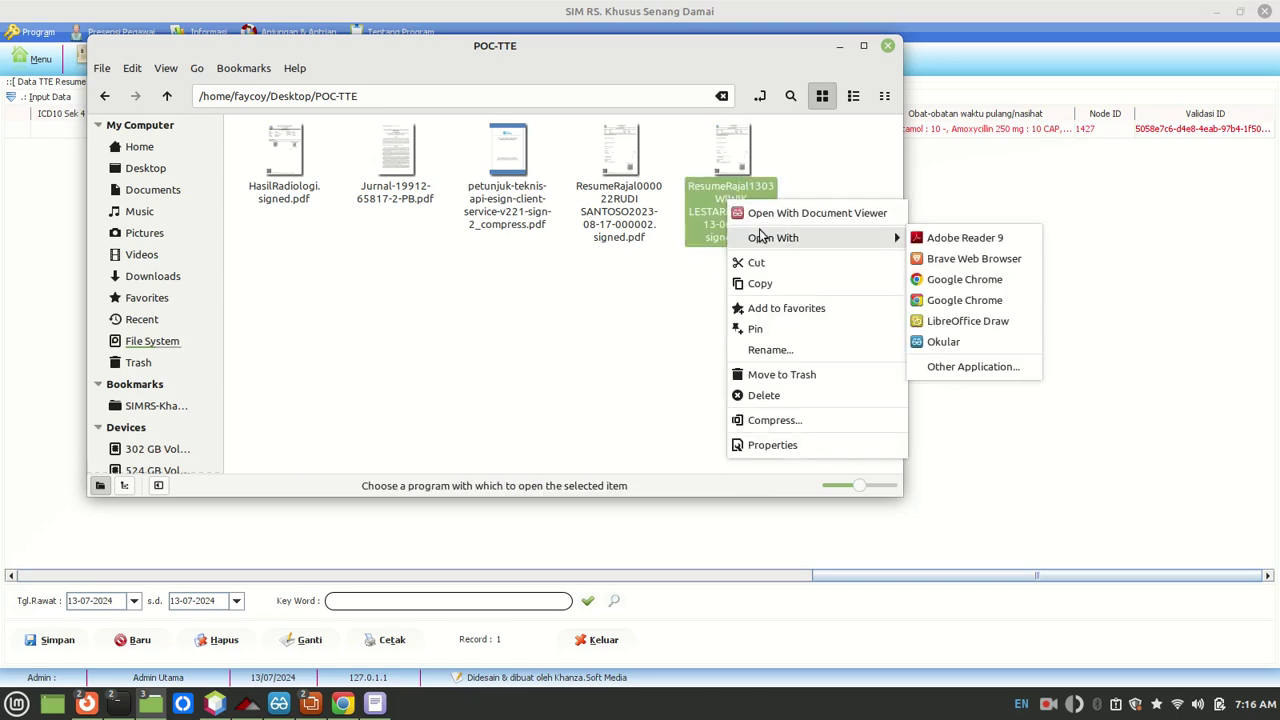
left_click(980, 349)
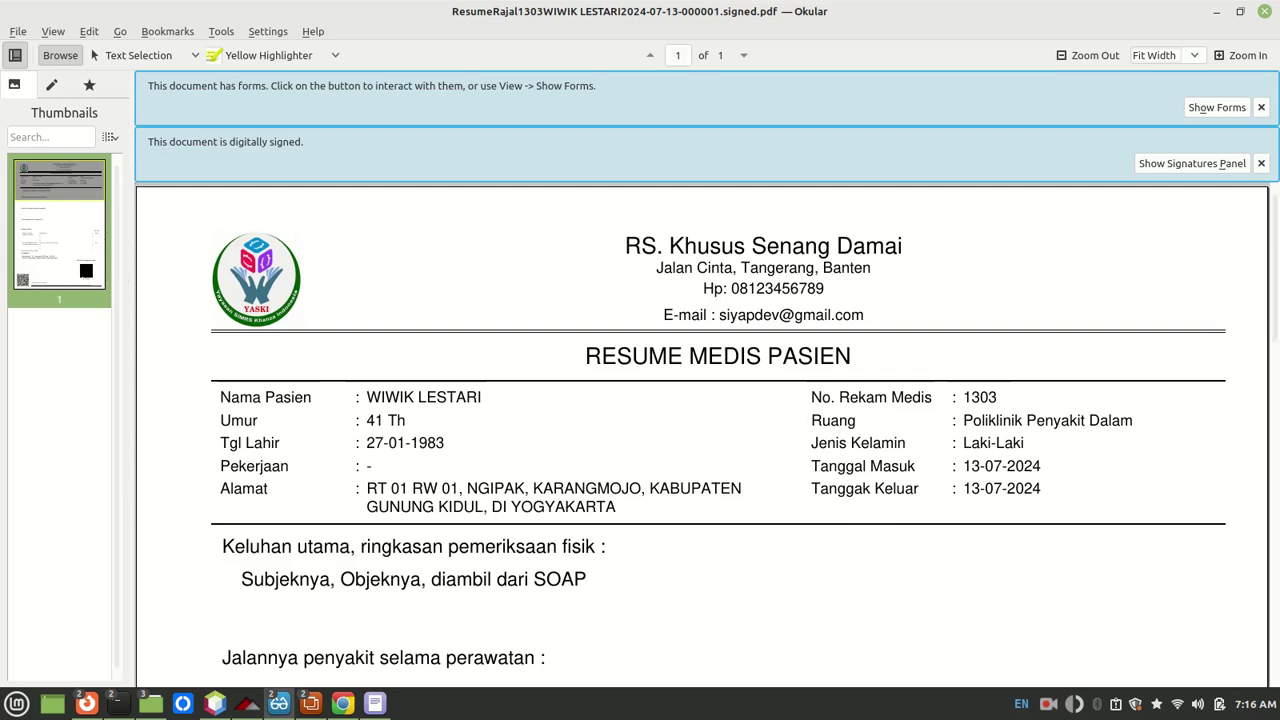
Step: Scroll through the signed resume and show Okular's Signatures panel with the valid Rev. 1 entry
scroll(1273, 336, "down", 5)
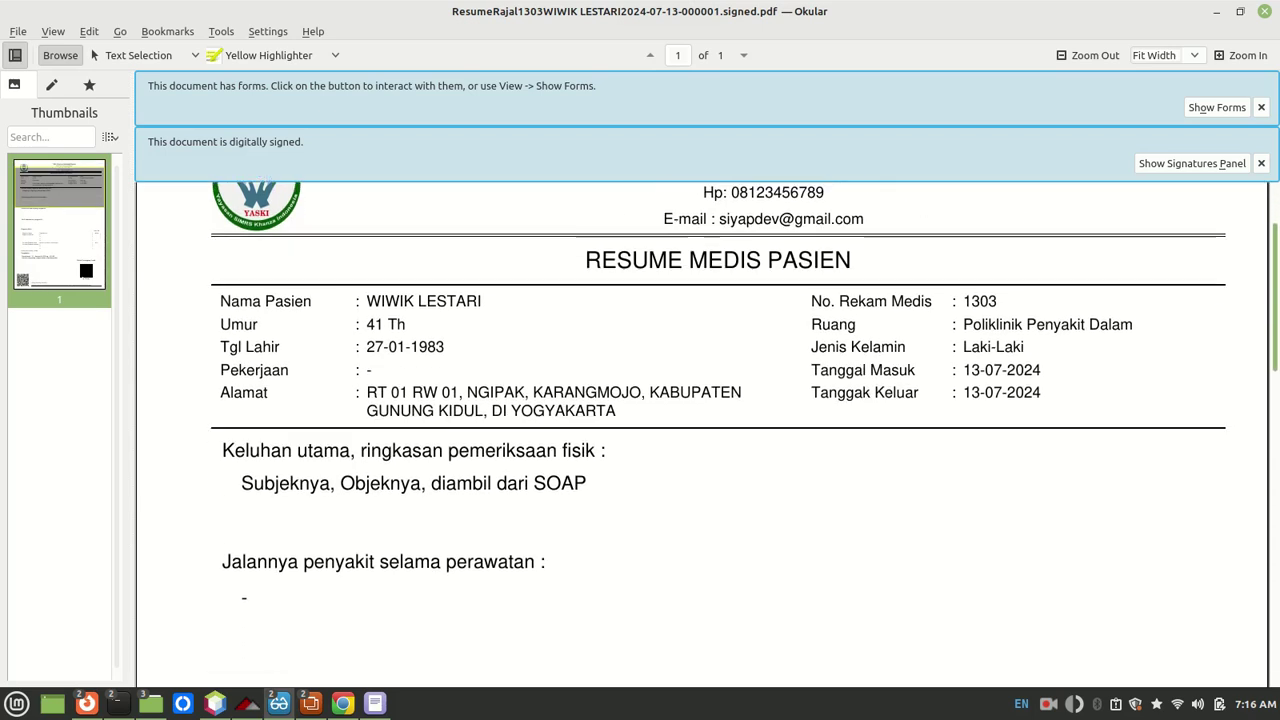
left_click_drag(1273, 336, 1271, 570)
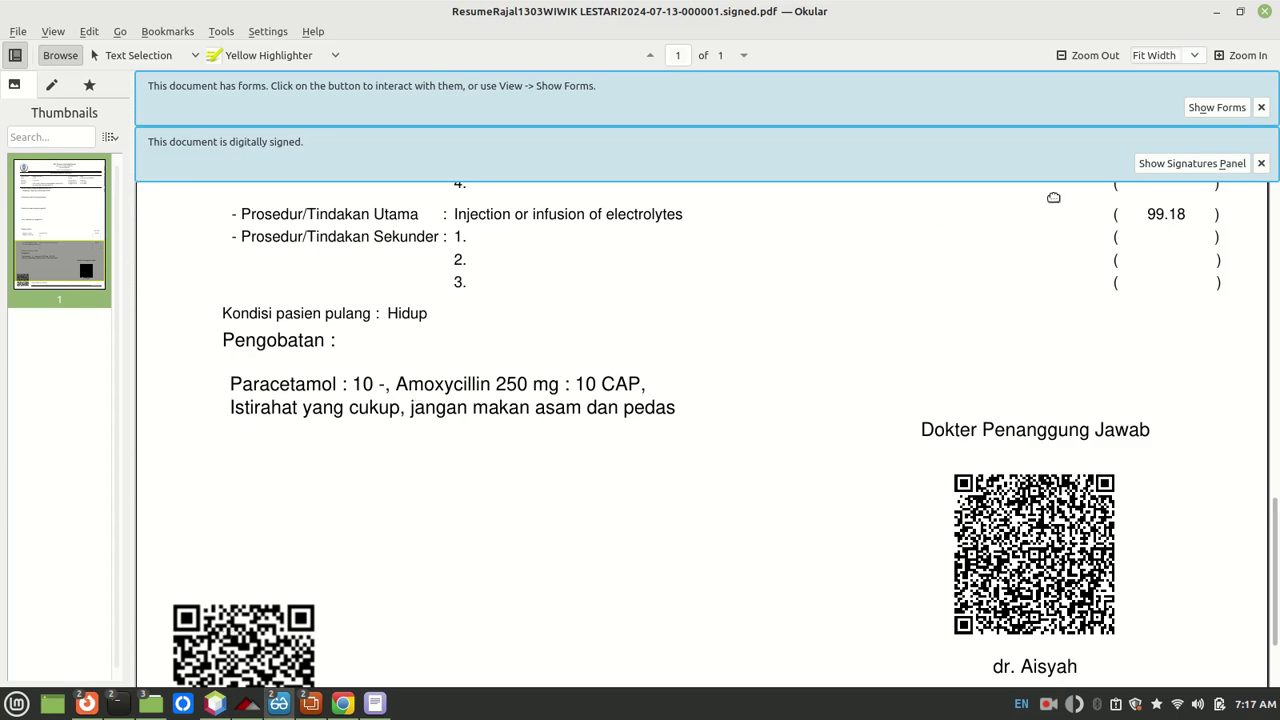
left_click(1193, 165)
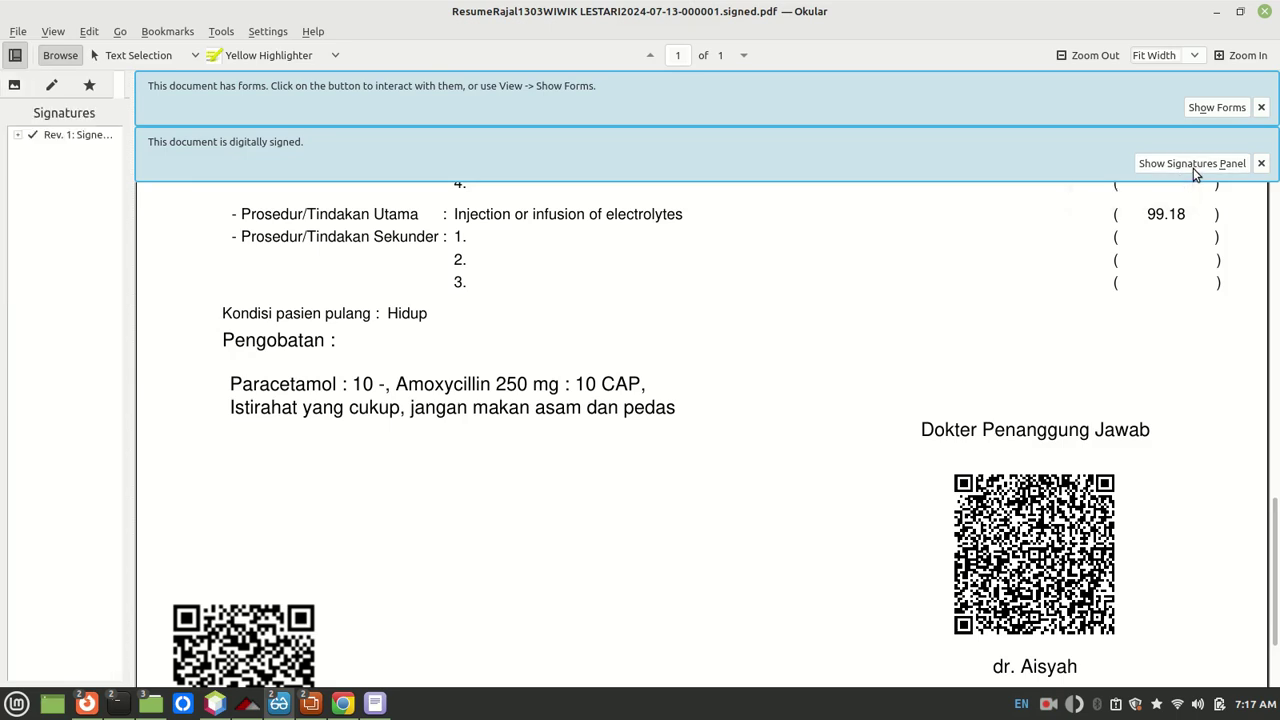
Step: Expand the signature entry, widen the panel, and compare its signing time with today's date
left_click(17, 135)
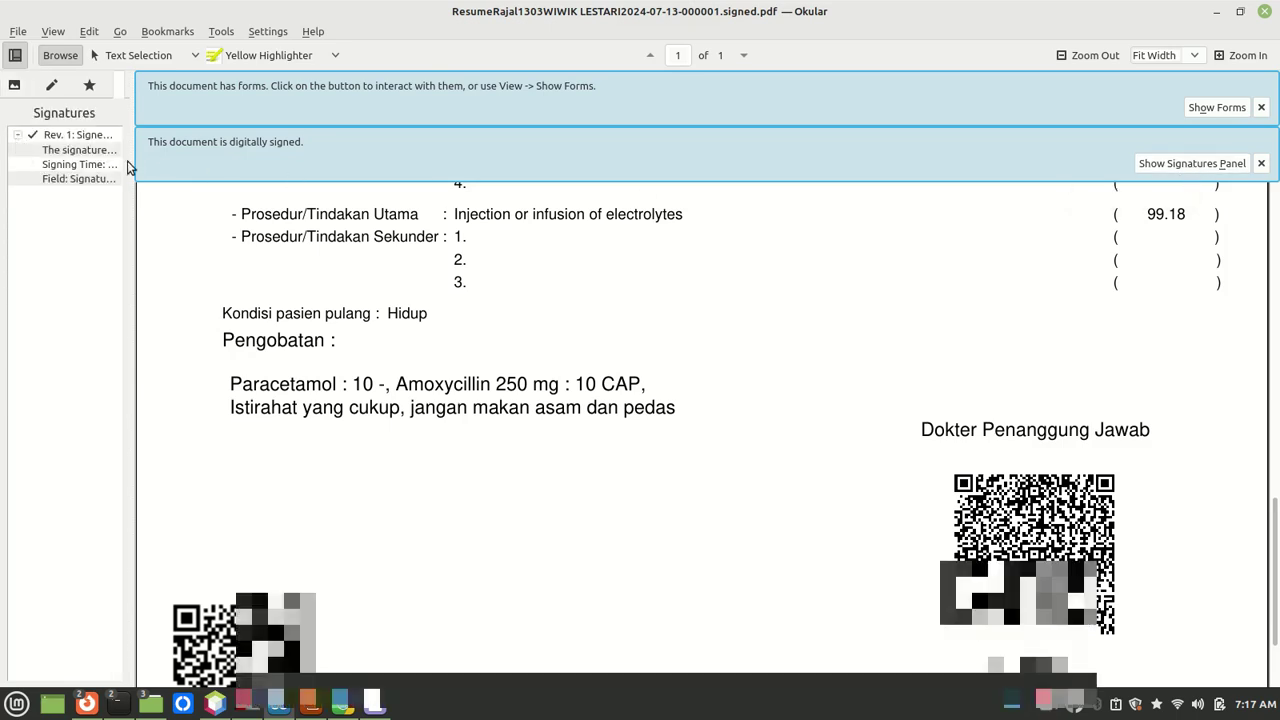
left_click_drag(137, 165, 266, 164)
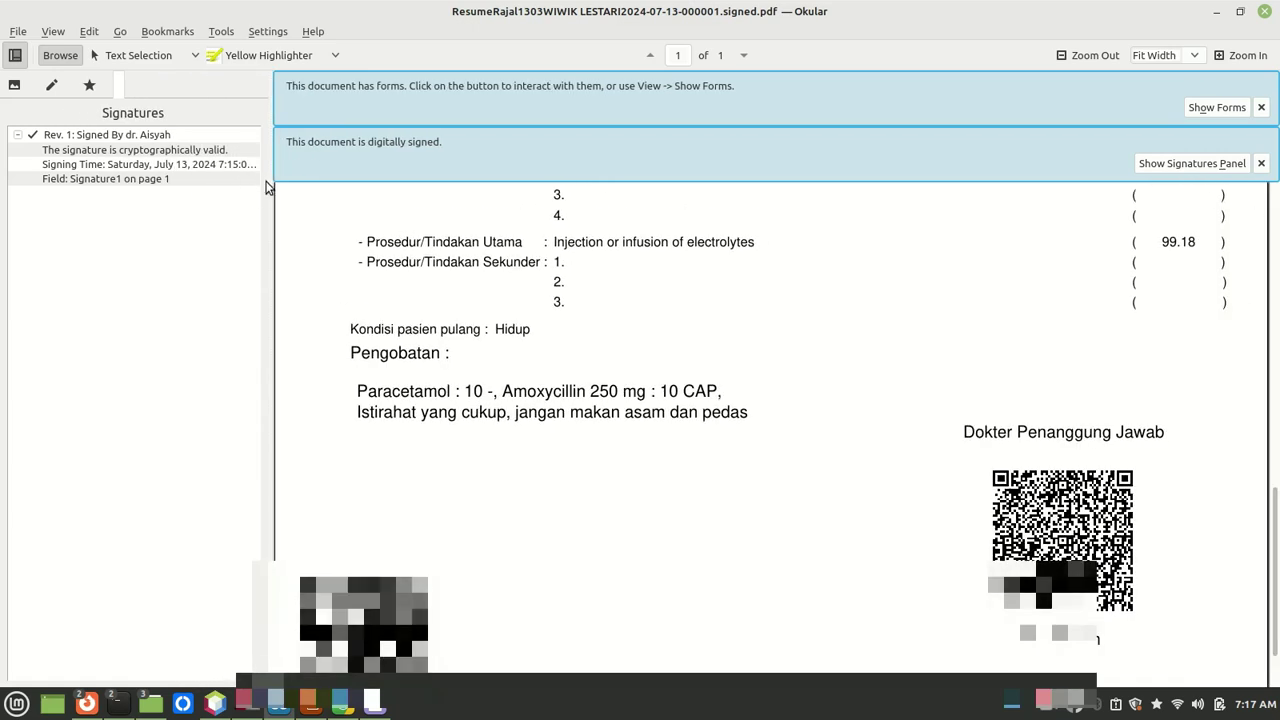
left_click_drag(270, 166, 330, 166)
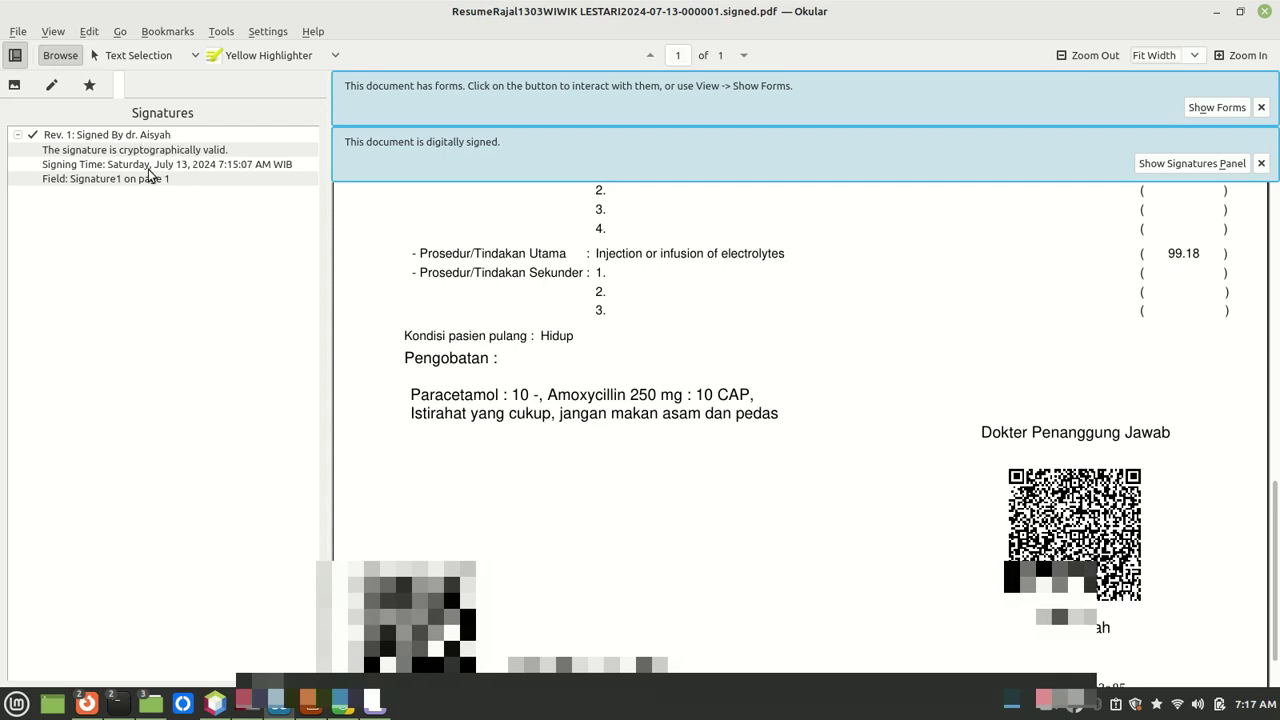
left_click(121, 167)
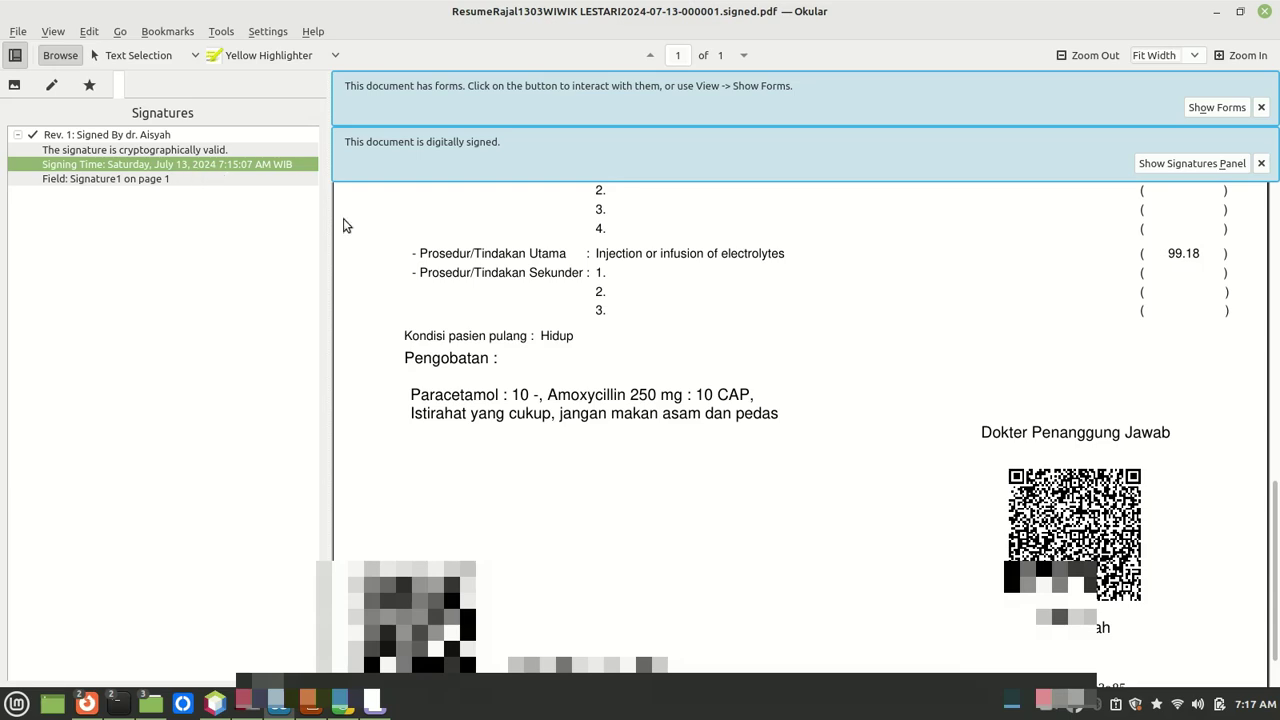
left_click(1255, 708)
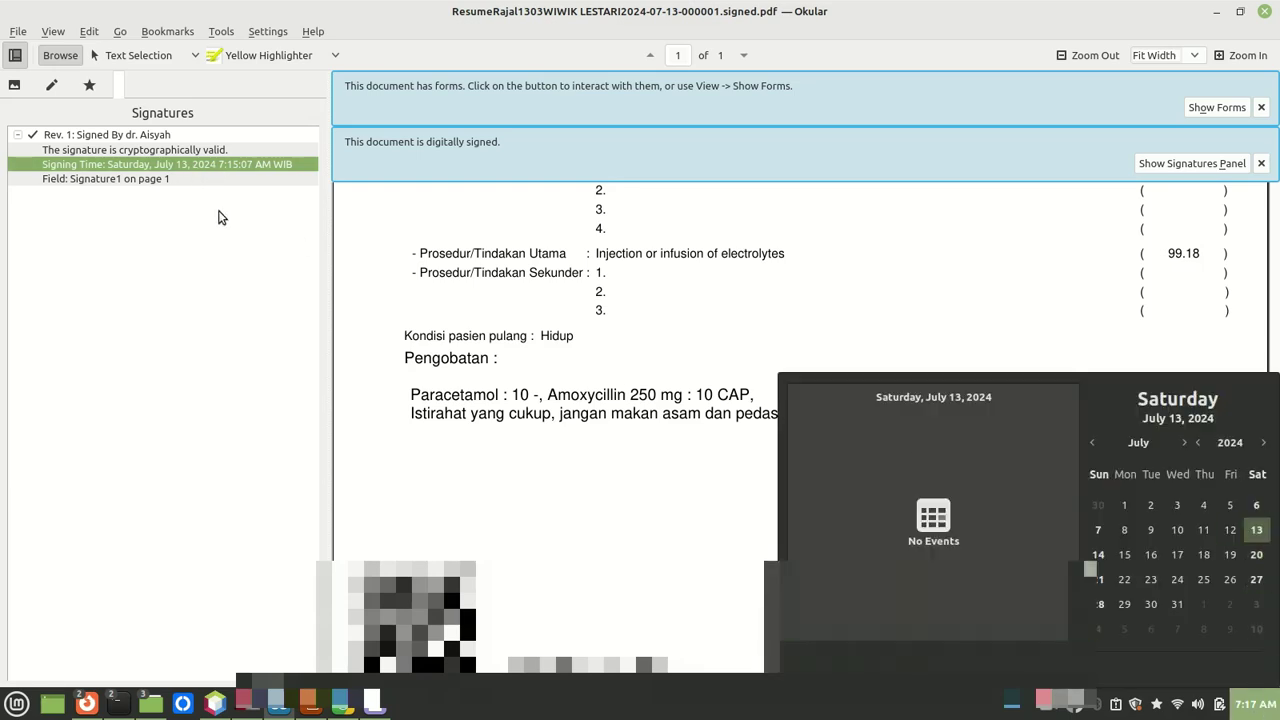
left_click(779, 298)
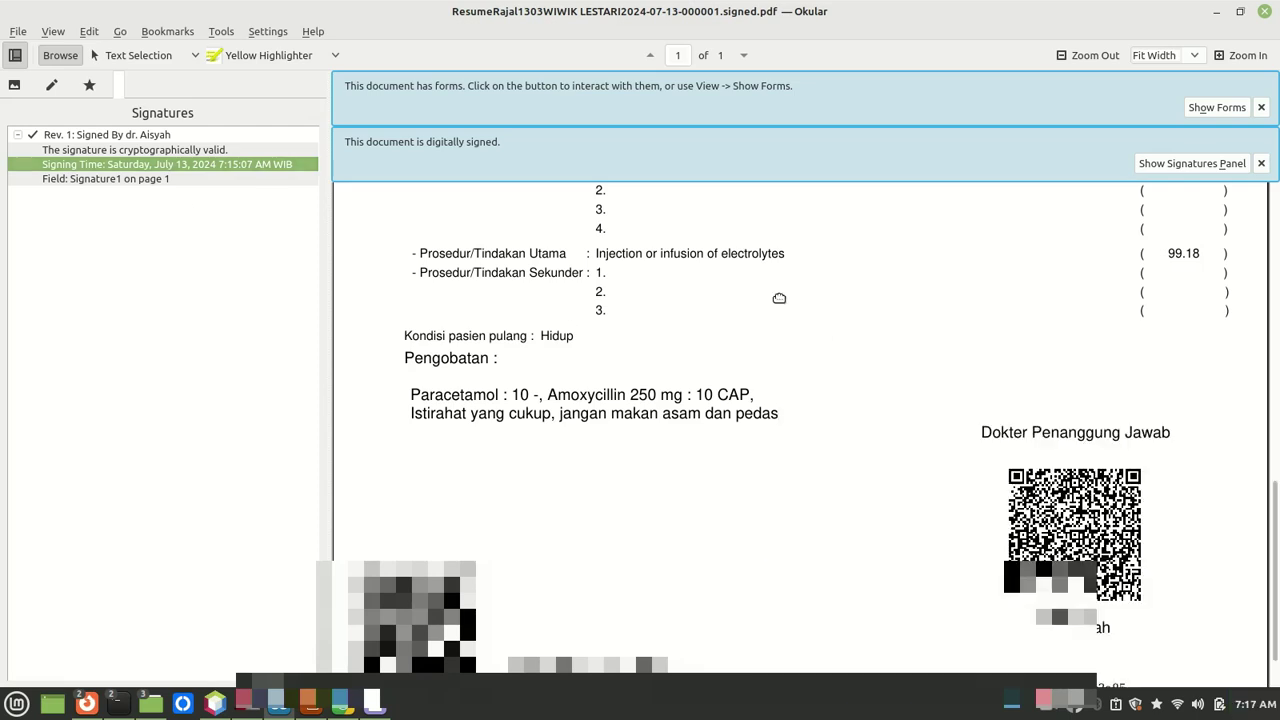
left_click(73, 180)
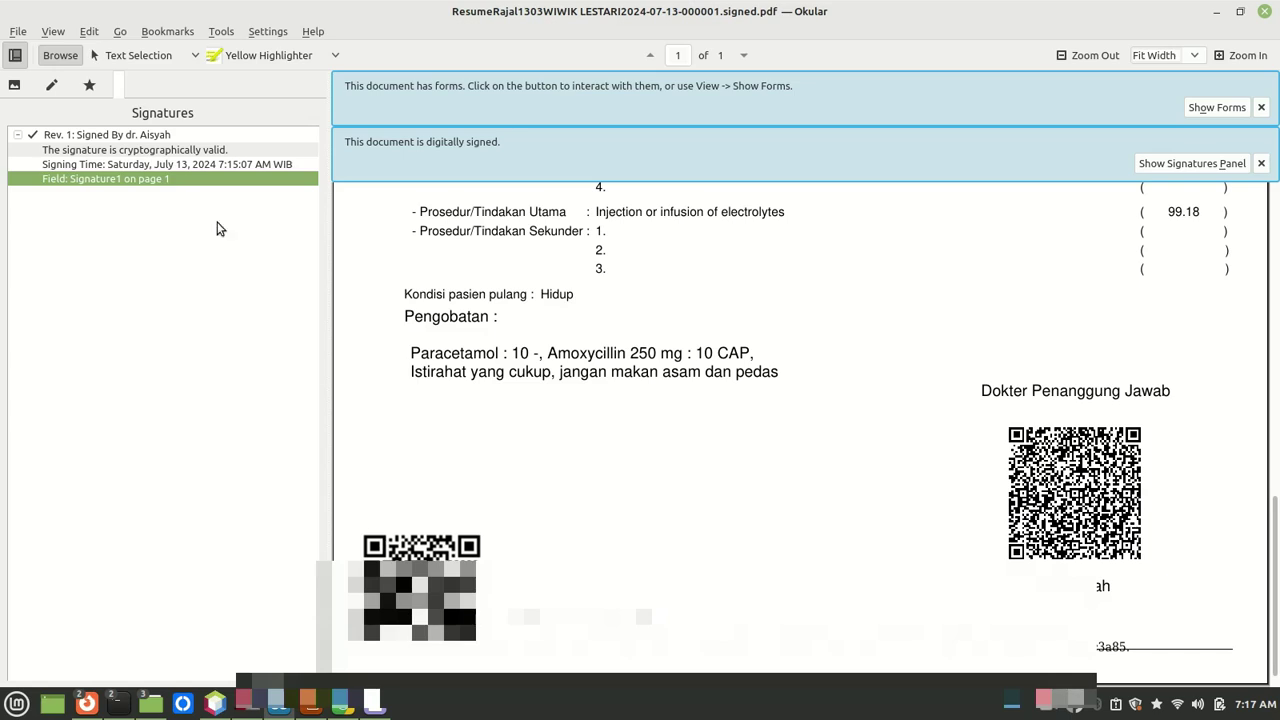
Step: Open the Signature Properties dialog for the Rev. 1 signature
left_click(146, 136)
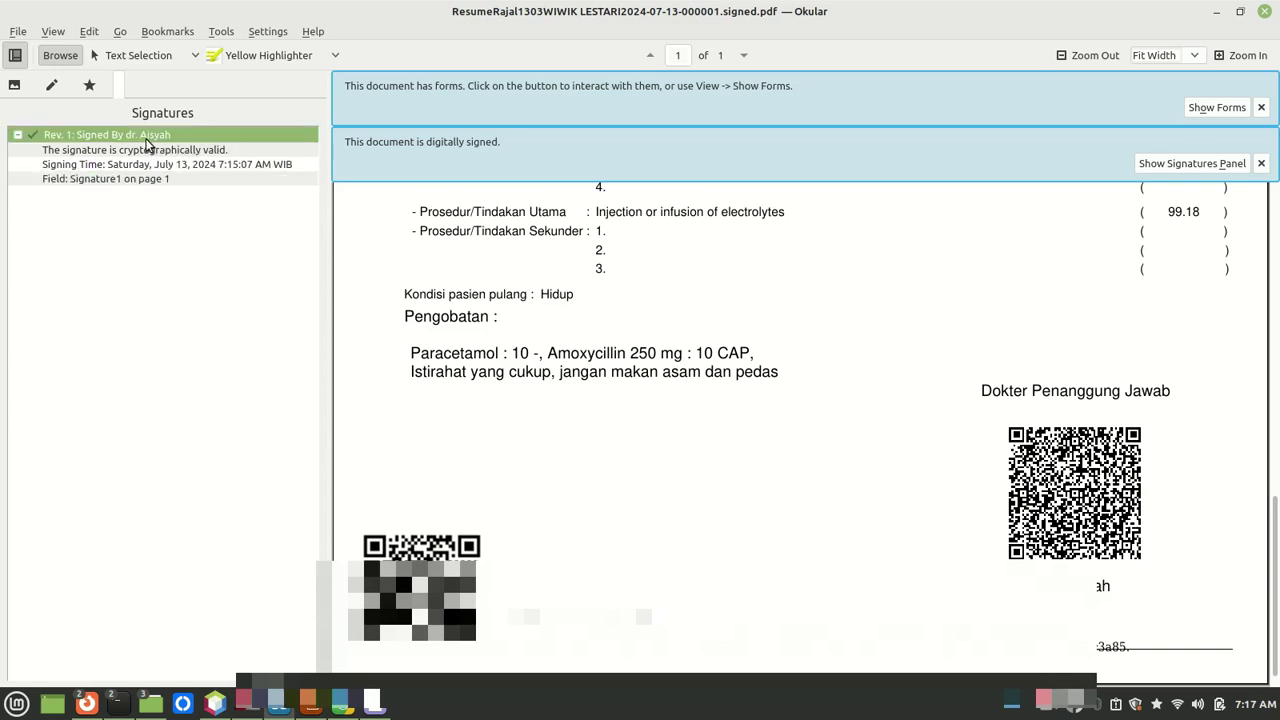
right_click(146, 141)
left_click(184, 155)
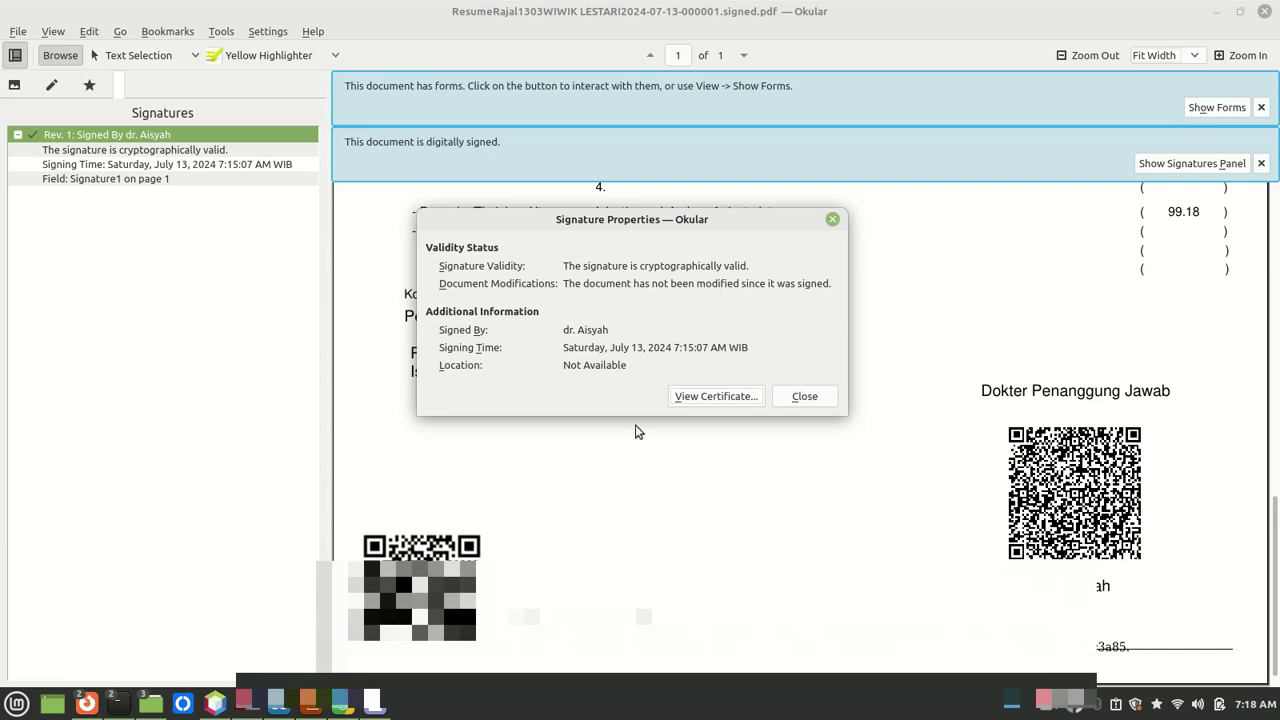
Step: View the signer's certificate, reading its public key, subject, issuer, serial number and version
left_click(714, 396)
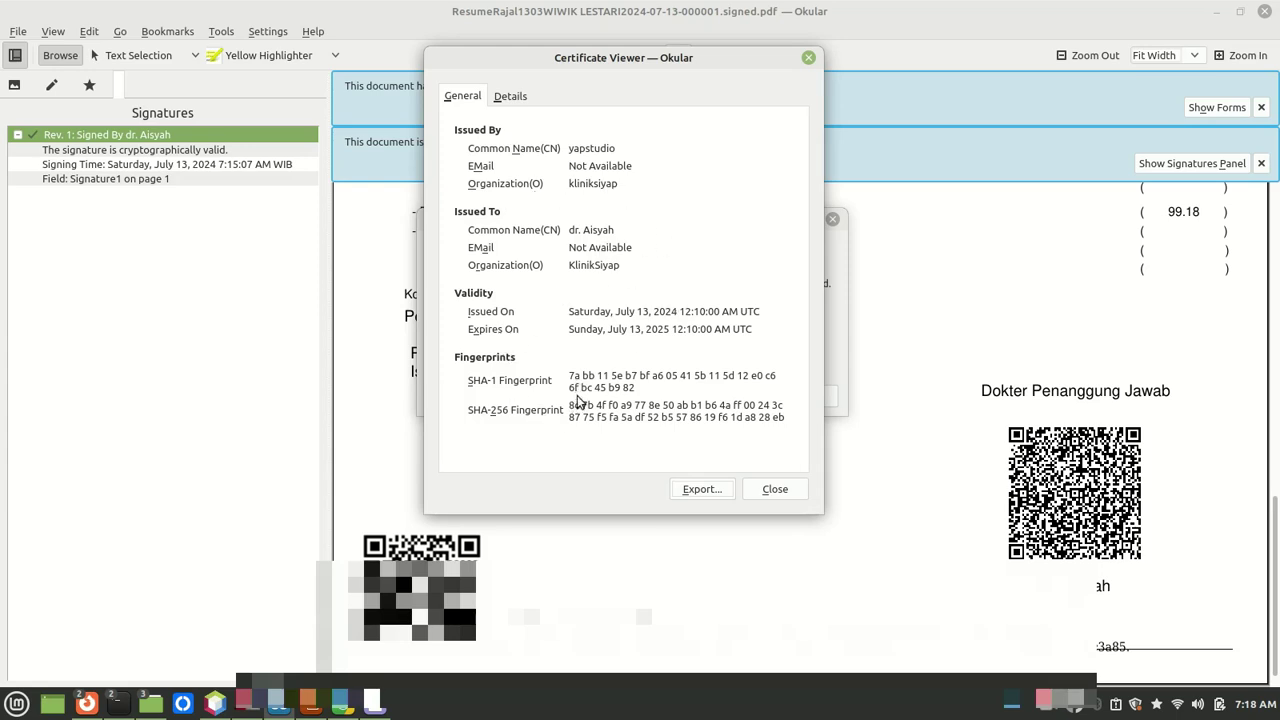
left_click(510, 102)
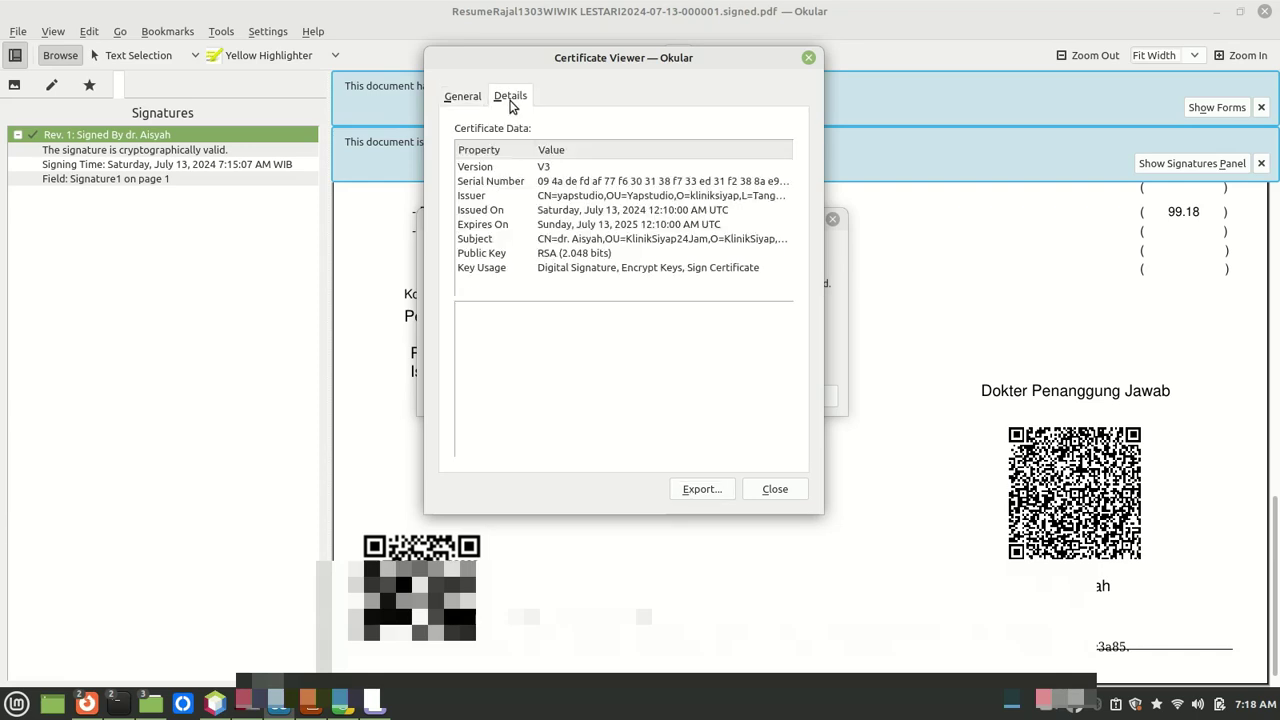
left_click(507, 256)
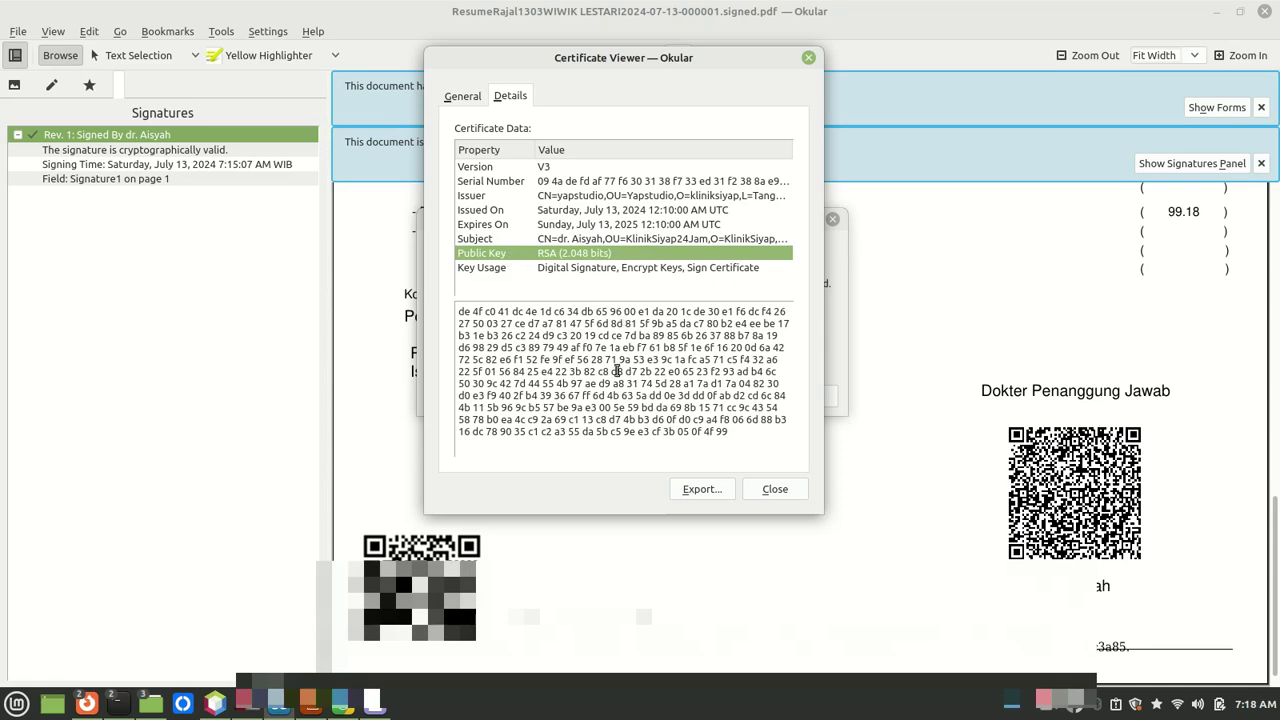
left_click(598, 240)
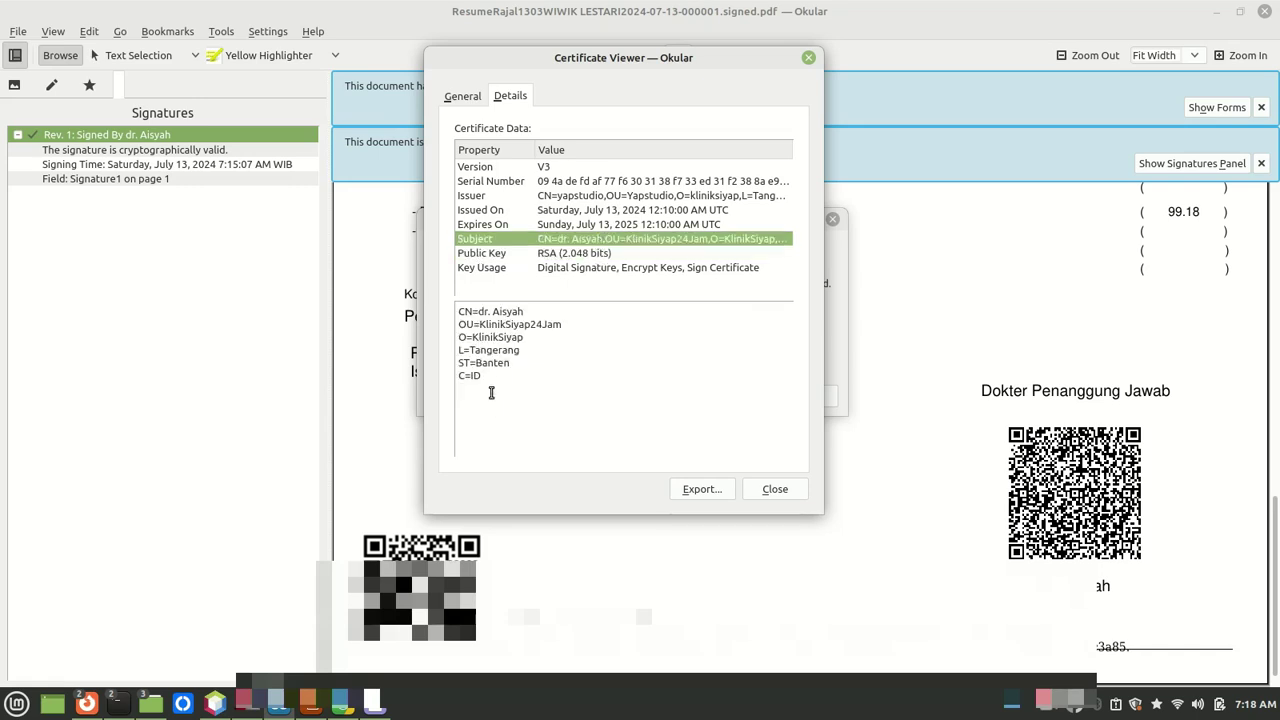
left_click(598, 196)
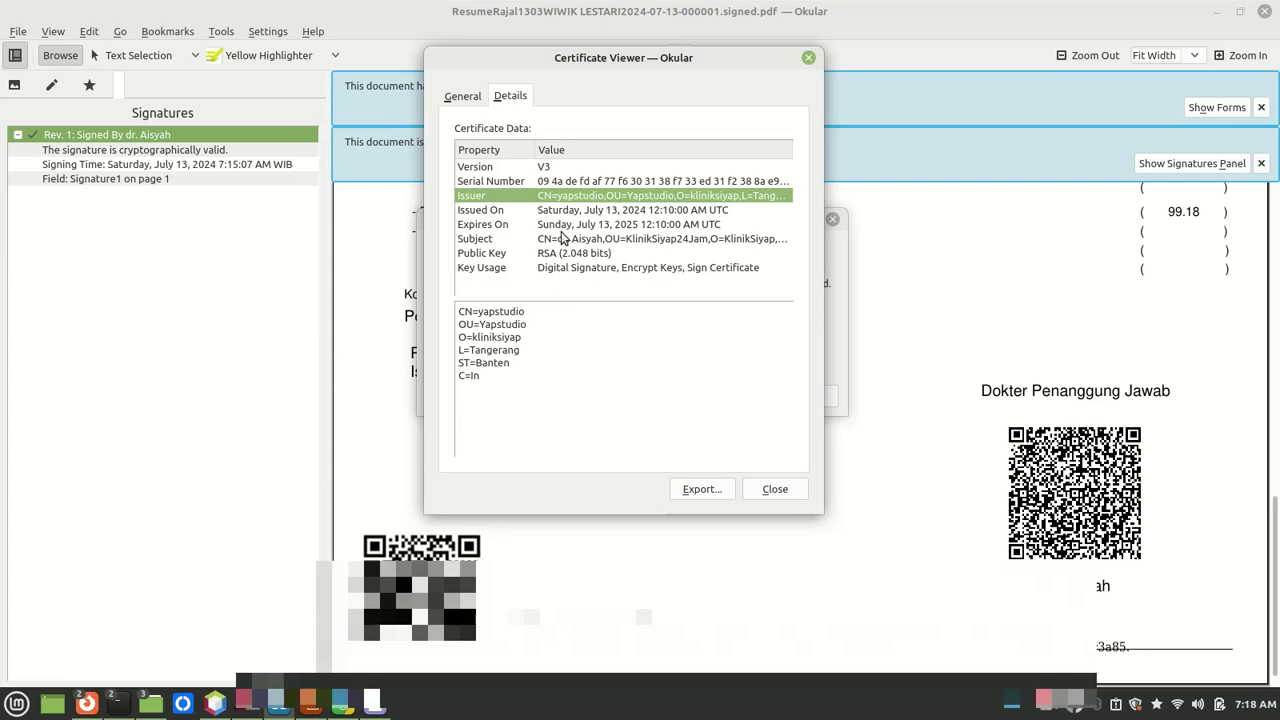
left_click(564, 185)
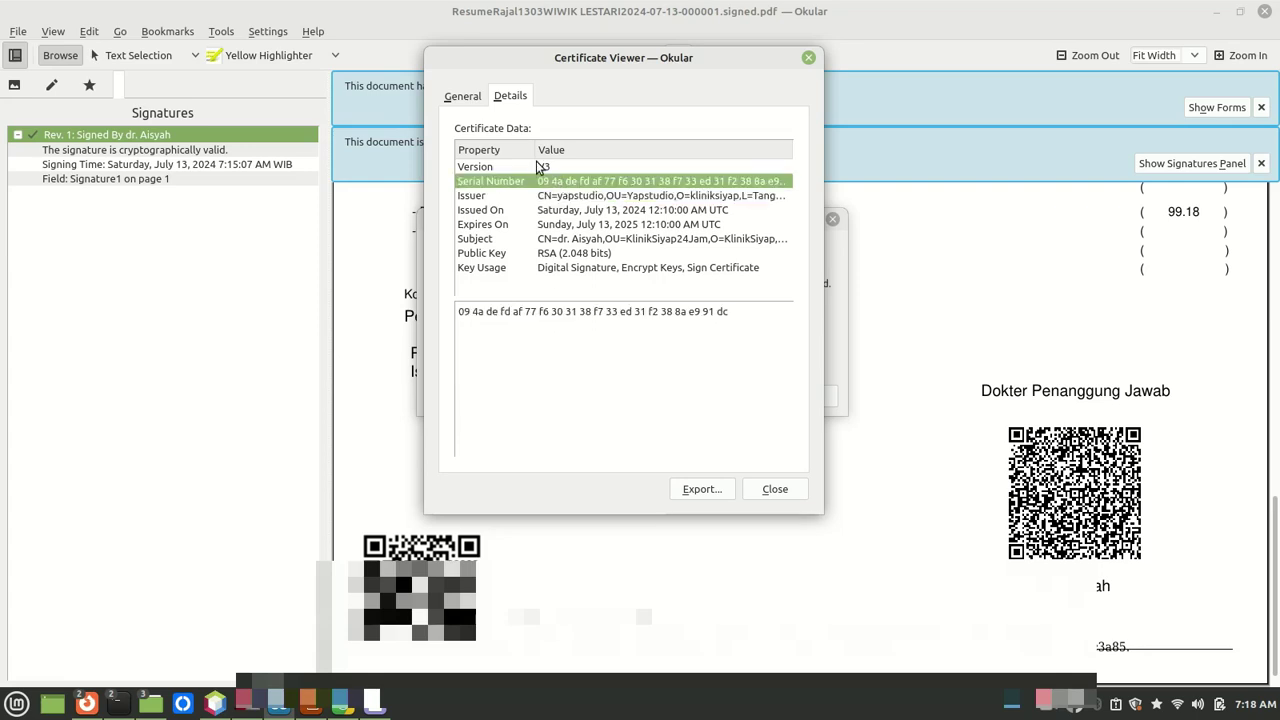
left_click(538, 167)
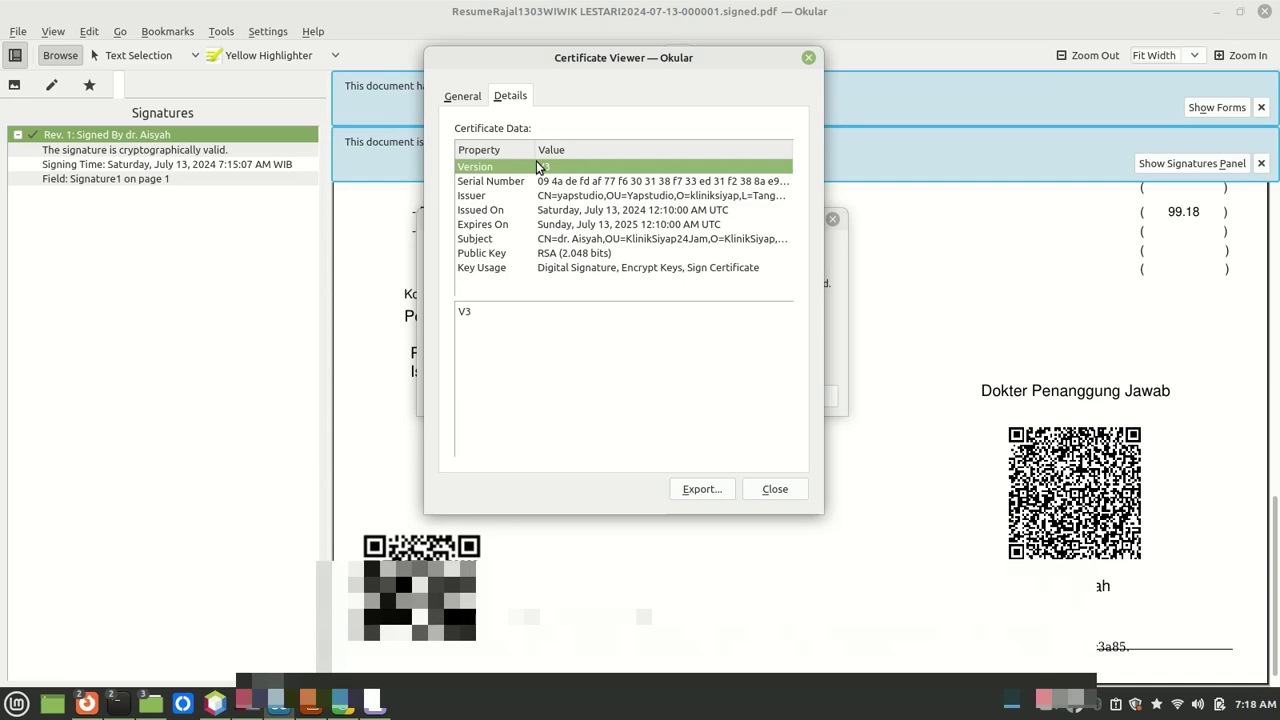
left_click(465, 95)
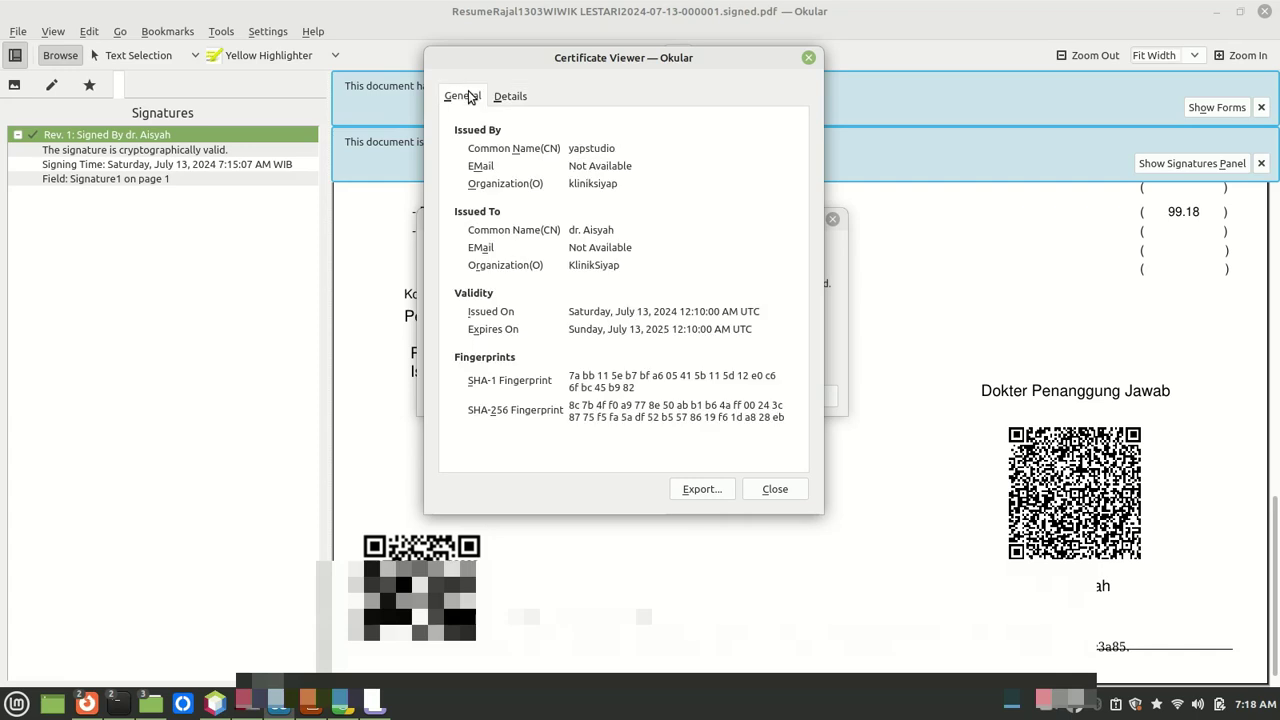
Step: Close the certificate viewer and Signature Properties, then dismiss Firefox's Page Info window
left_click(770, 490)
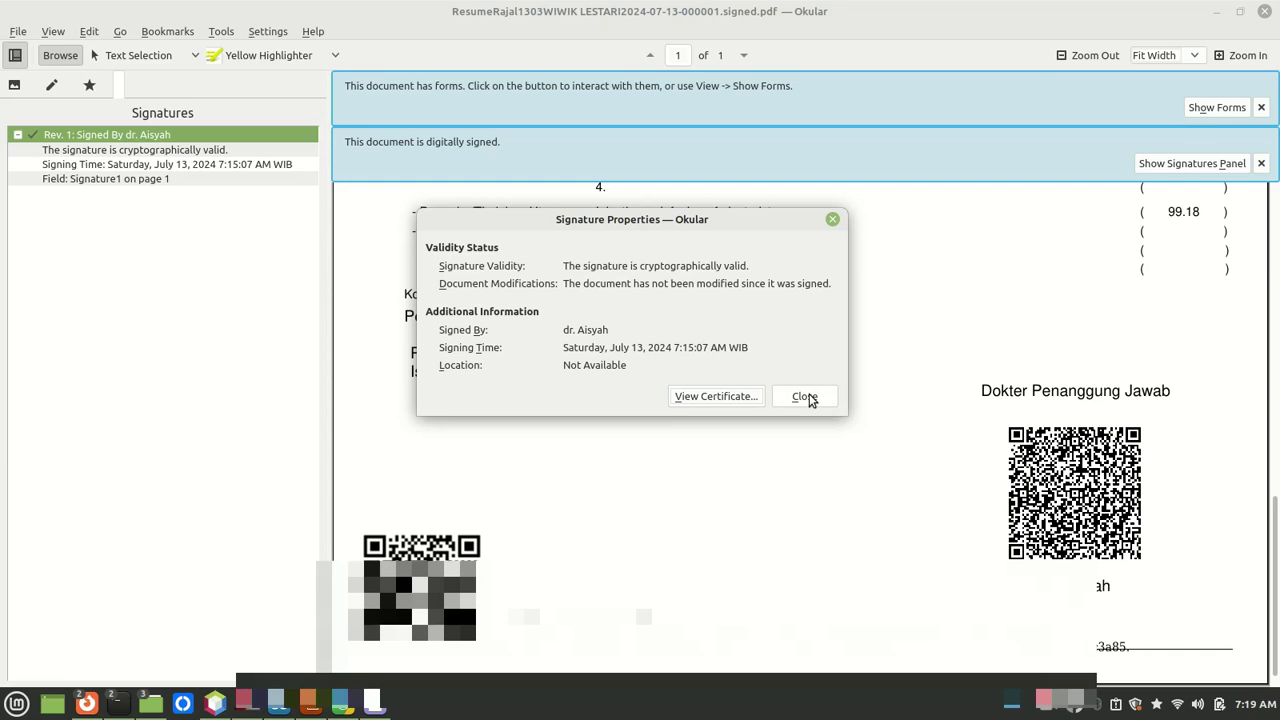
left_click(805, 397)
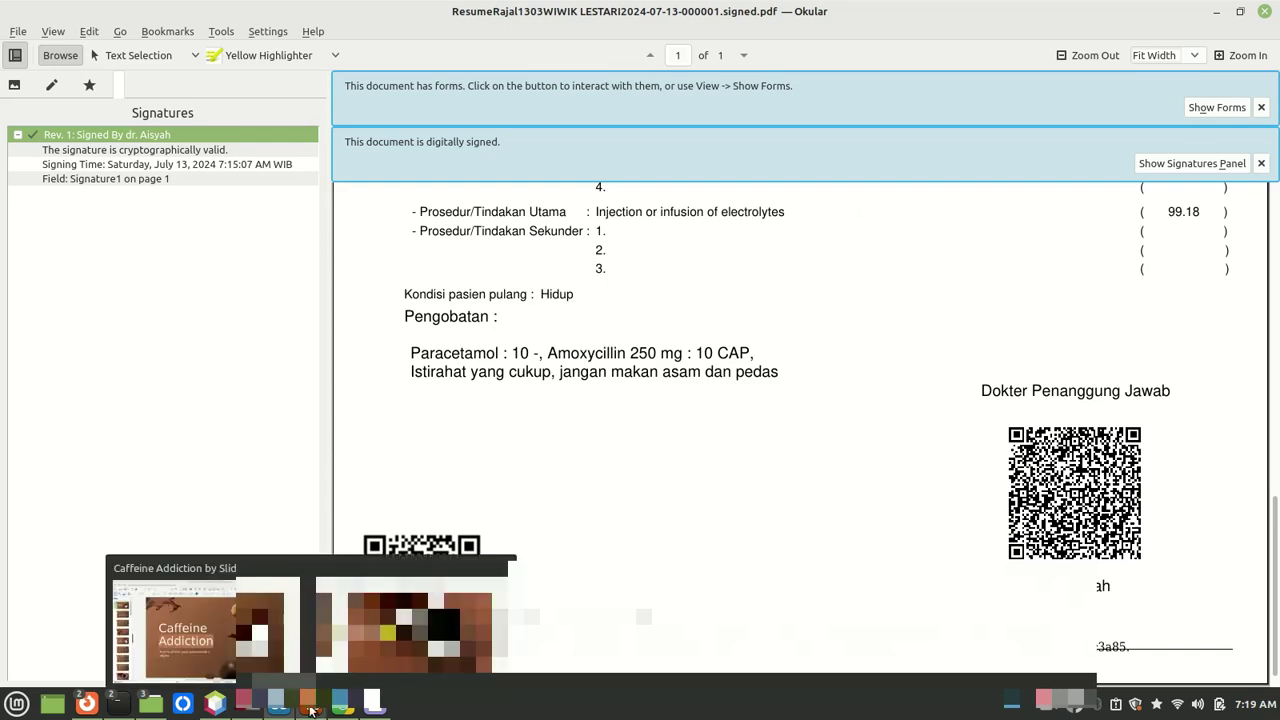
mouse_move(137, 712)
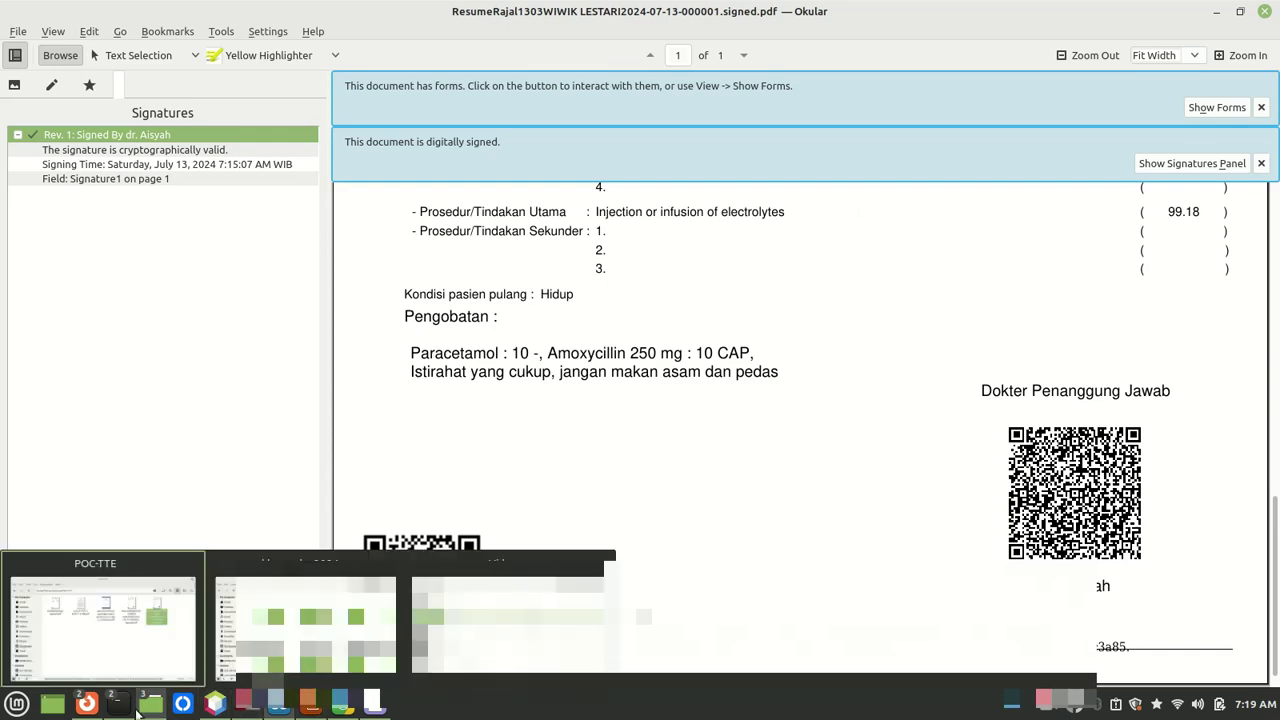
left_click(88, 706)
left_click(88, 706)
left_click(88, 706)
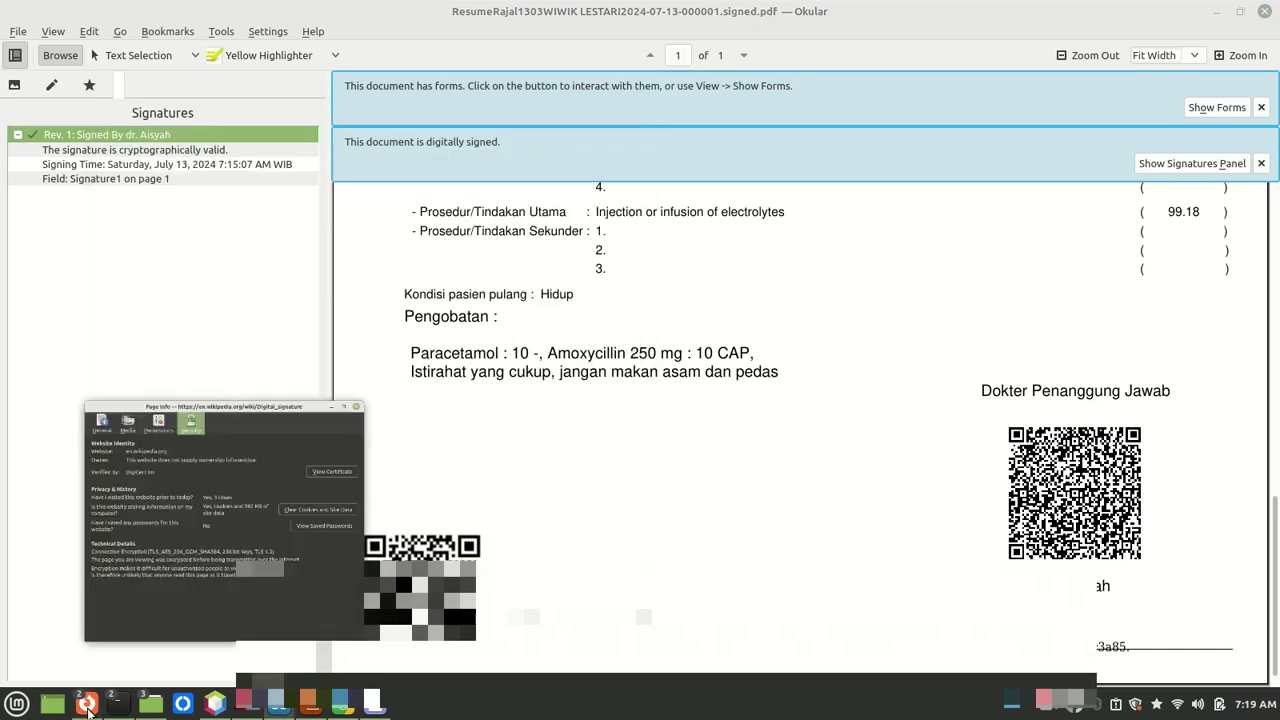
left_click(624, 109)
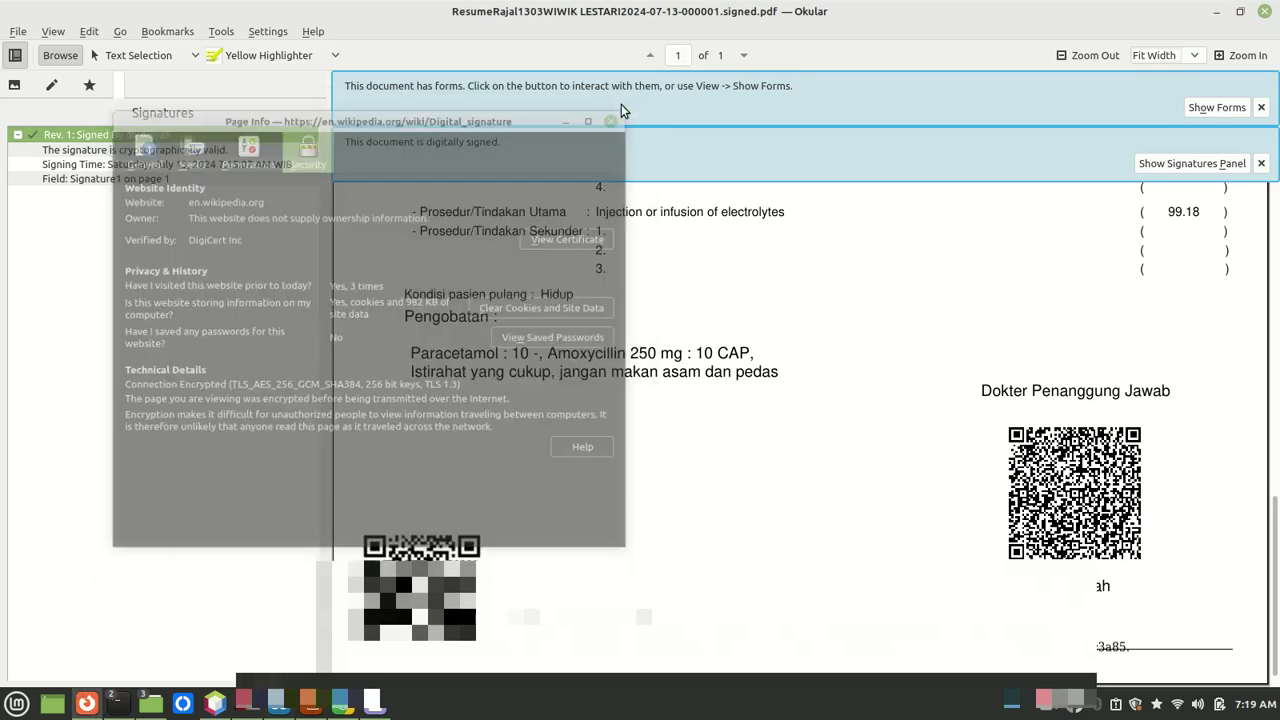
Step: Read the kominfo electronic-versus-digital signature article, then switch to the 'tanda tangan elektronik terverifikasi' results tab
left_click(90, 703)
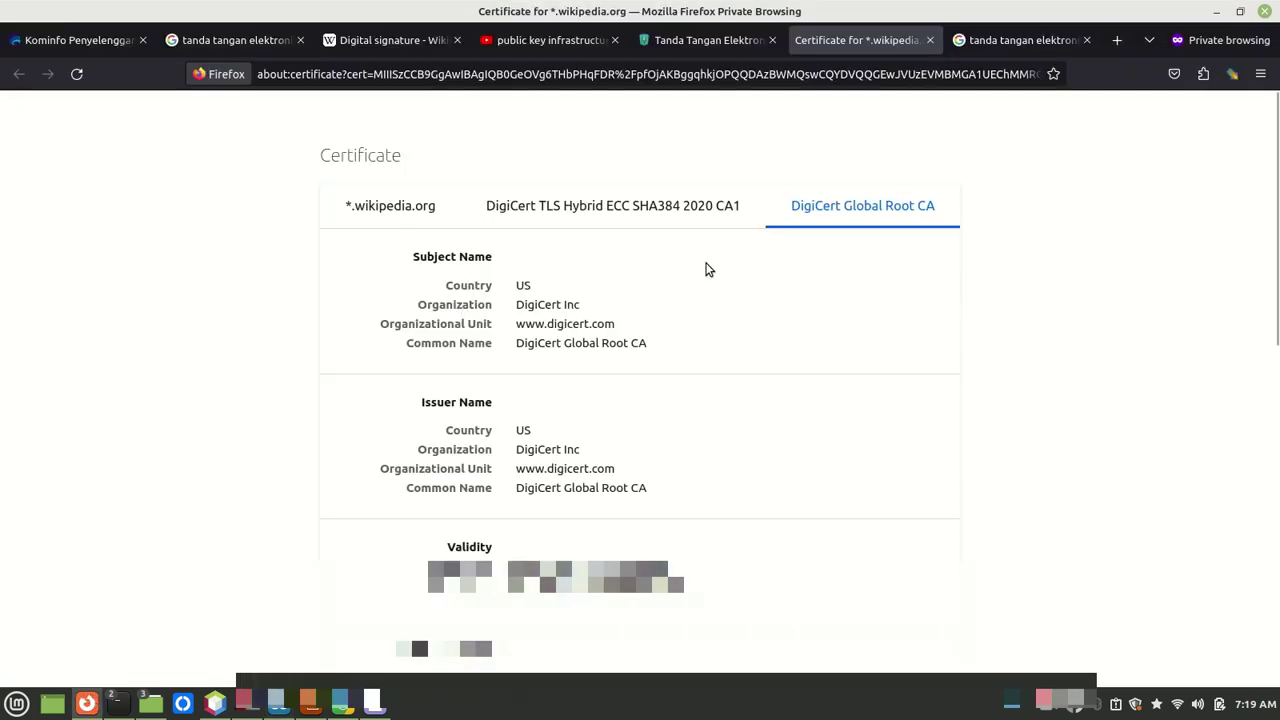
left_click(712, 40)
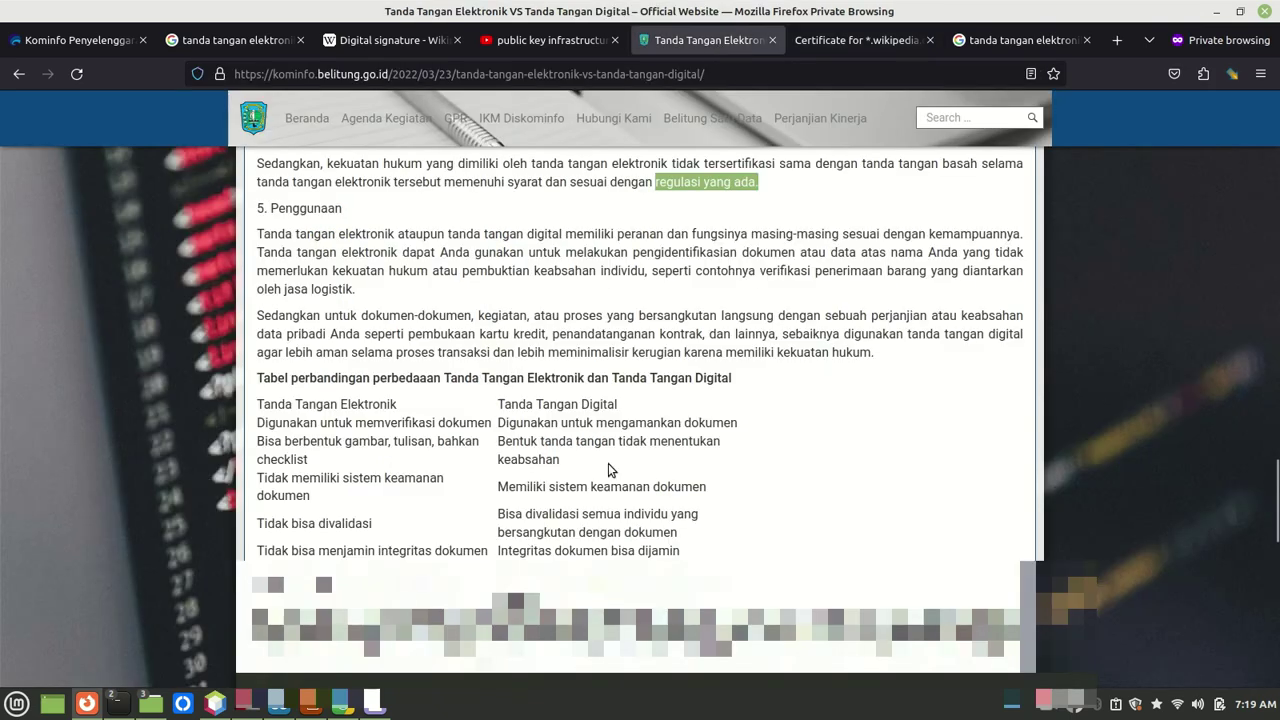
scroll(685, 341, "up", 3)
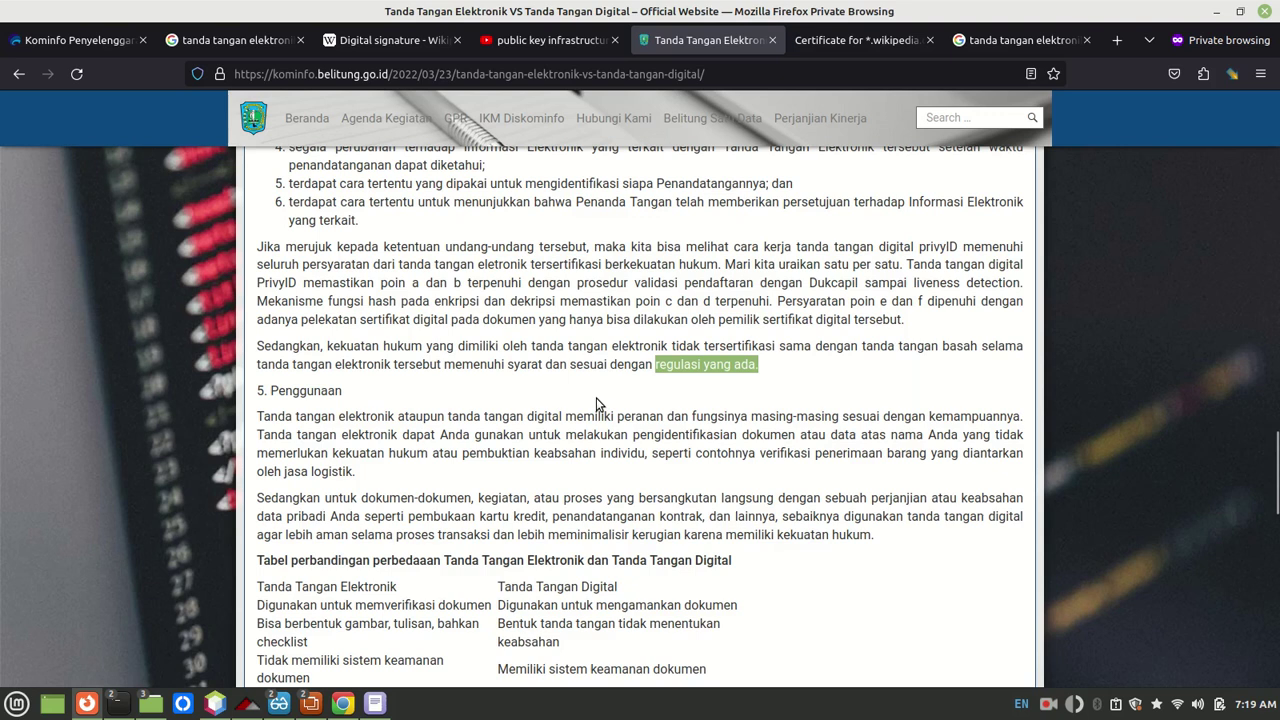
left_click(693, 348)
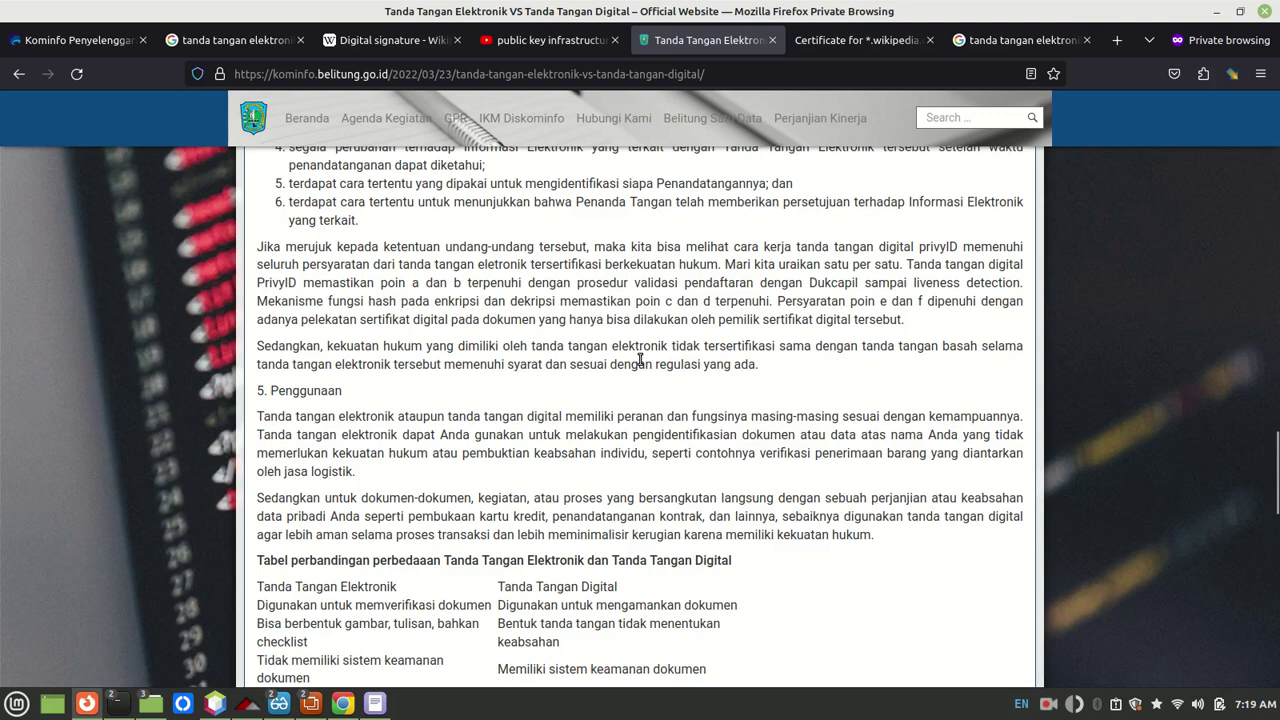
left_click(984, 42)
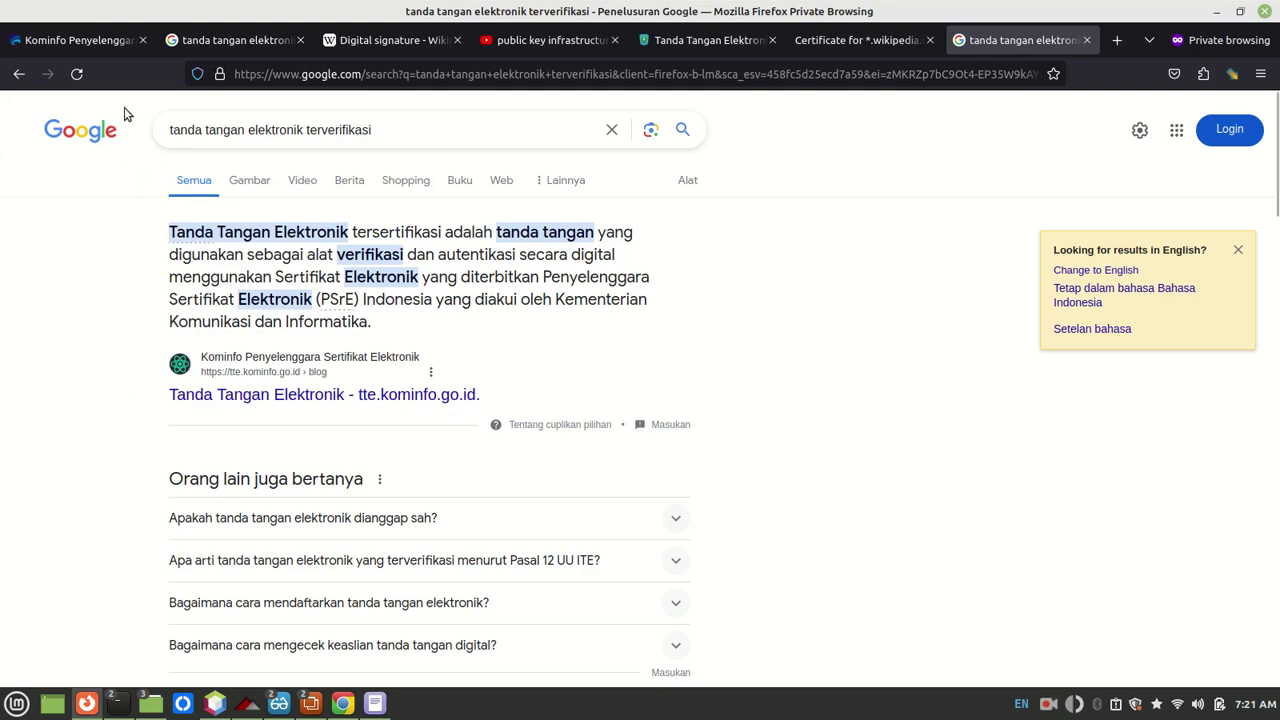
Step: Open the tte.kominfo.go.id/verifyPDF tab, check Okular's valid signature status, then return to the upload page
left_click(85, 42)
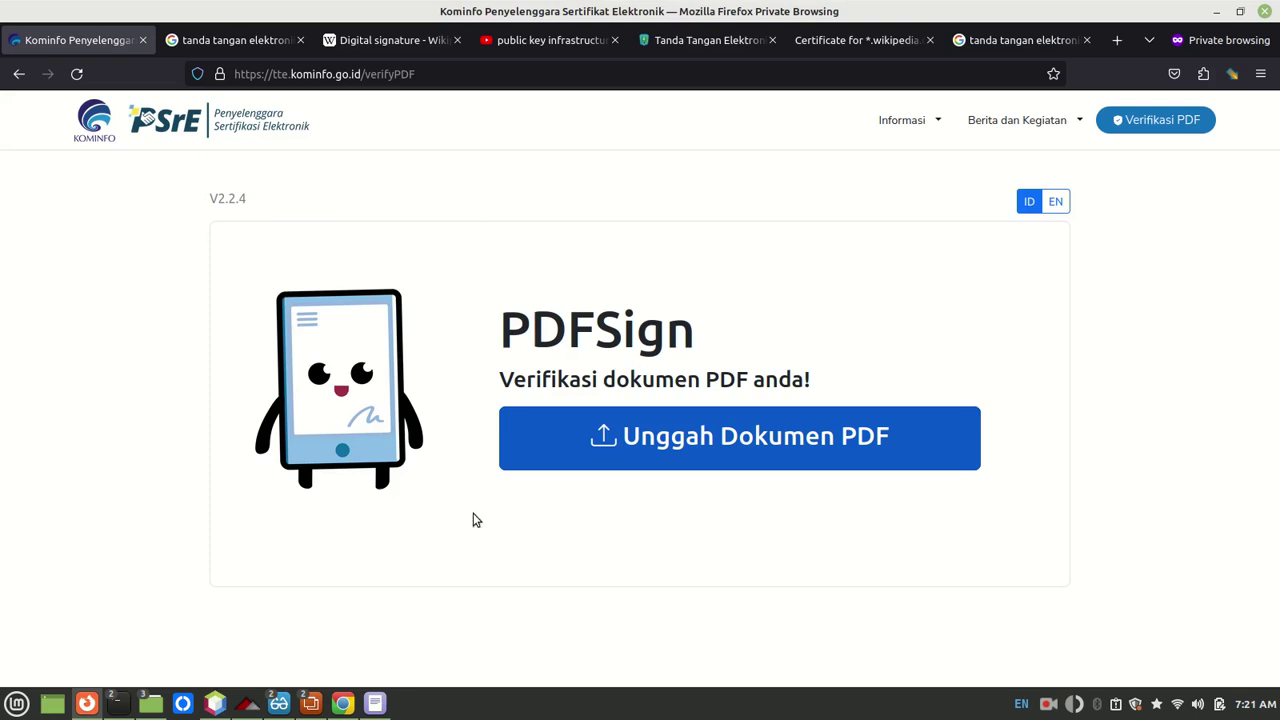
mouse_move(279, 703)
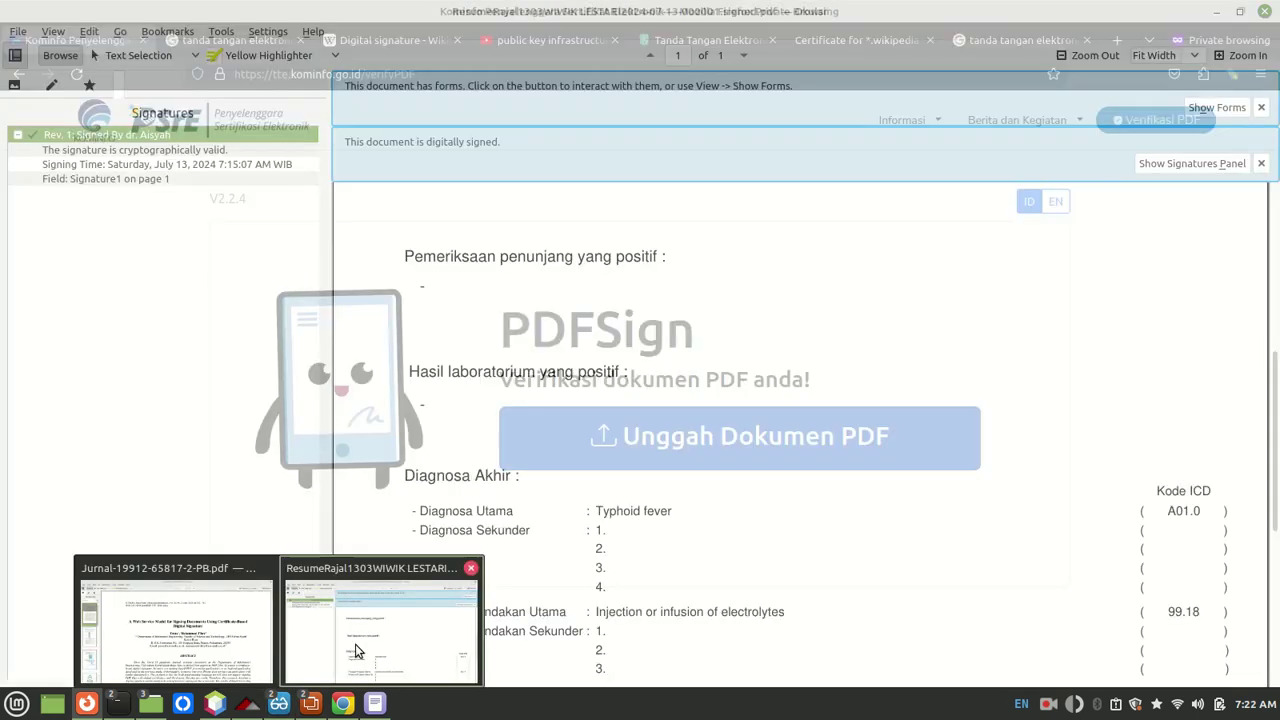
left_click(355, 647)
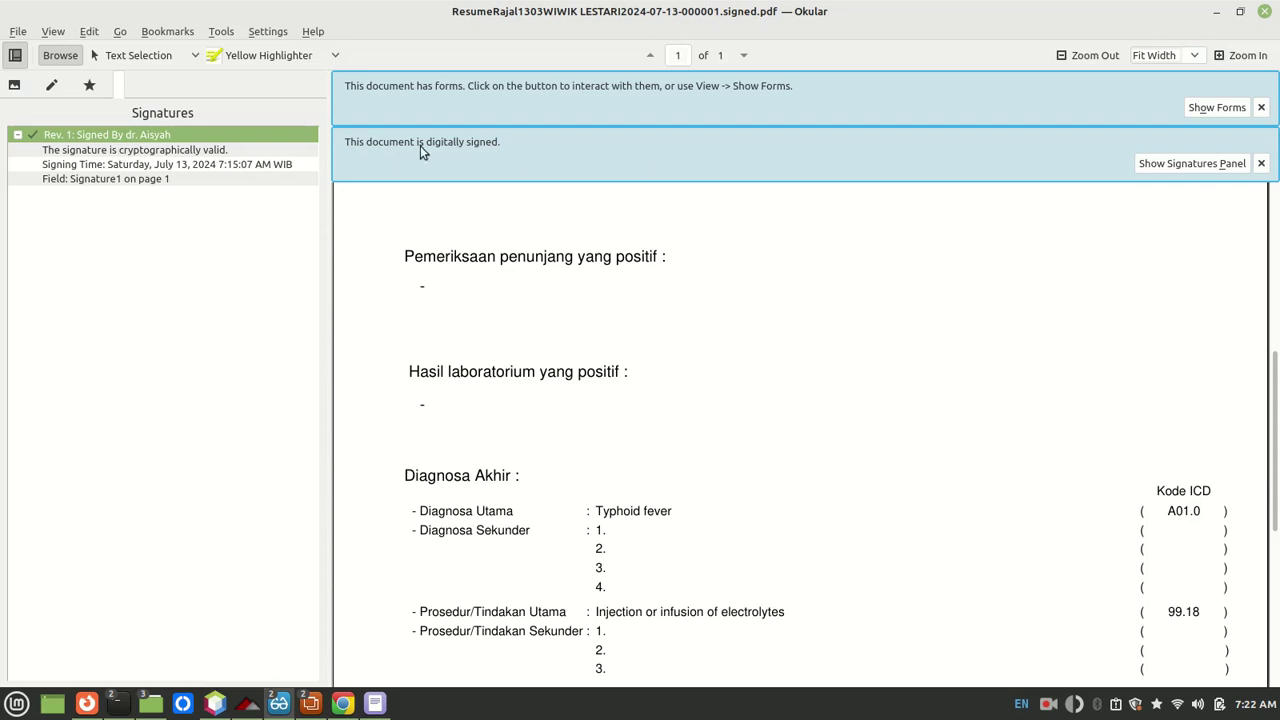
left_click(187, 155)
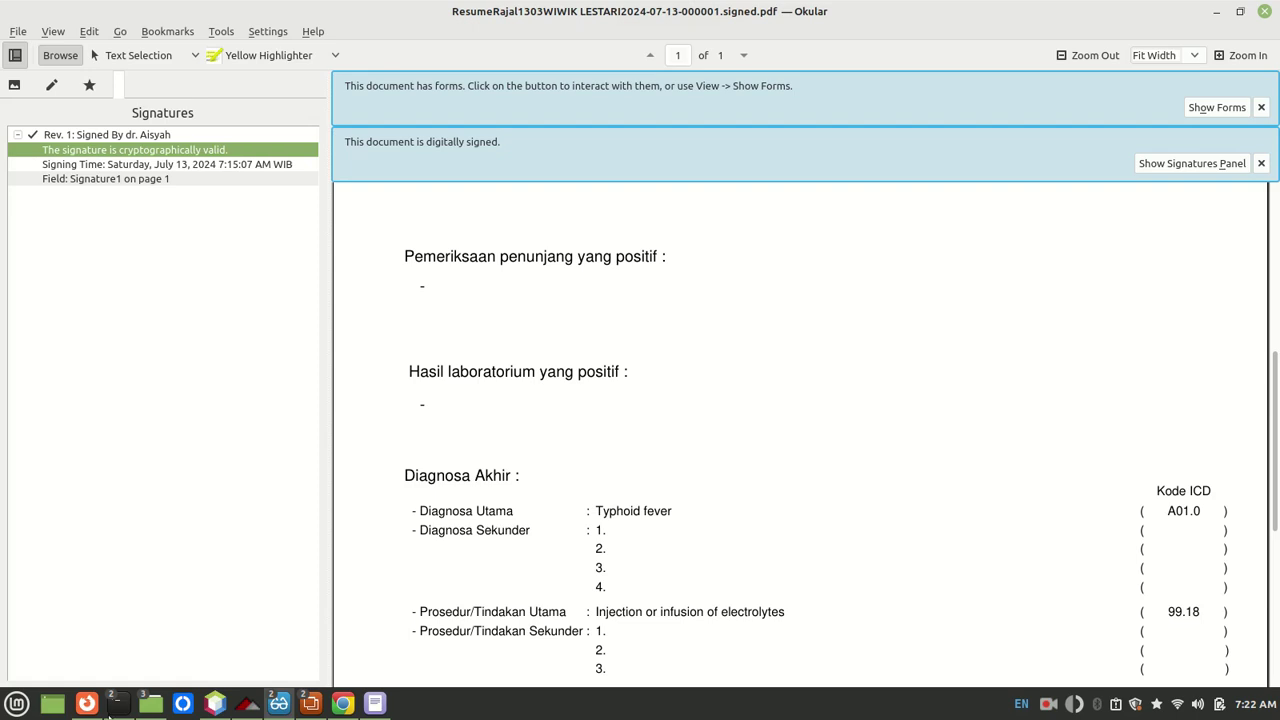
mouse_move(90, 700)
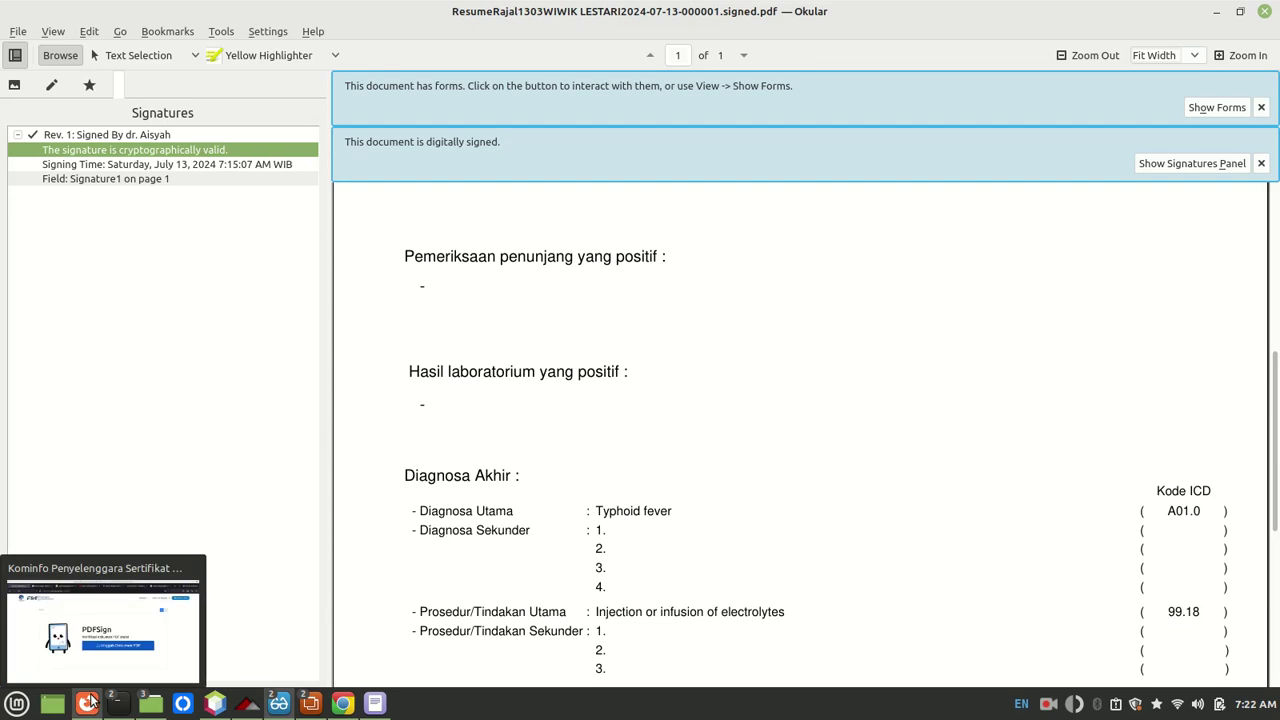
left_click(89, 701)
Step: Upload the signed ResumeRajal PDF from the POC-TTE folder to PSrE PDFSign and read the verification result
mouse_move(151, 706)
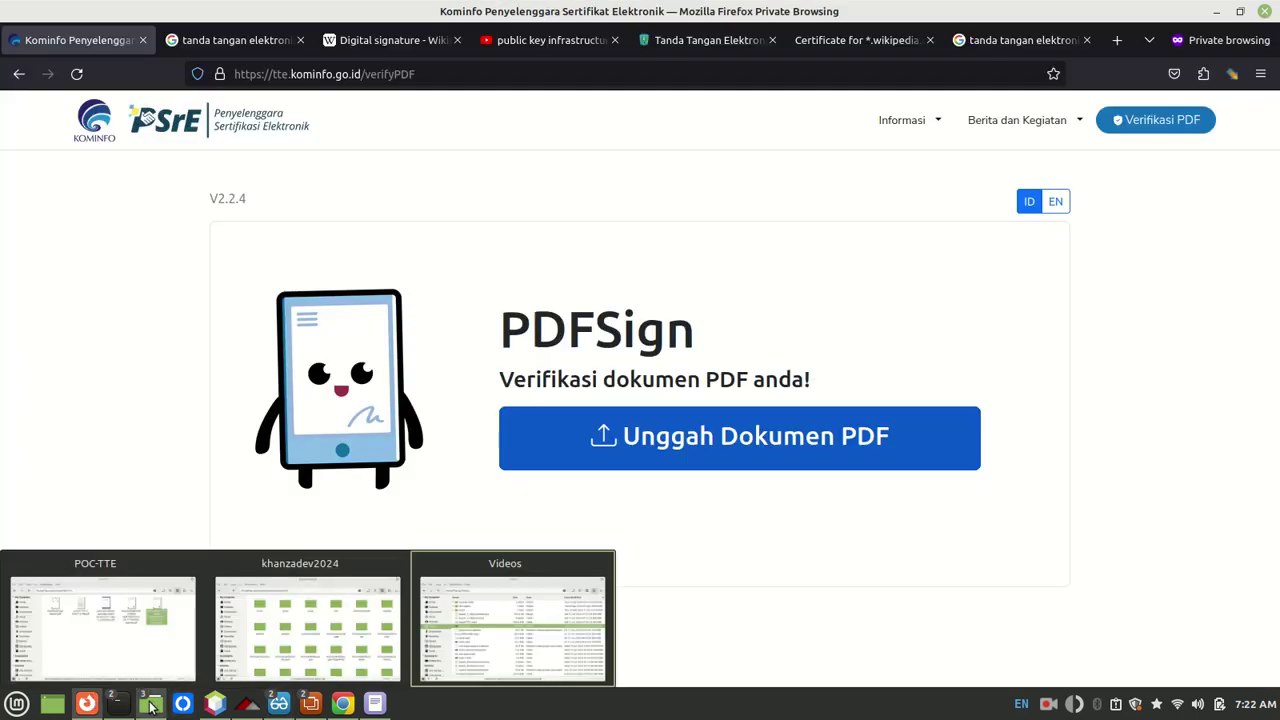
left_click(150, 642)
left_click_drag(368, 92, 204, 132)
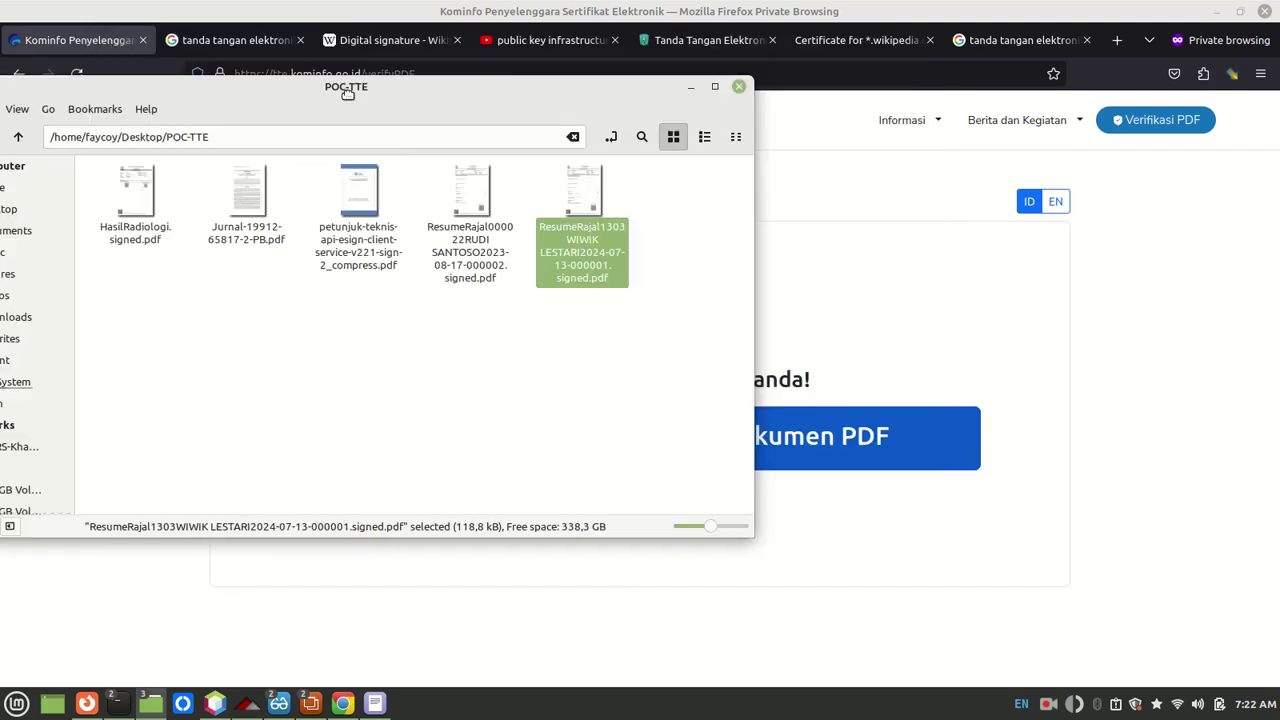
left_click_drag(591, 240, 822, 424)
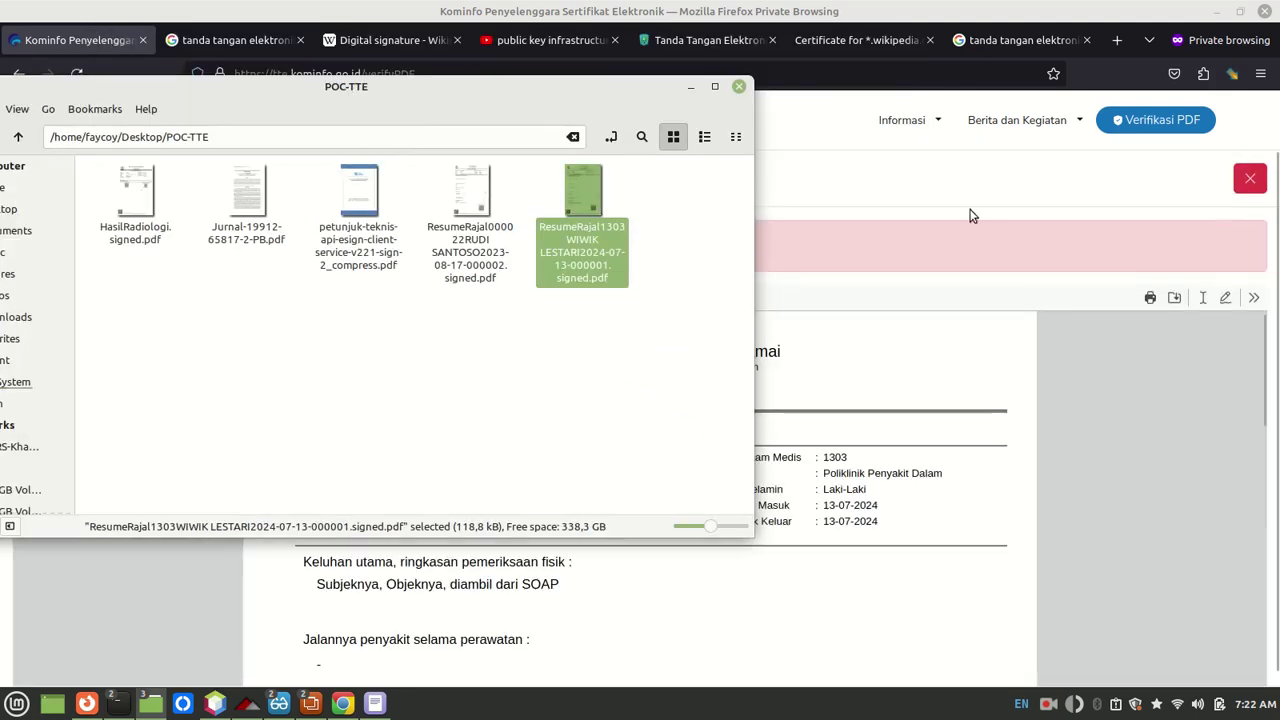
left_click(949, 180)
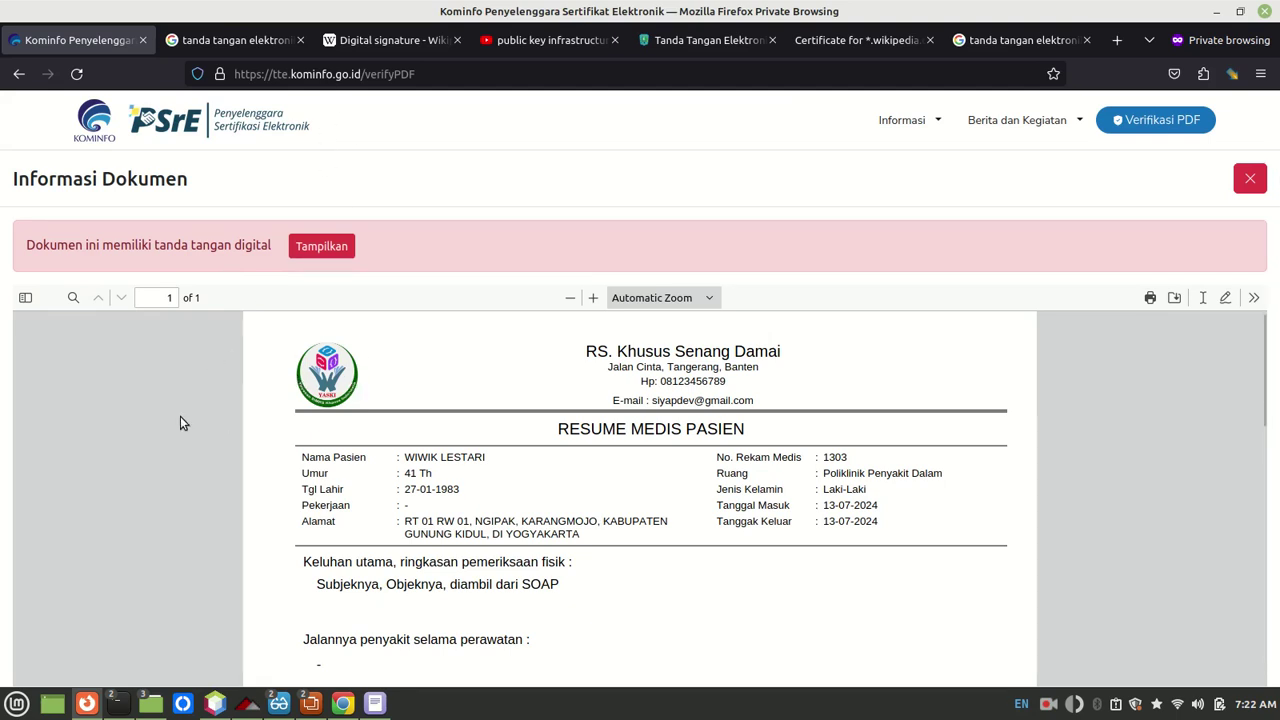
scroll(180, 423, "down", 2)
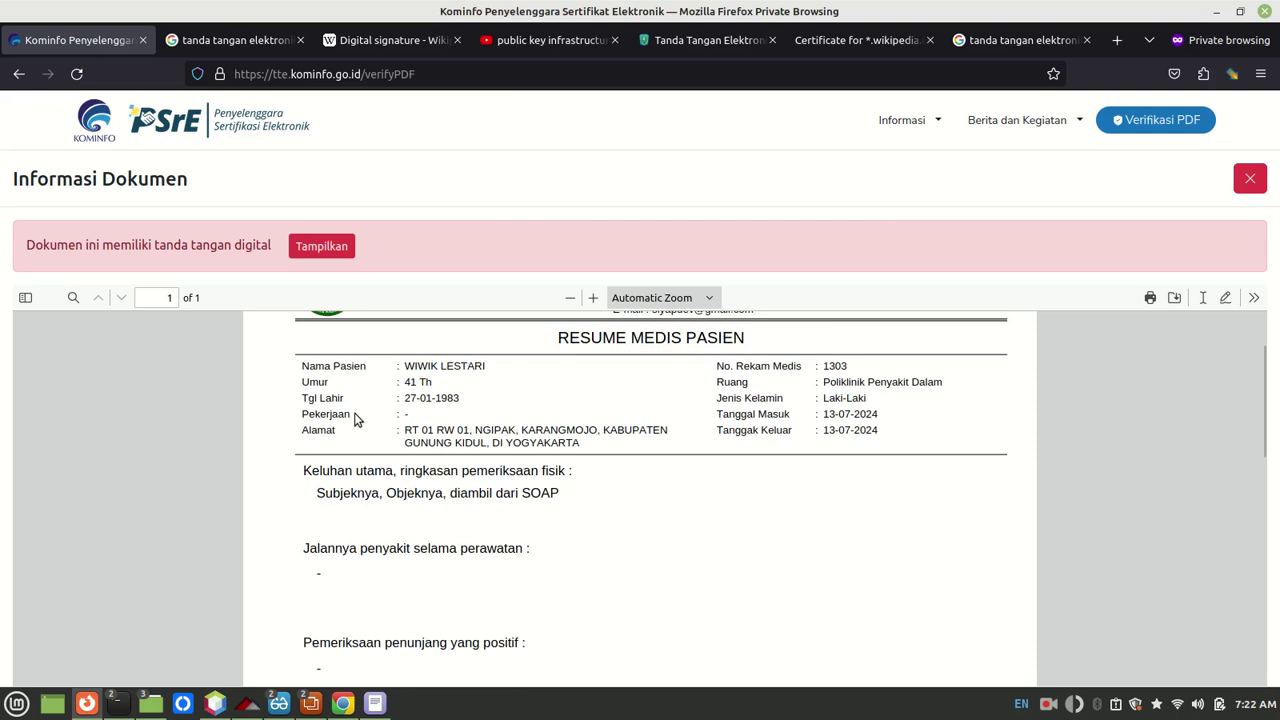
scroll(1154, 418, "down", 5)
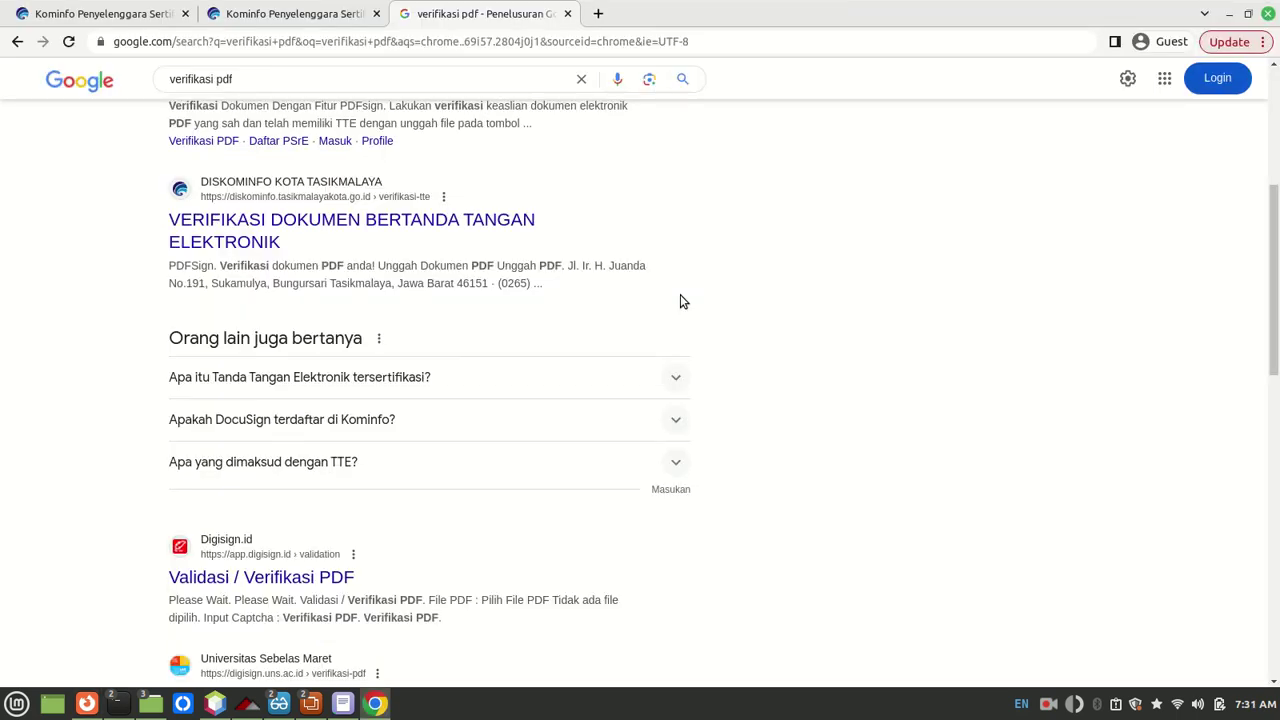
Step: Load the signed resume into Digisign's Validasi PDF page, fill in the captcha and submit it
scroll(680, 300, "down", 2)
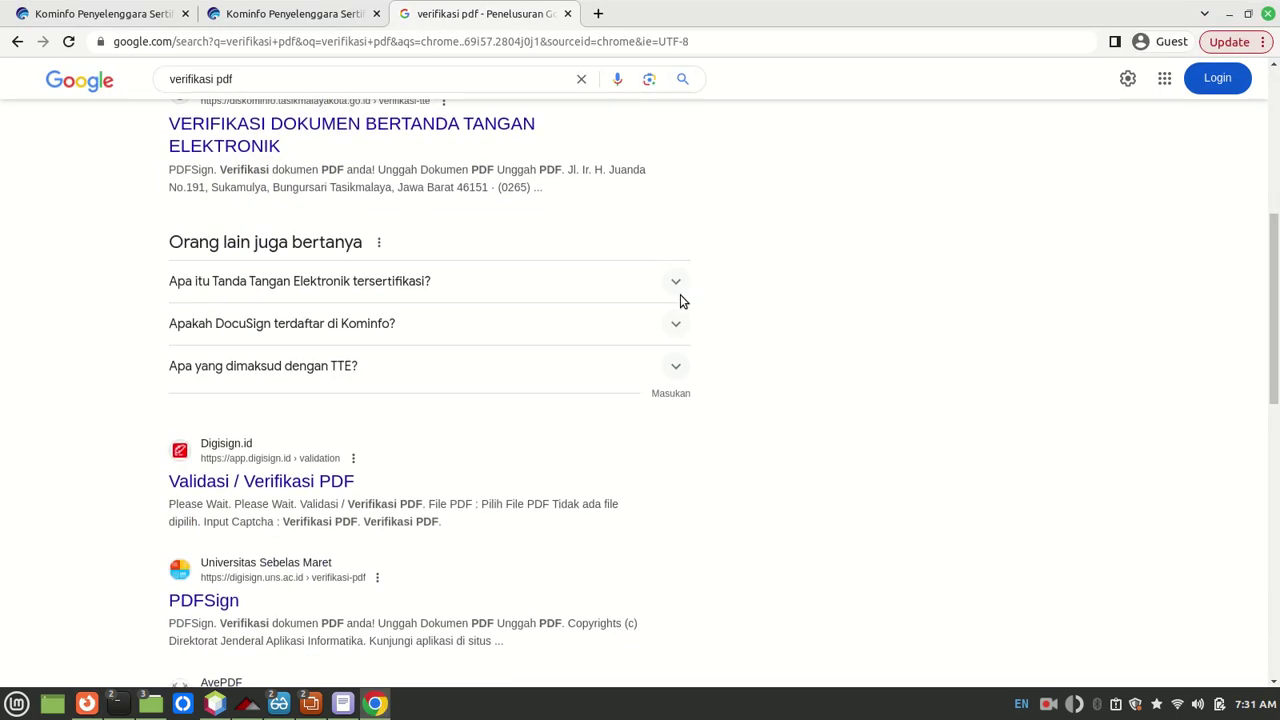
left_click(297, 484)
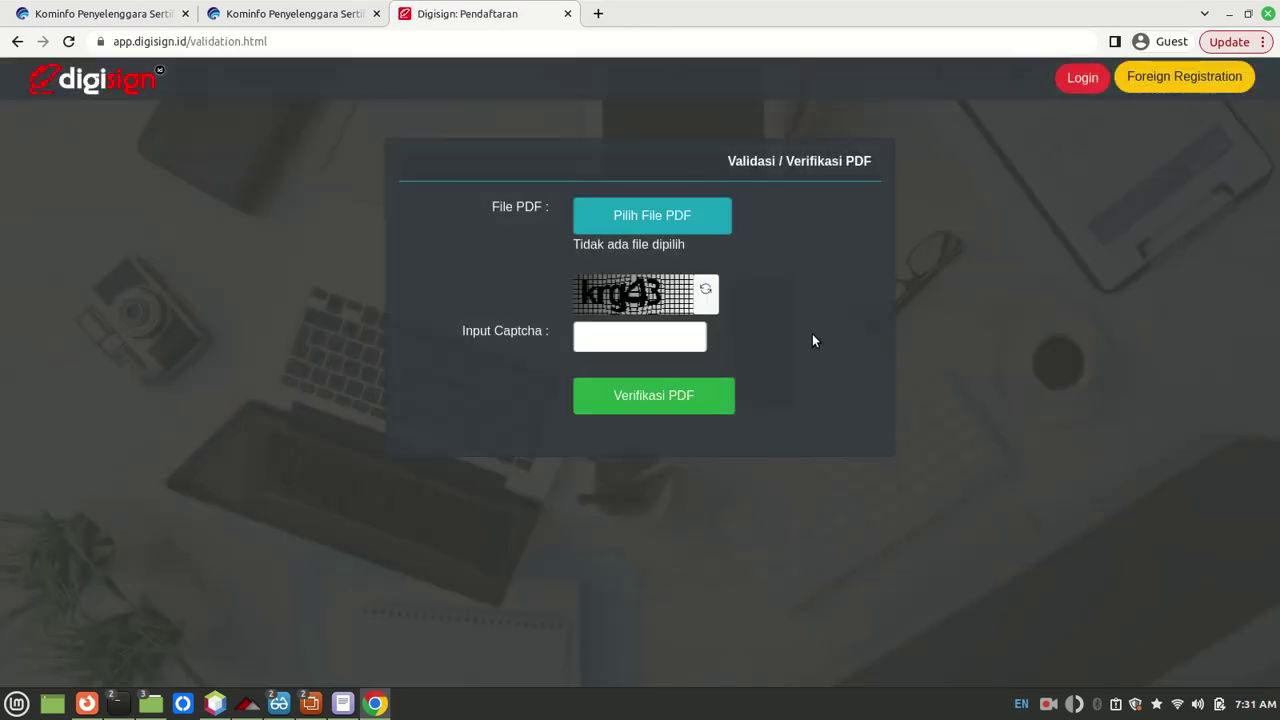
left_click(684, 214)
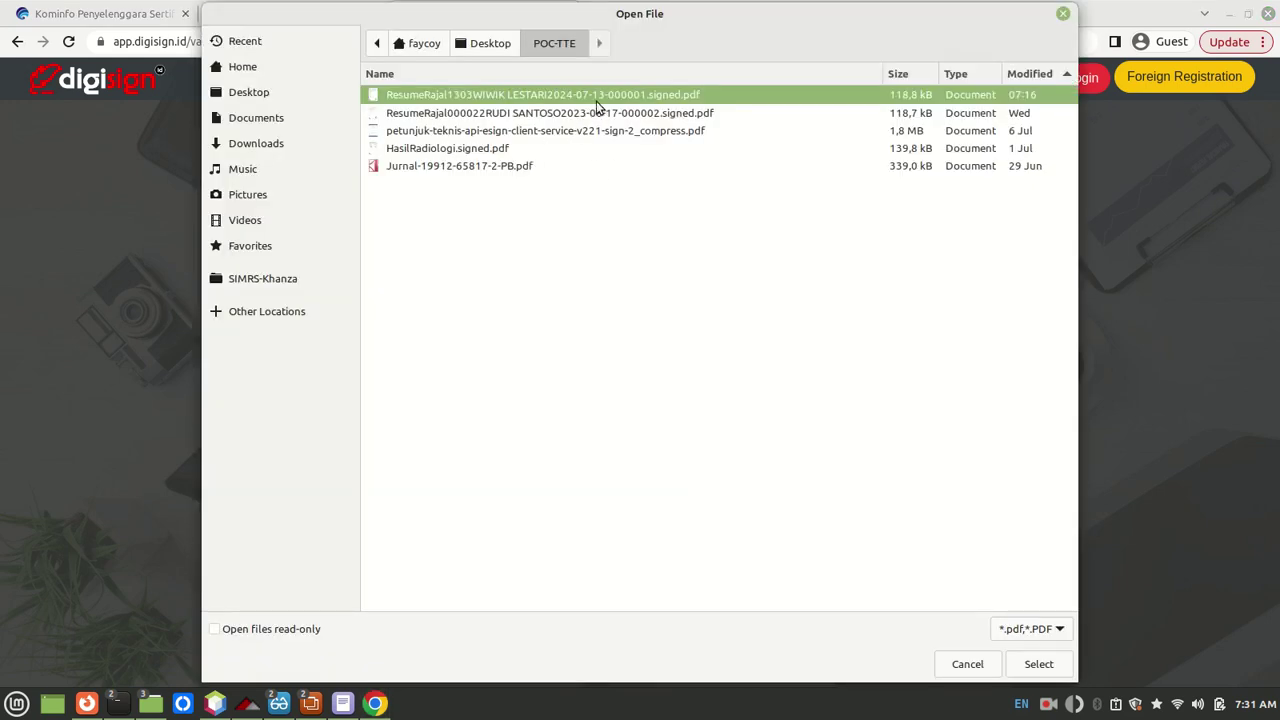
left_click(1045, 664)
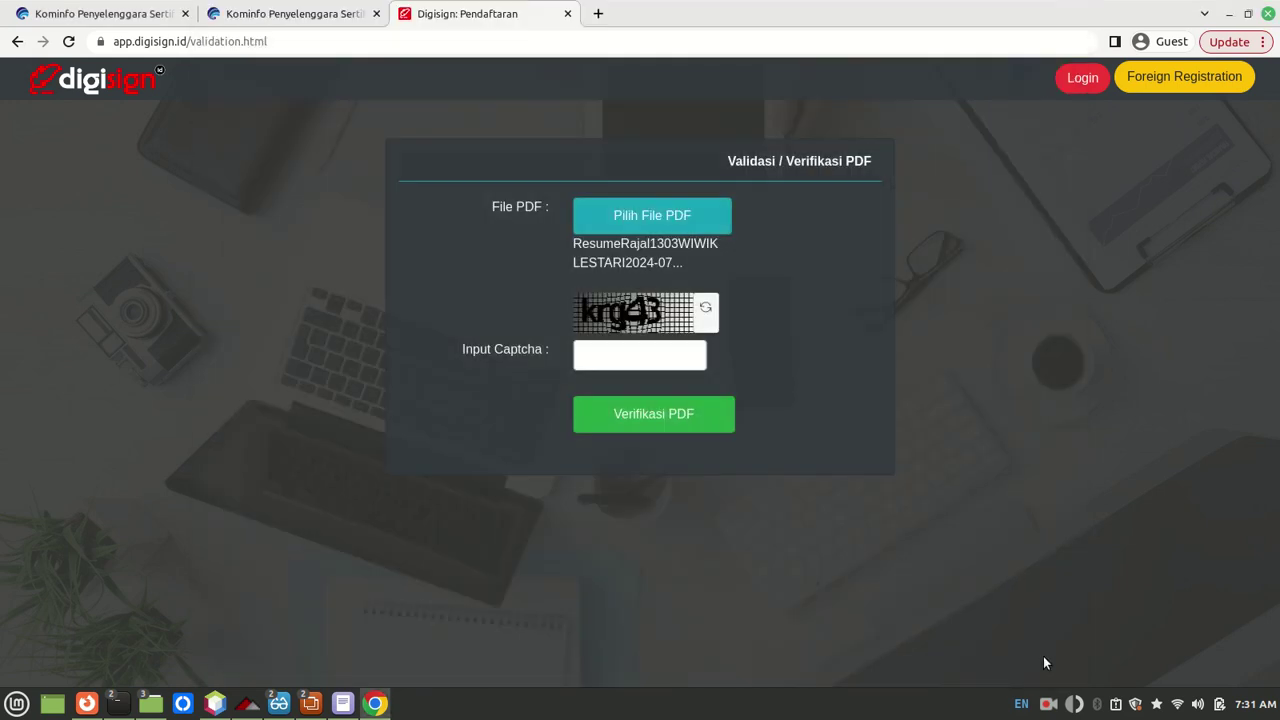
left_click(657, 362)
type("krg43")
left_click(662, 428)
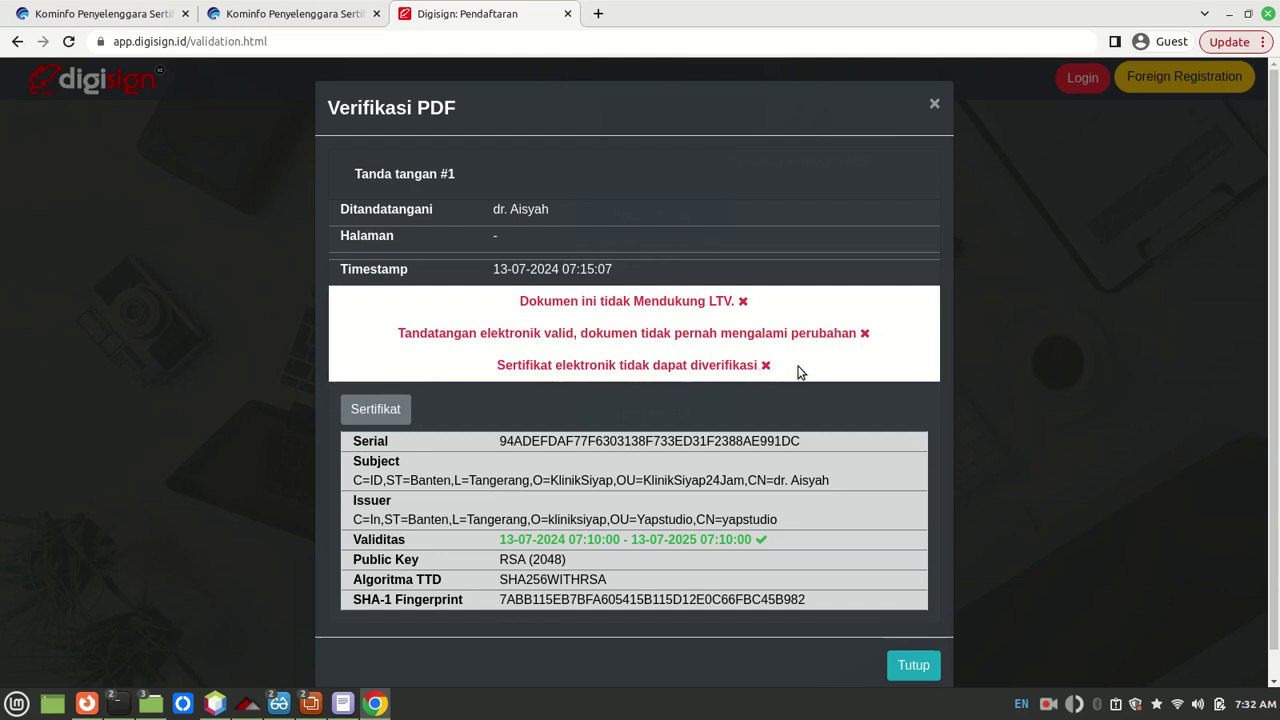
scroll(771, 412, "down", 1)
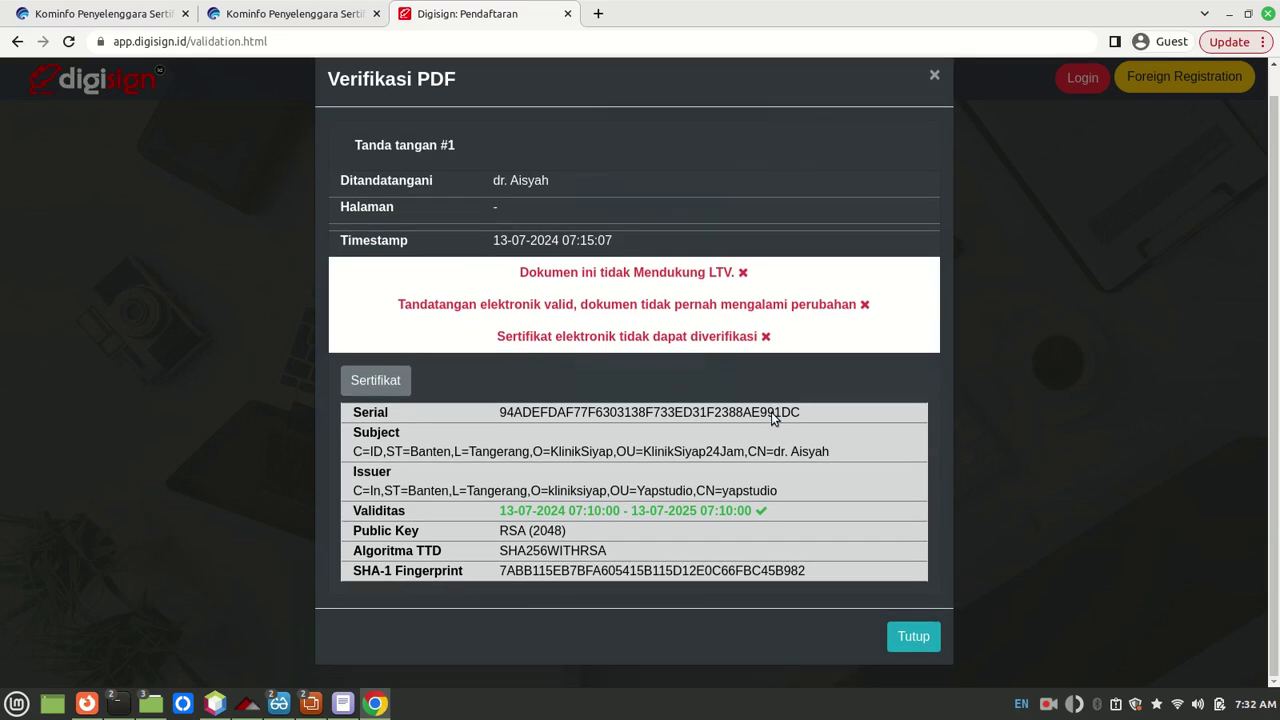
scroll(771, 416, "up", 1)
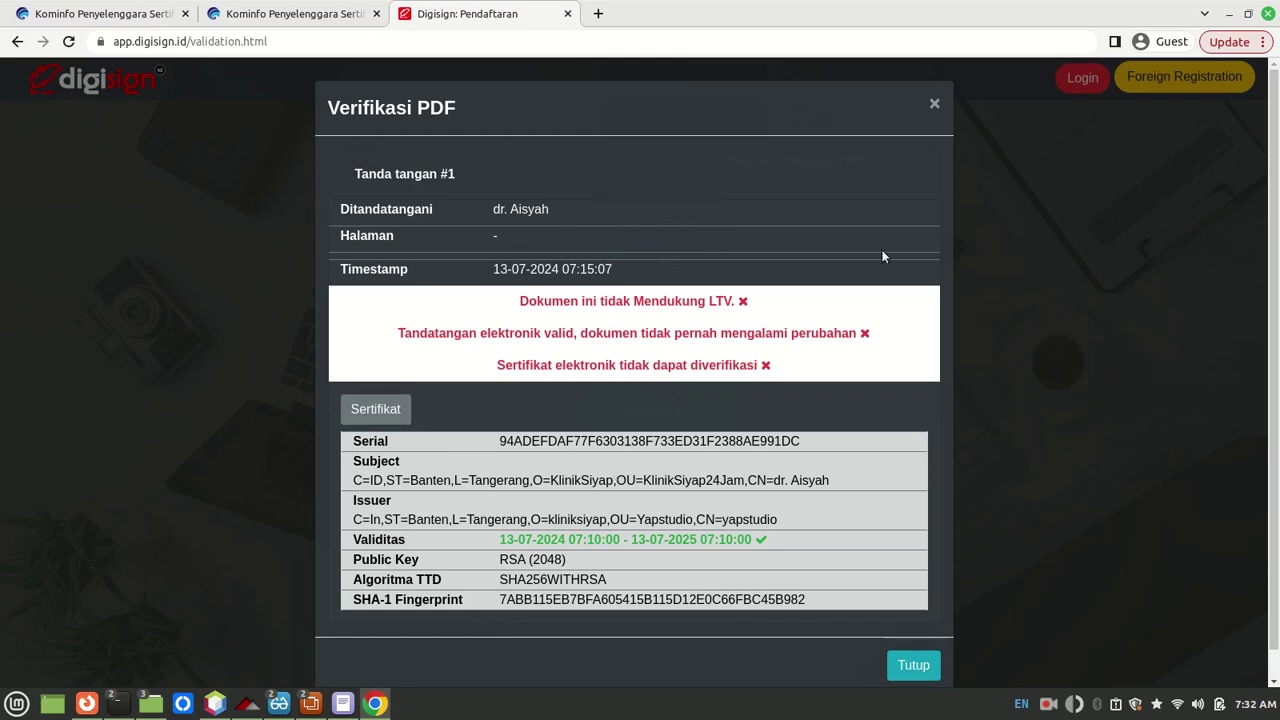
left_click(934, 106)
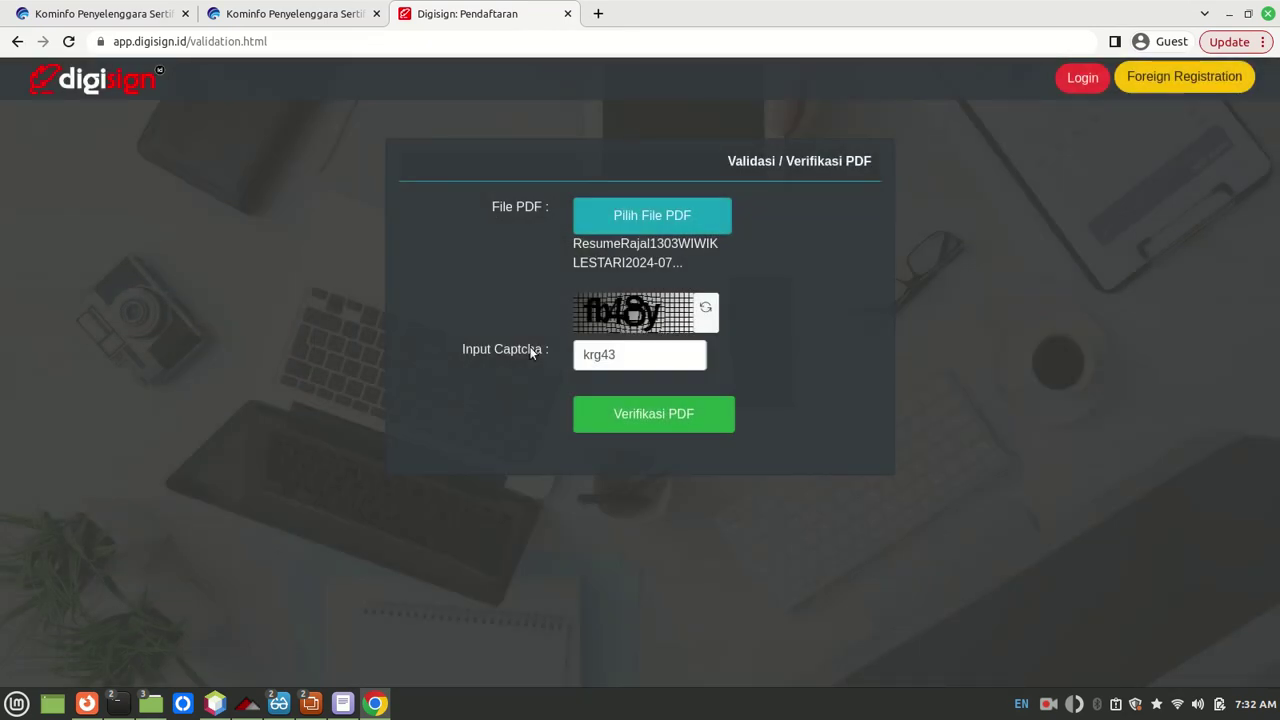
mouse_move(279, 703)
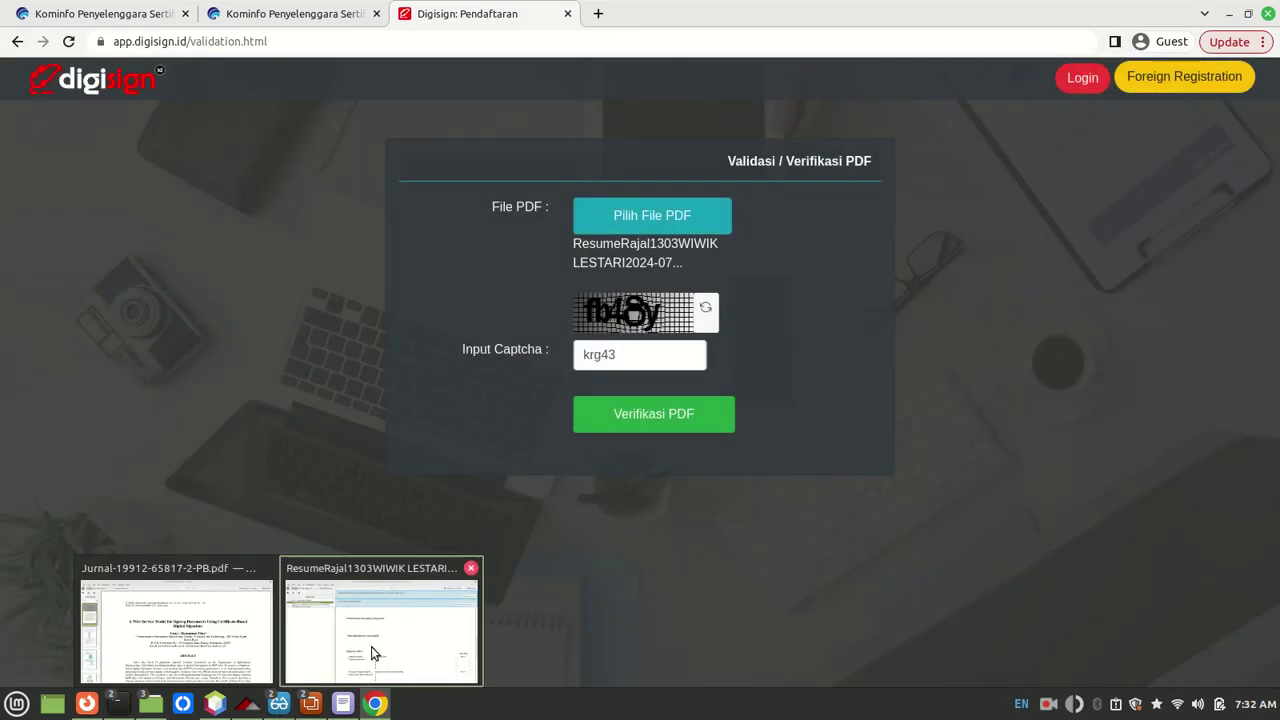
Step: Bring the Okular window with the signed resume forward and look through its Edit and page context menus
left_click(371, 650)
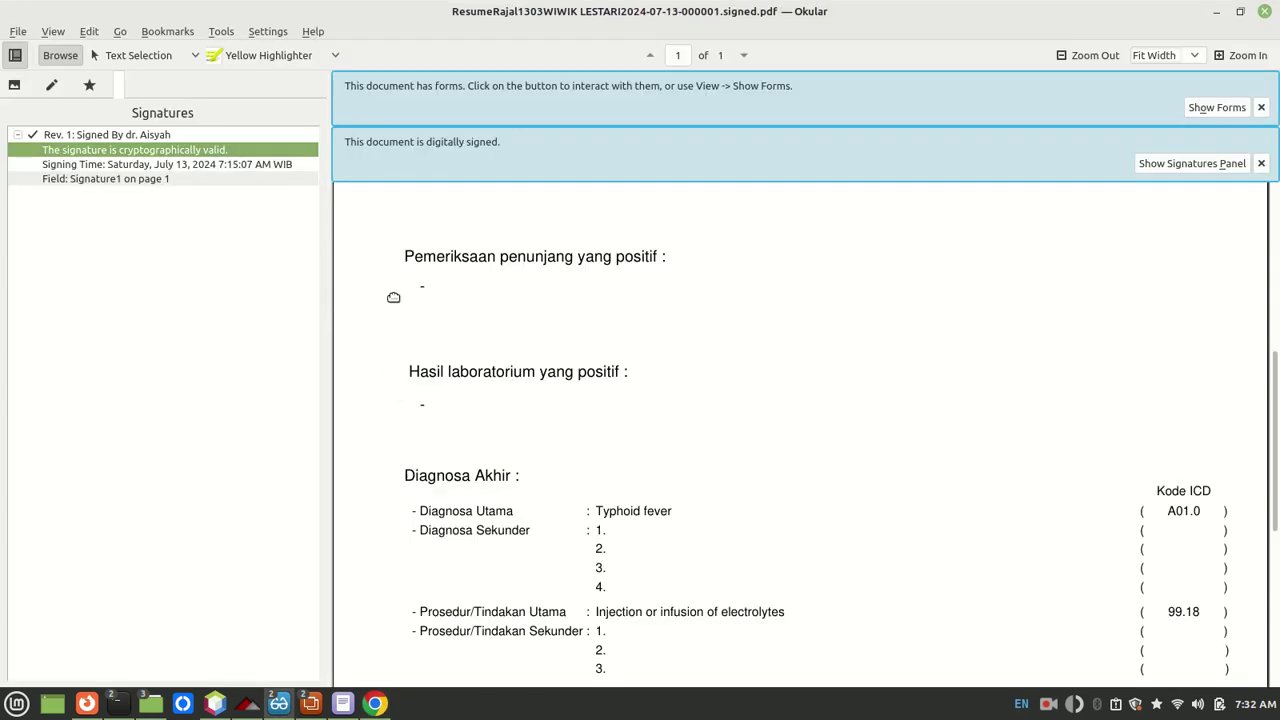
left_click(89, 31)
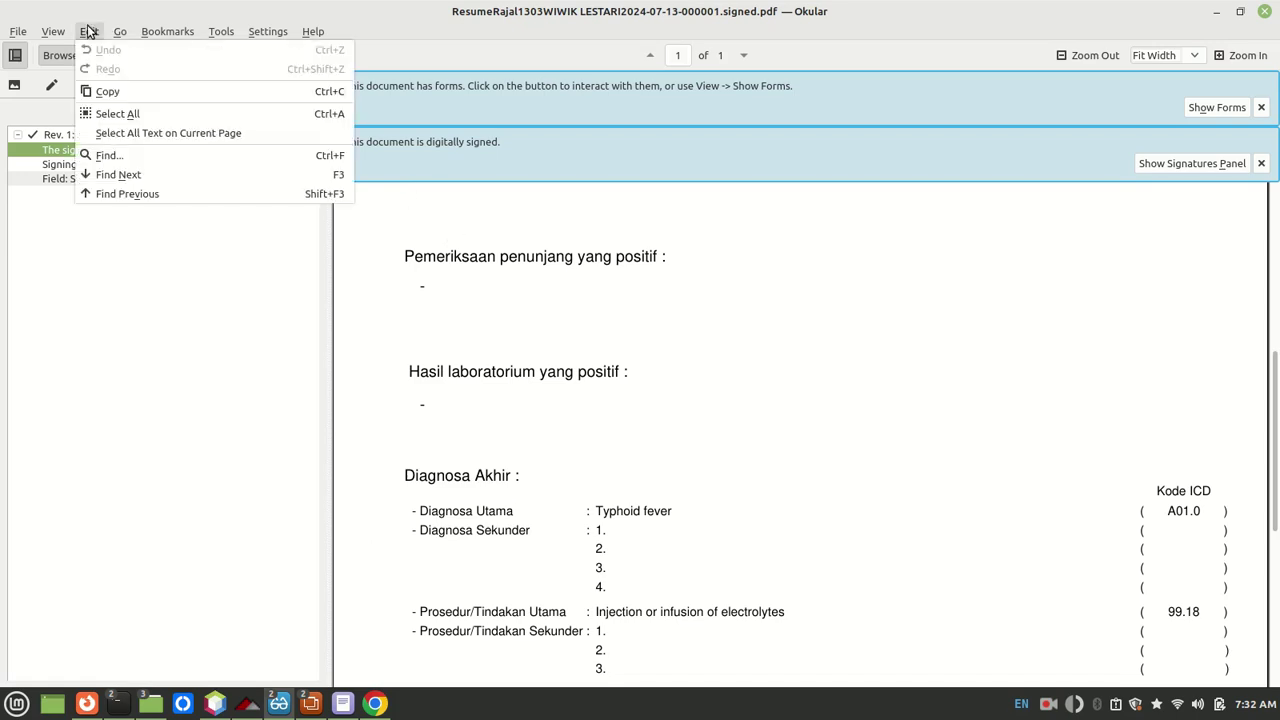
left_click(533, 288)
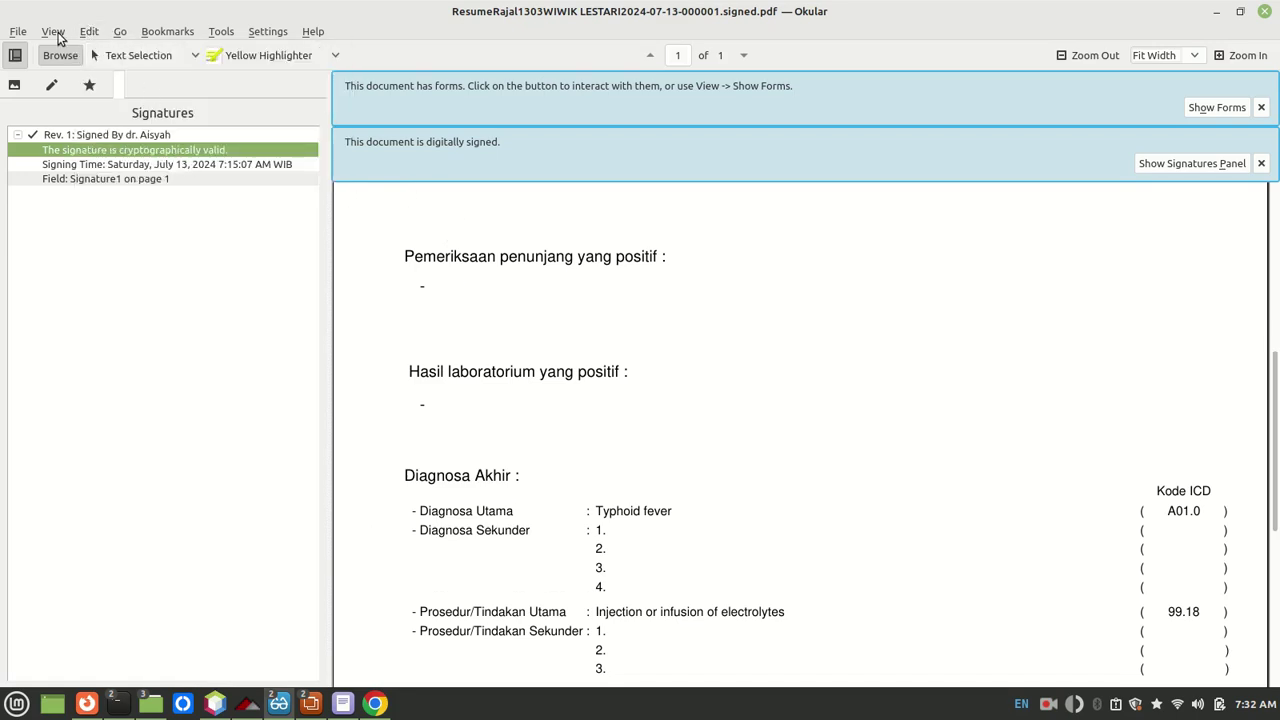
left_click(89, 31)
left_click(140, 349)
right_click(437, 271)
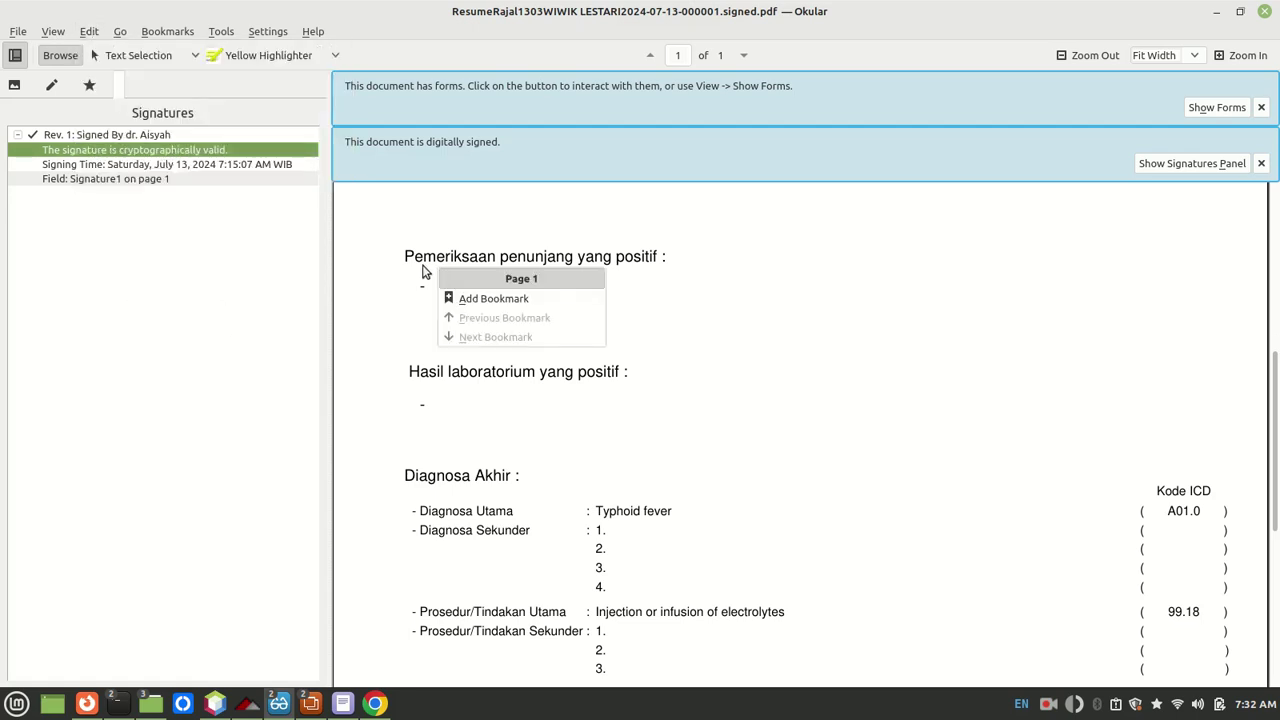
left_click(386, 254)
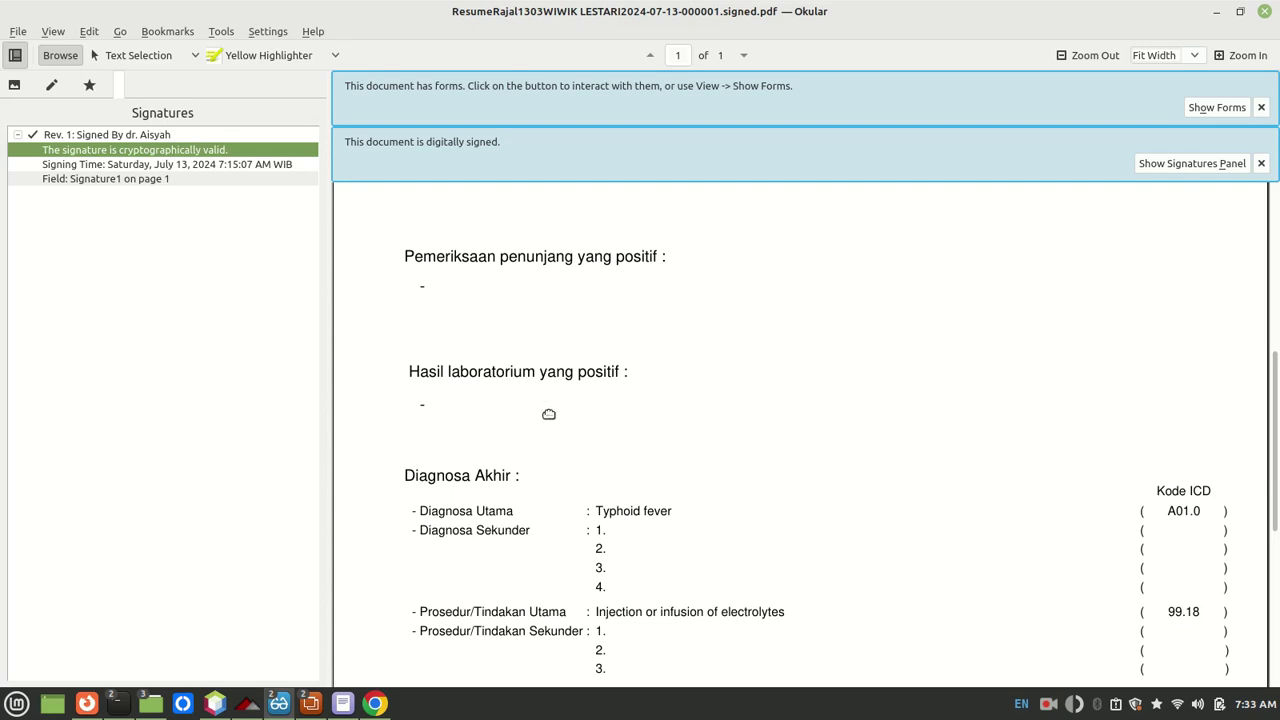
scroll(566, 414, "down", 2)
scroll(566, 414, "down", 2)
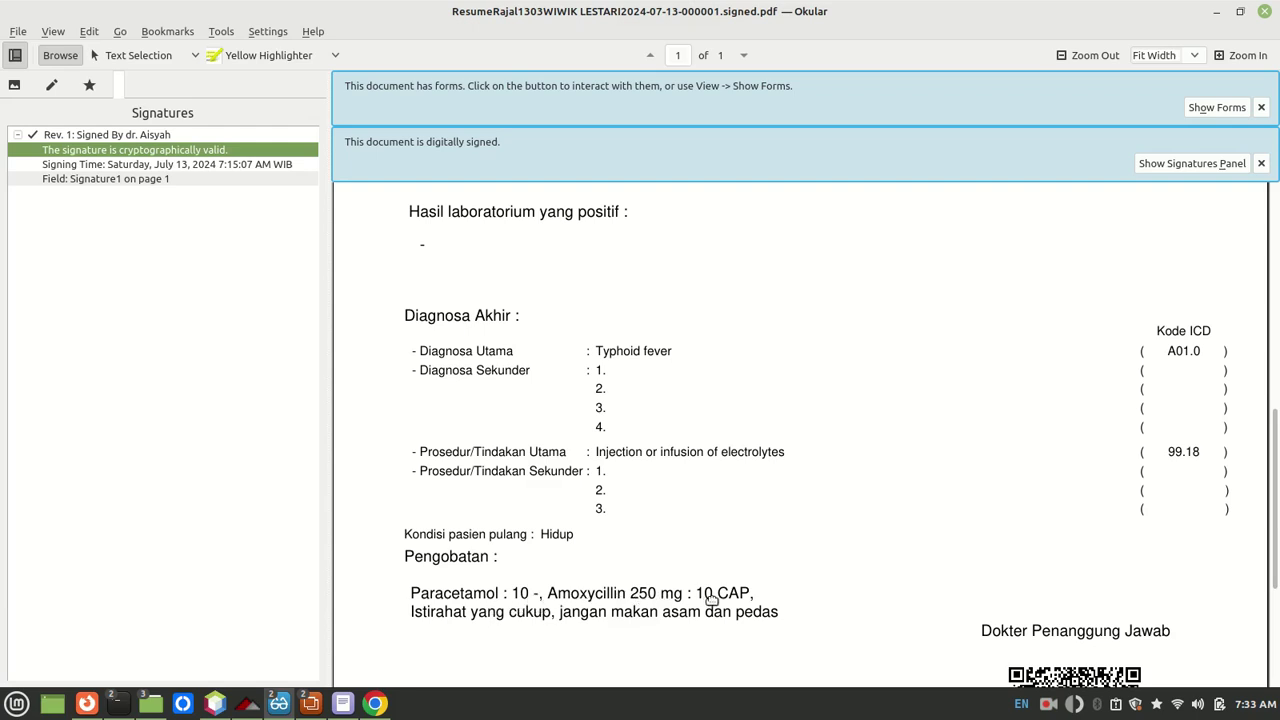
Step: Browse Okular's View, File and Bookmarks menus without choosing any command
left_click(53, 31)
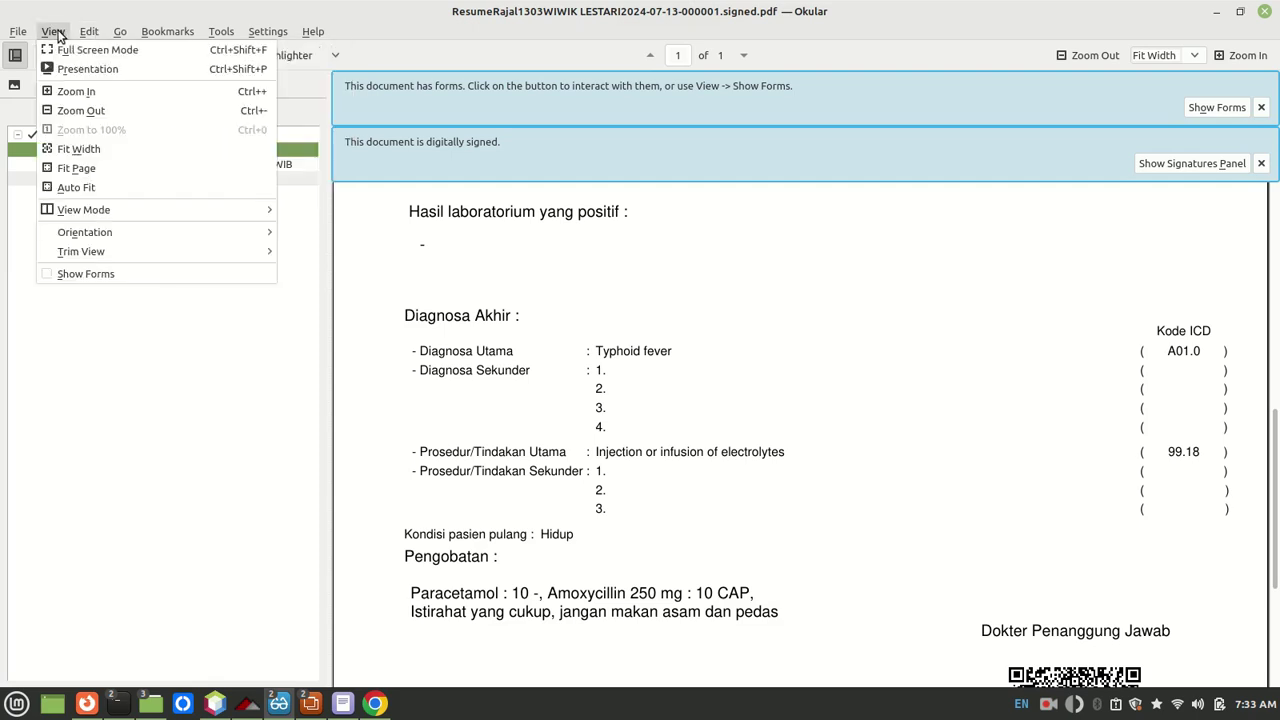
mouse_move(15, 35)
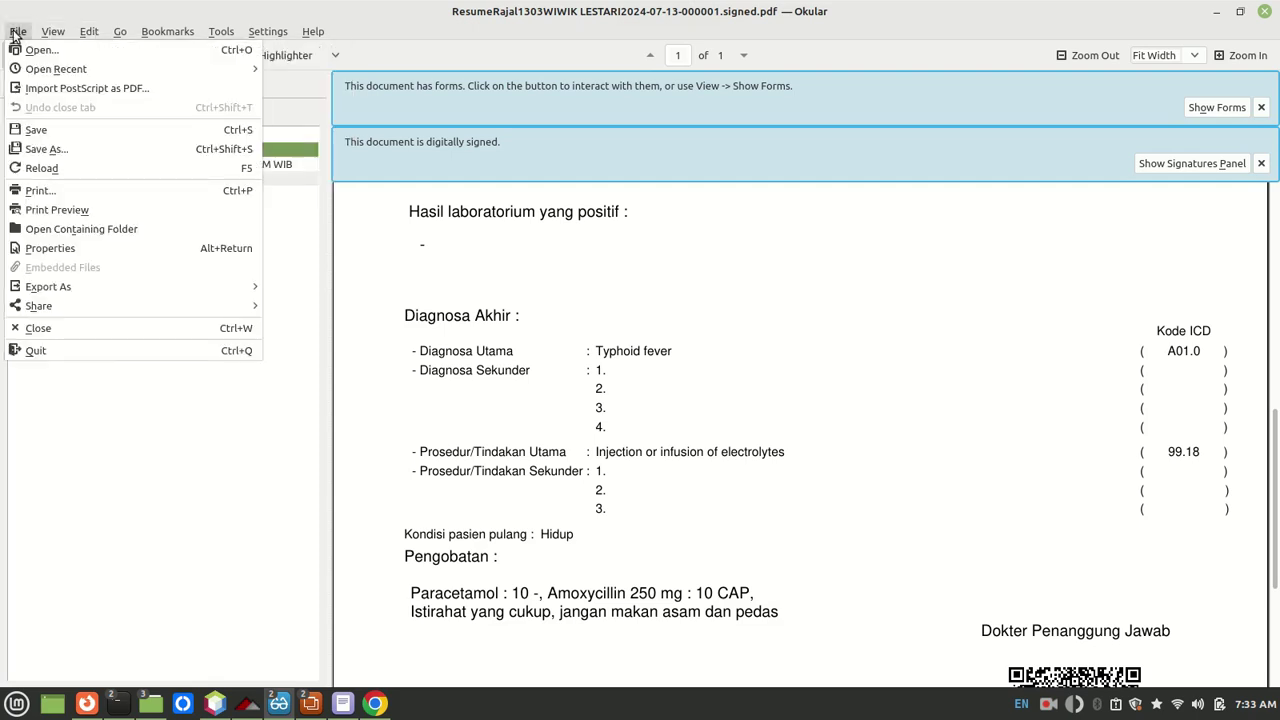
mouse_move(162, 38)
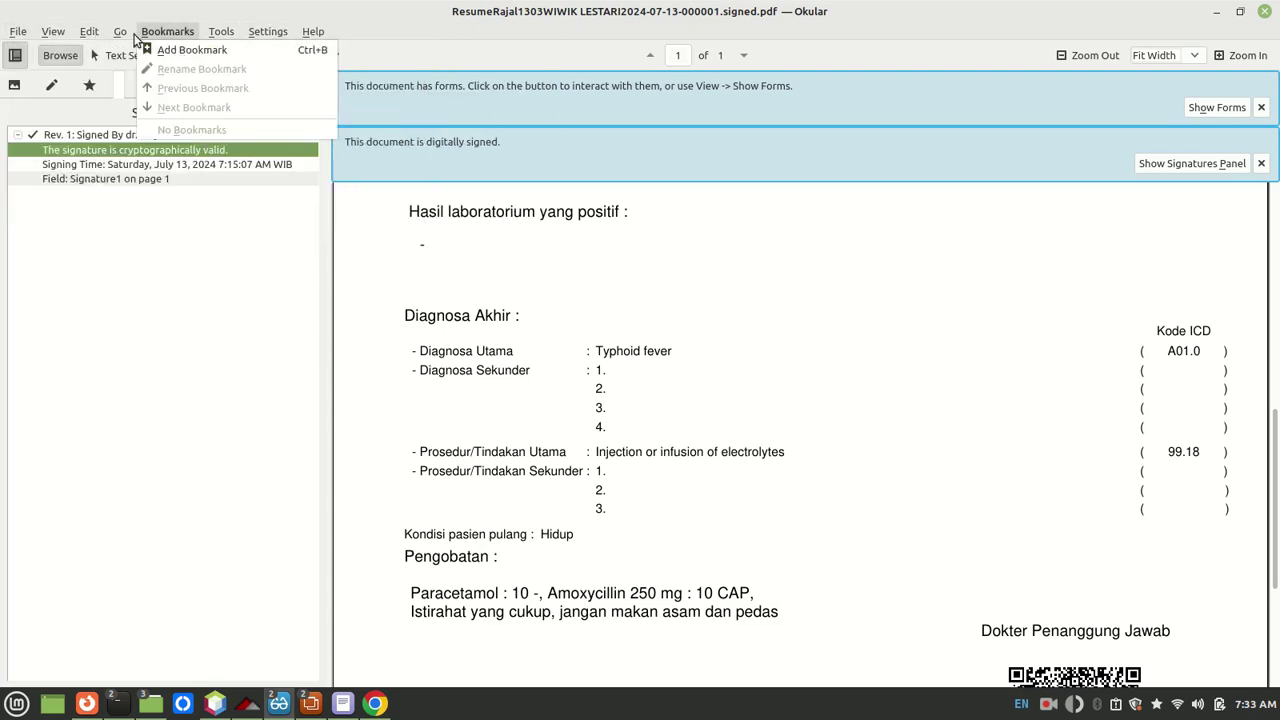
mouse_move(103, 38)
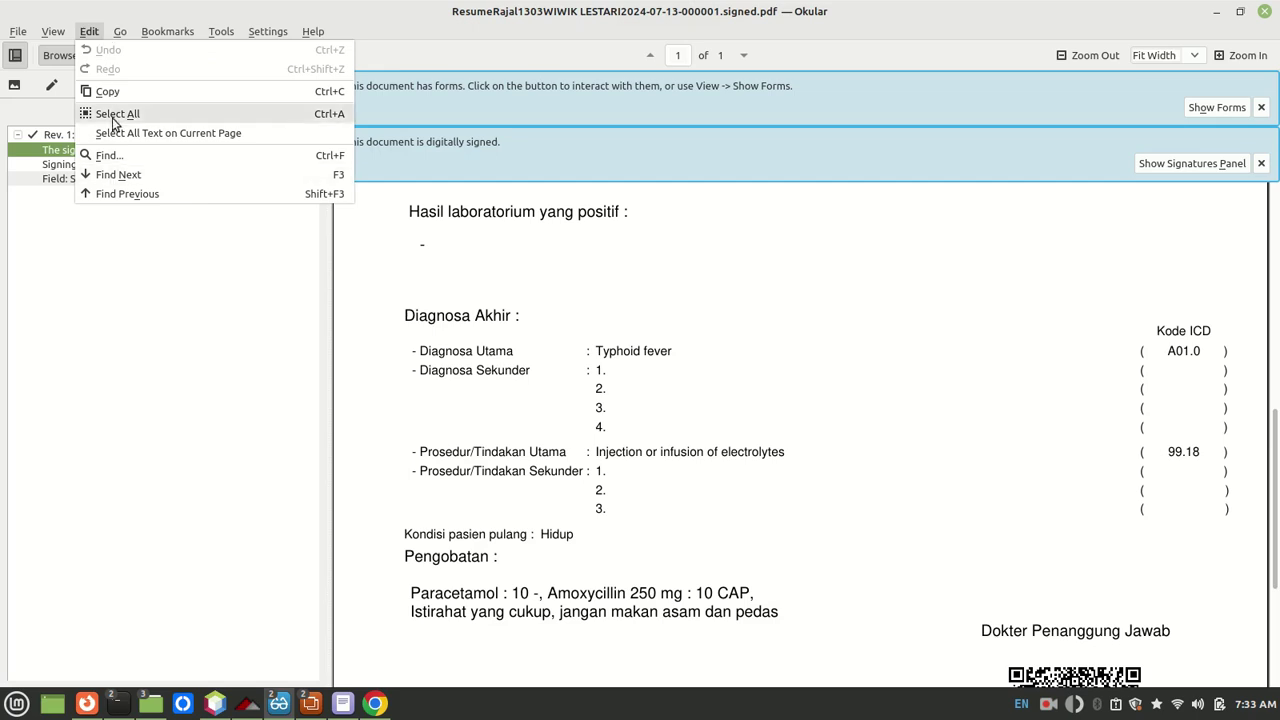
left_click(510, 35)
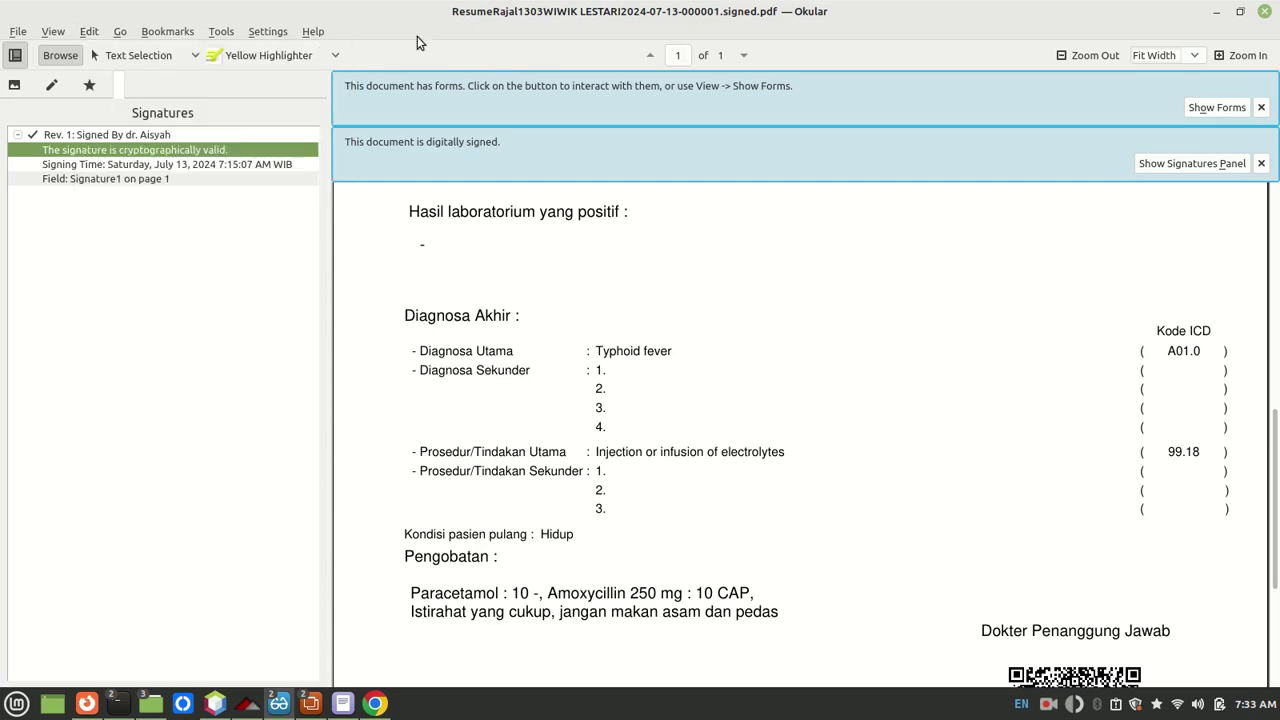
left_click(88, 33)
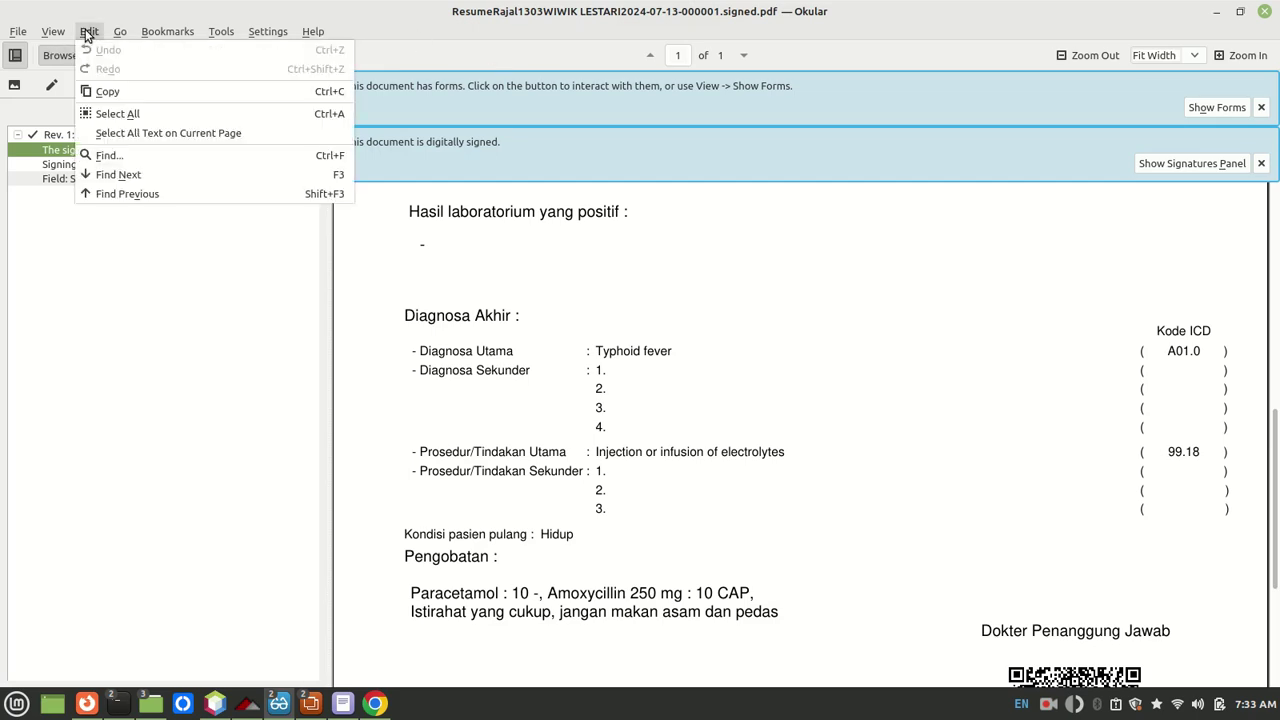
mouse_move(57, 35)
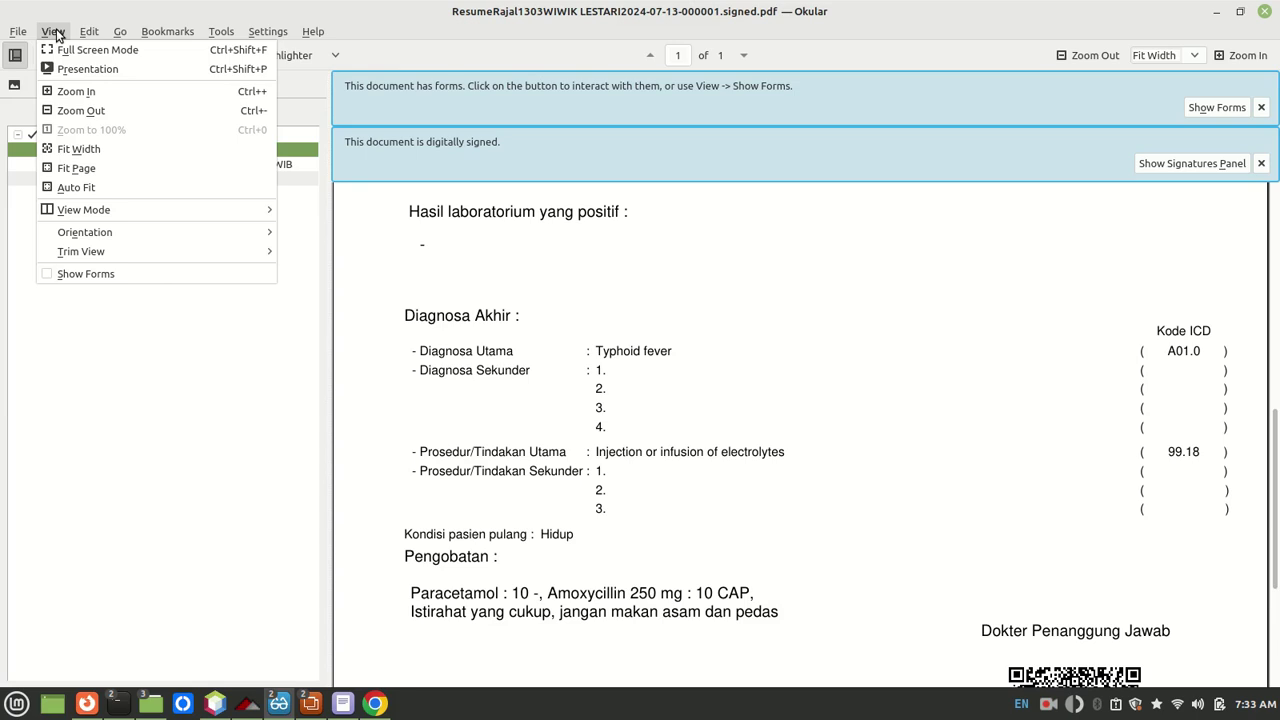
left_click(533, 215)
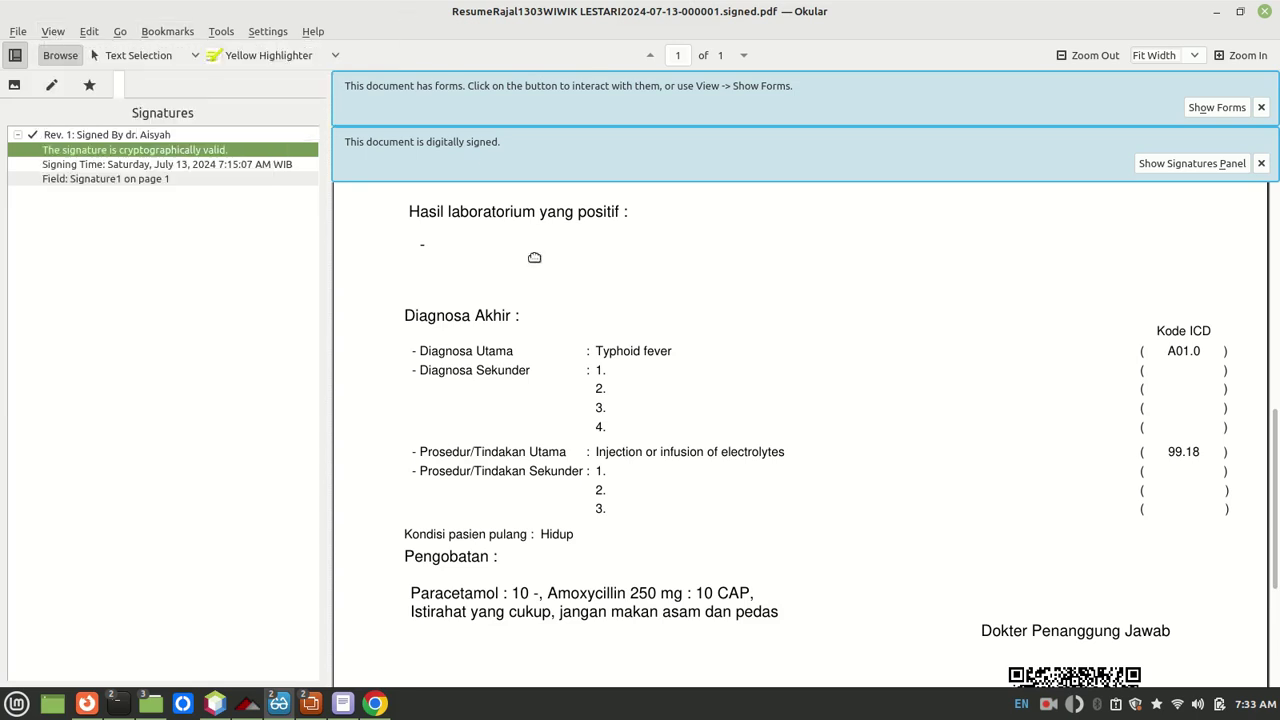
right_click(522, 219)
left_click(501, 233)
Step: Switch to Text Selection and select part of the 'Hasil laboratorium' heading
left_click(141, 57)
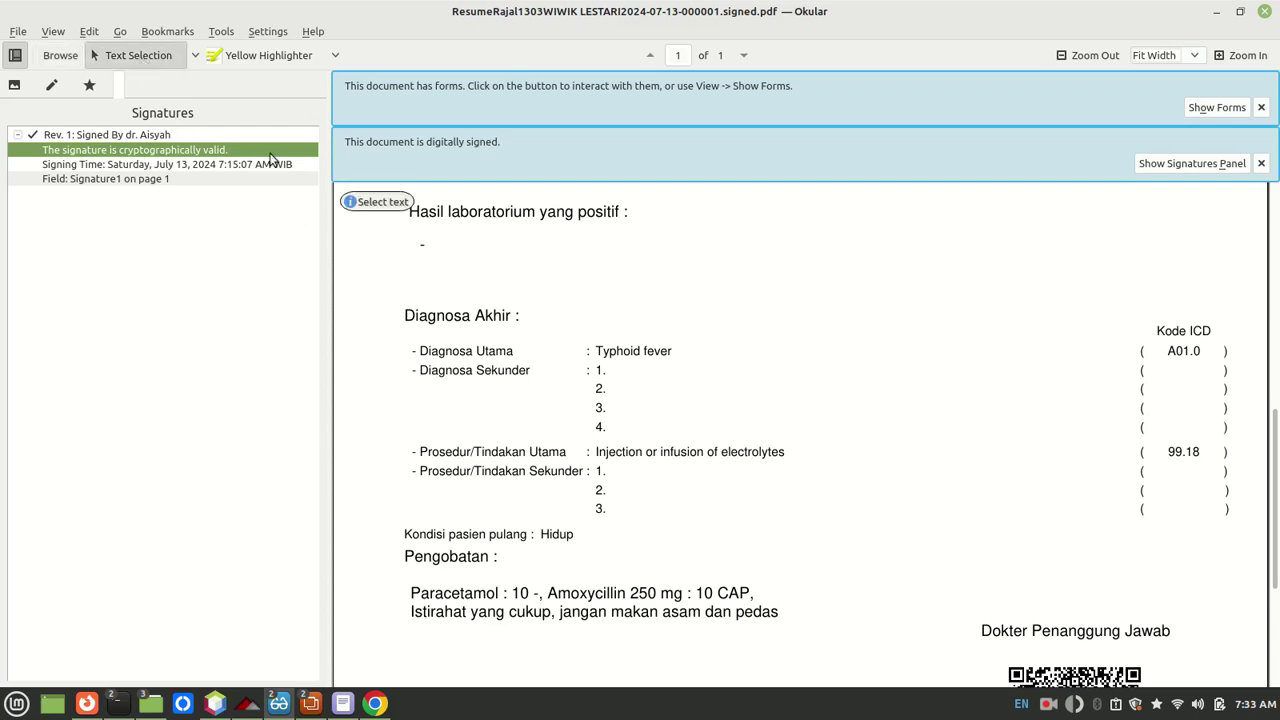
left_click_drag(441, 212, 576, 213)
right_click(576, 214)
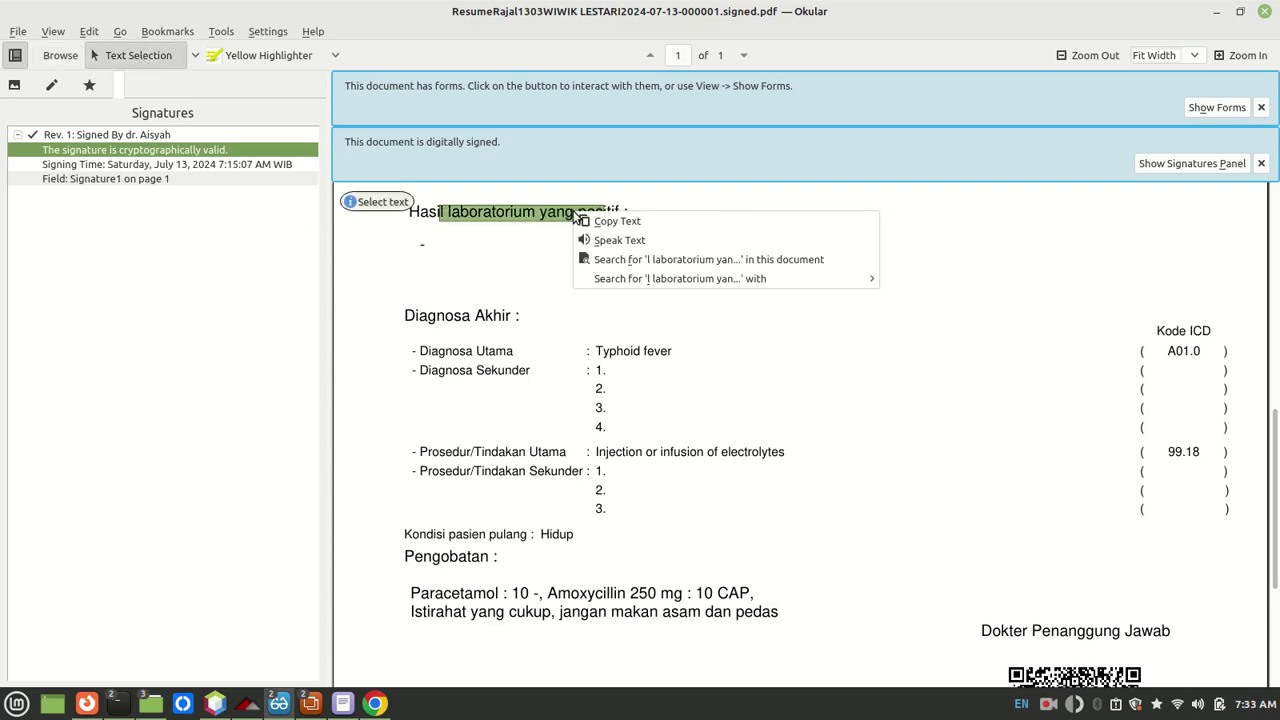
left_click(470, 239)
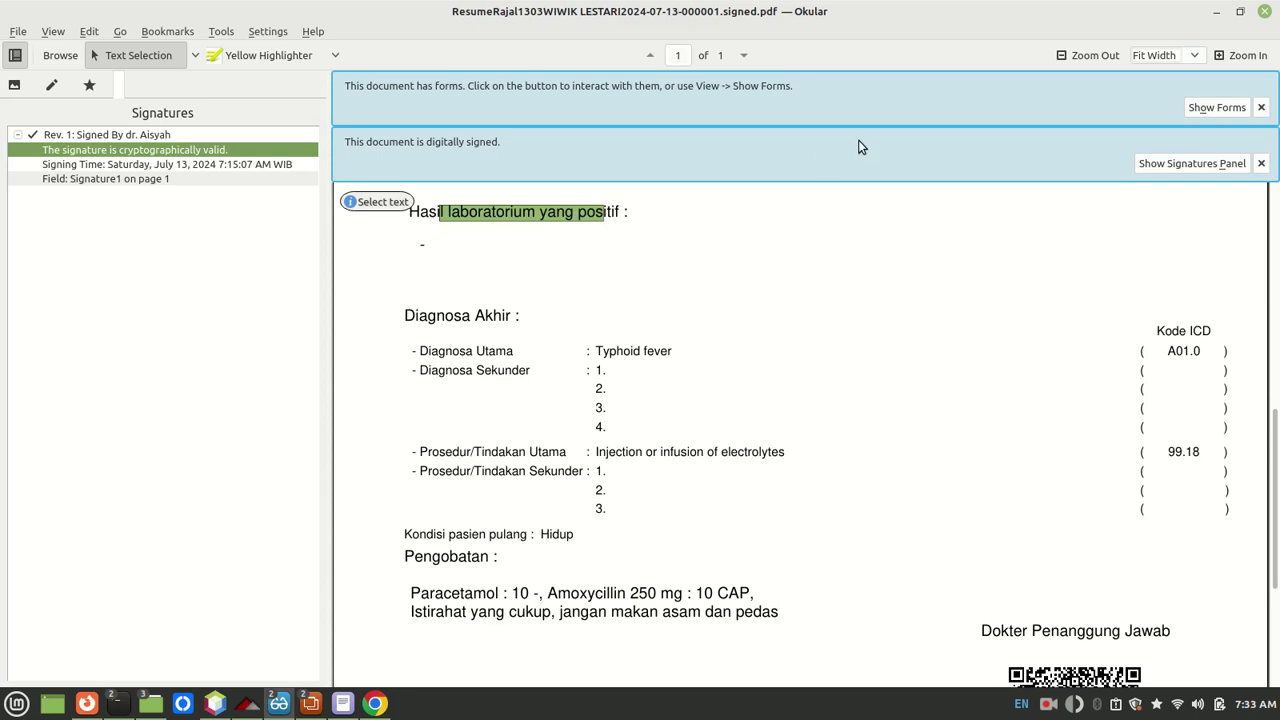
Step: Open the signed resume PDF from the POC-TTE folder with LibreOffice Draw
mouse_move(155, 712)
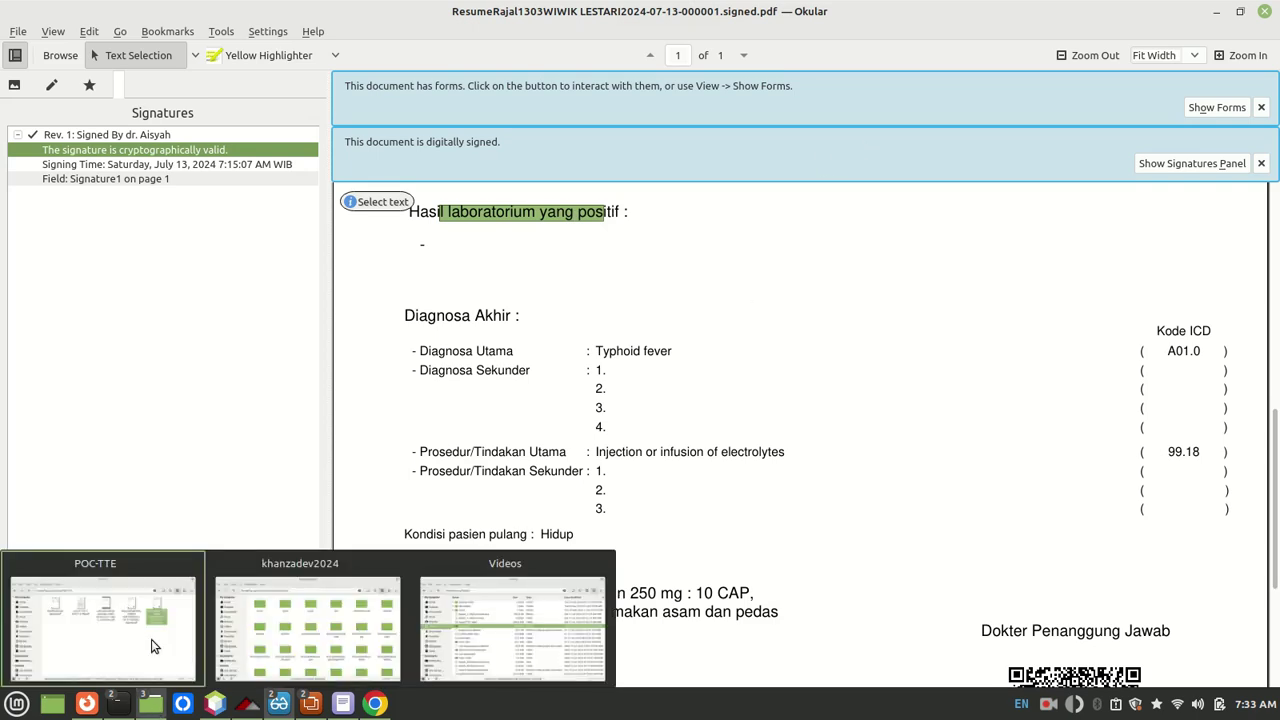
left_click(151, 639)
left_click(491, 411)
right_click(580, 187)
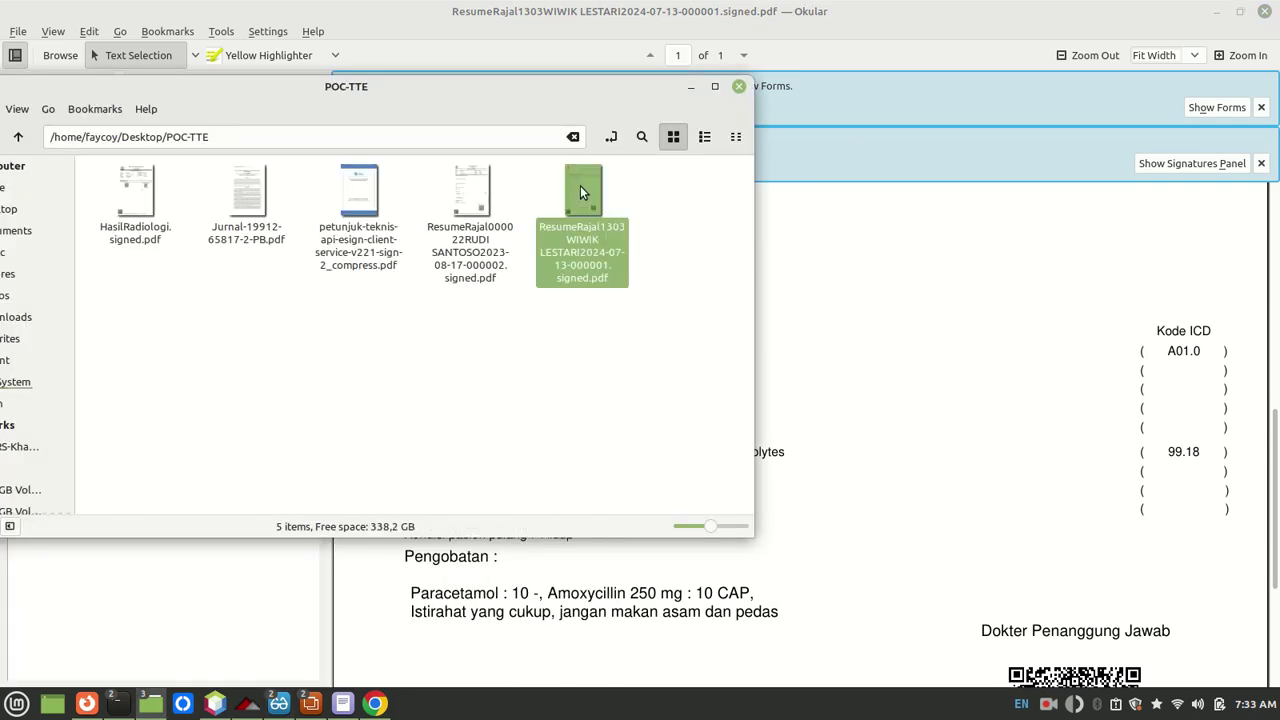
mouse_move(627, 236)
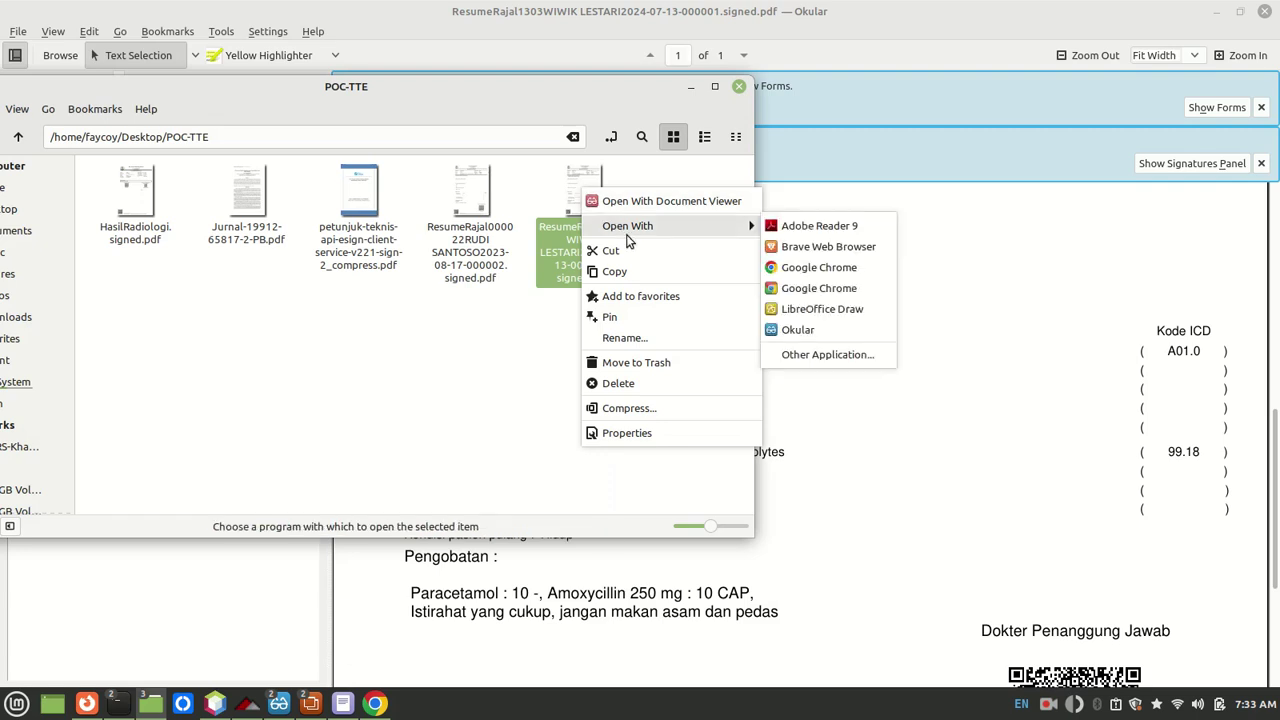
left_click(816, 312)
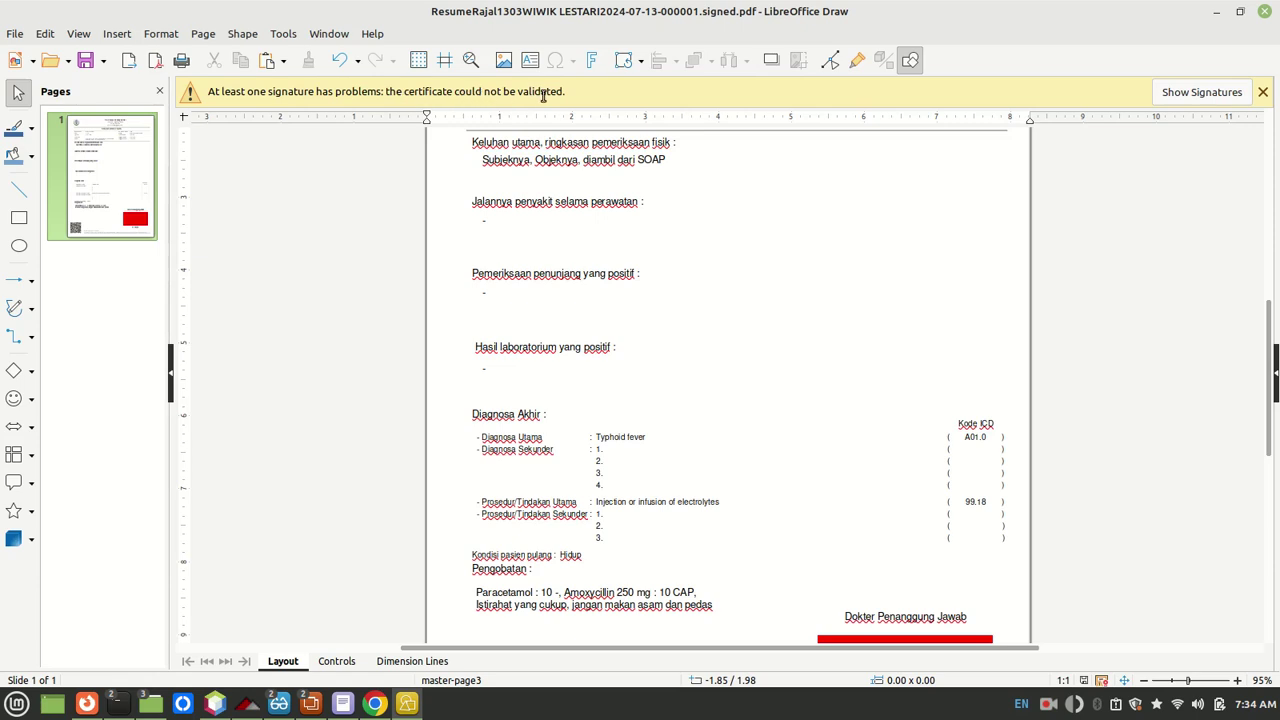
Step: Show the PDF's signatures and inspect the signer certificate's fields, Public Key, Signature Algorithm and Certification Path
left_click(1195, 92)
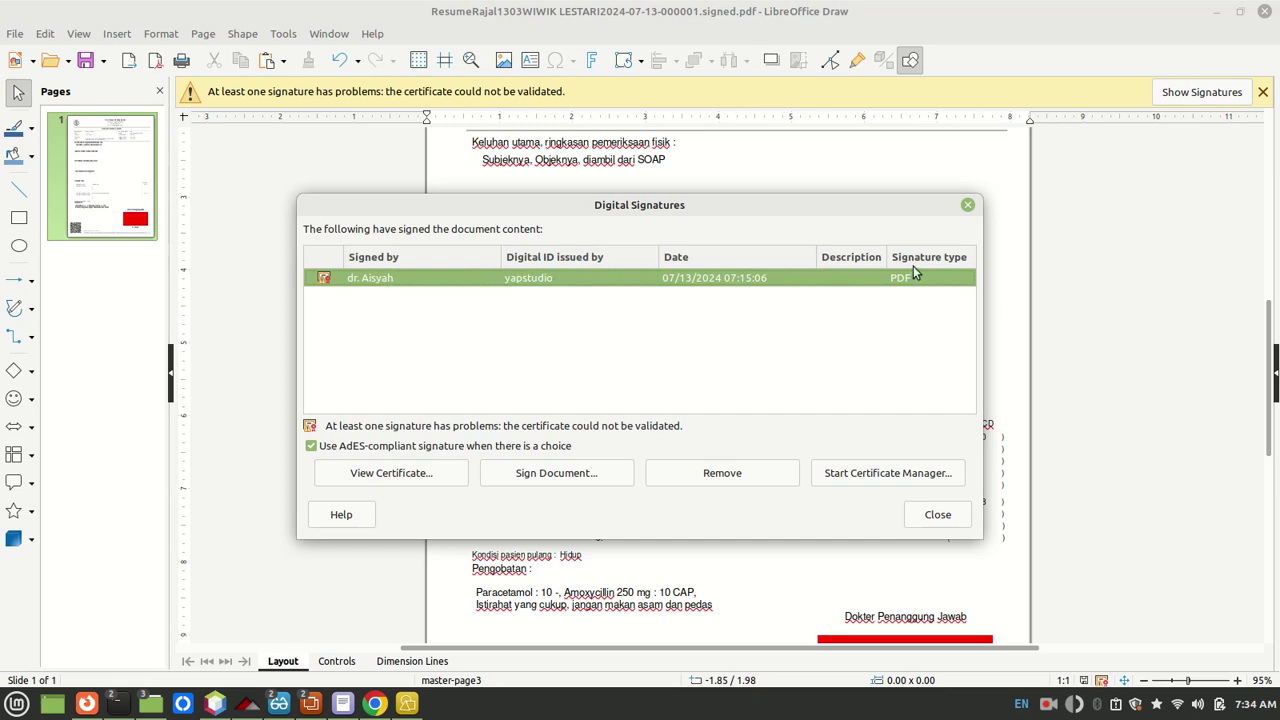
left_click(424, 482)
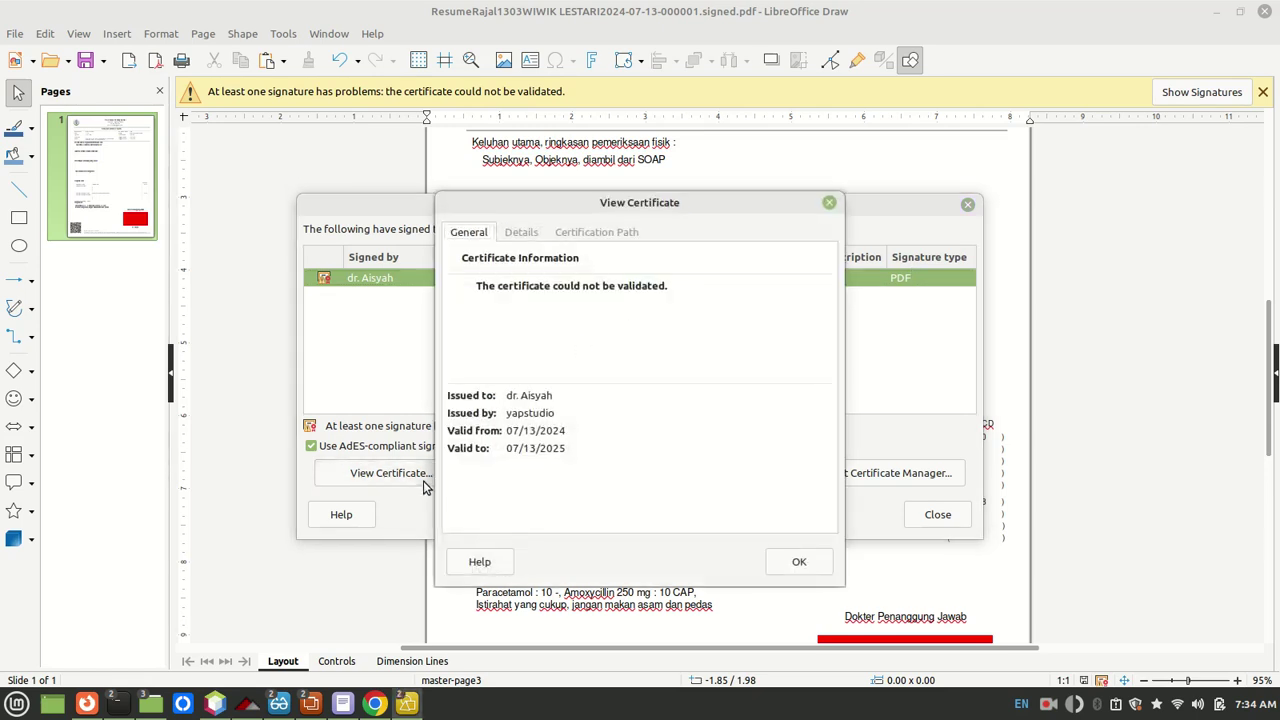
left_click(520, 232)
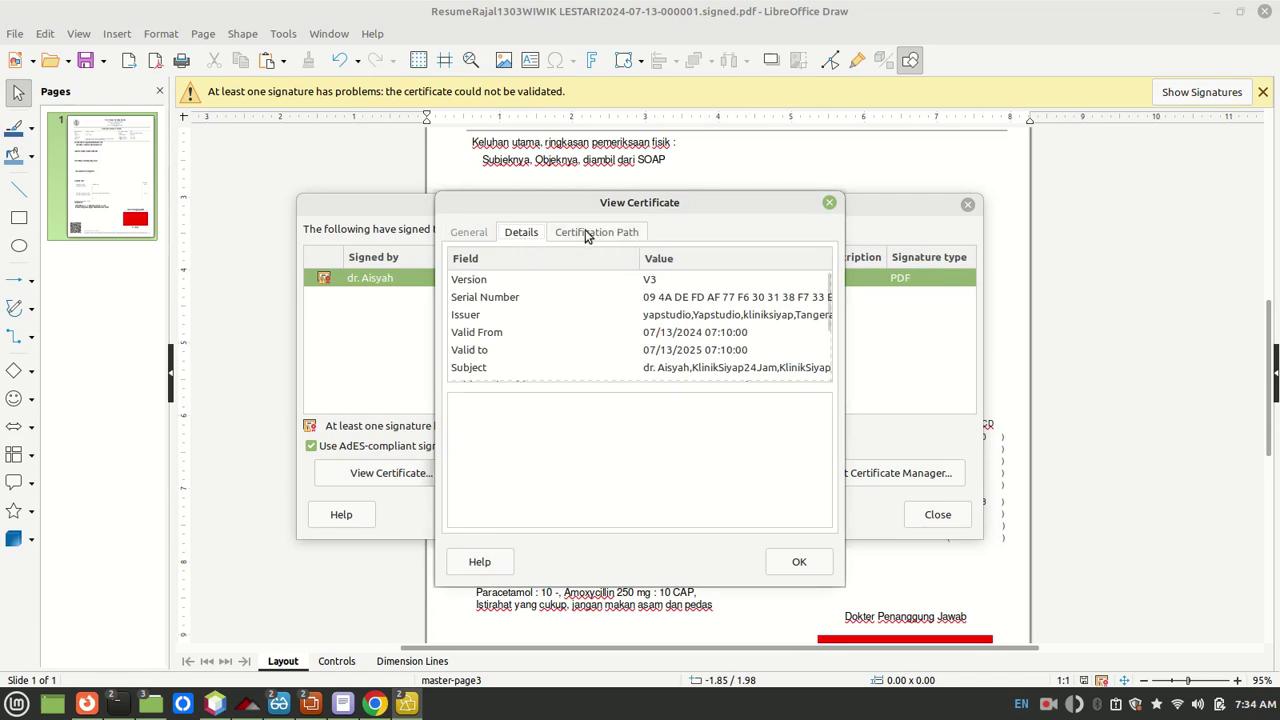
left_click(587, 234)
left_click(521, 232)
left_click(544, 279)
key("Down")
key("Down")
key("Down")
key("Down")
key("Down")
key("Down")
key("Down")
key("Down")
key("Down")
key("Down")
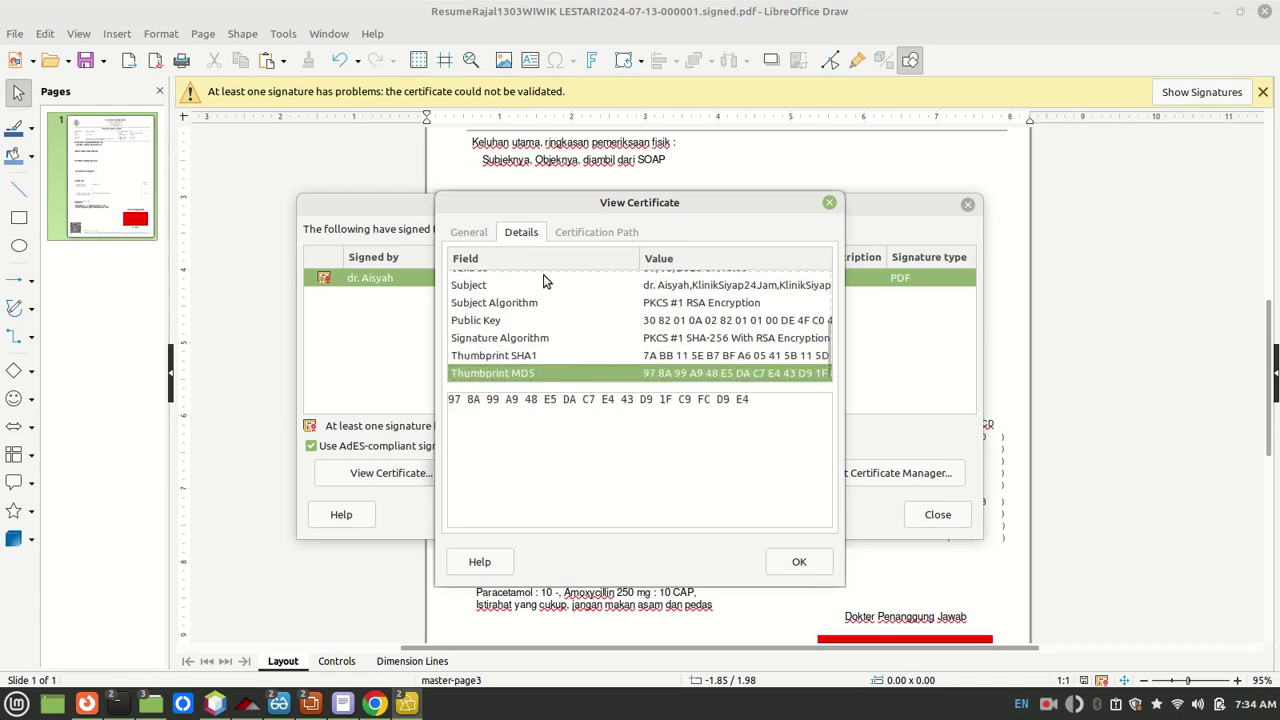
key("Up")
key("Up")
key("Up")
key("Up")
key("Down")
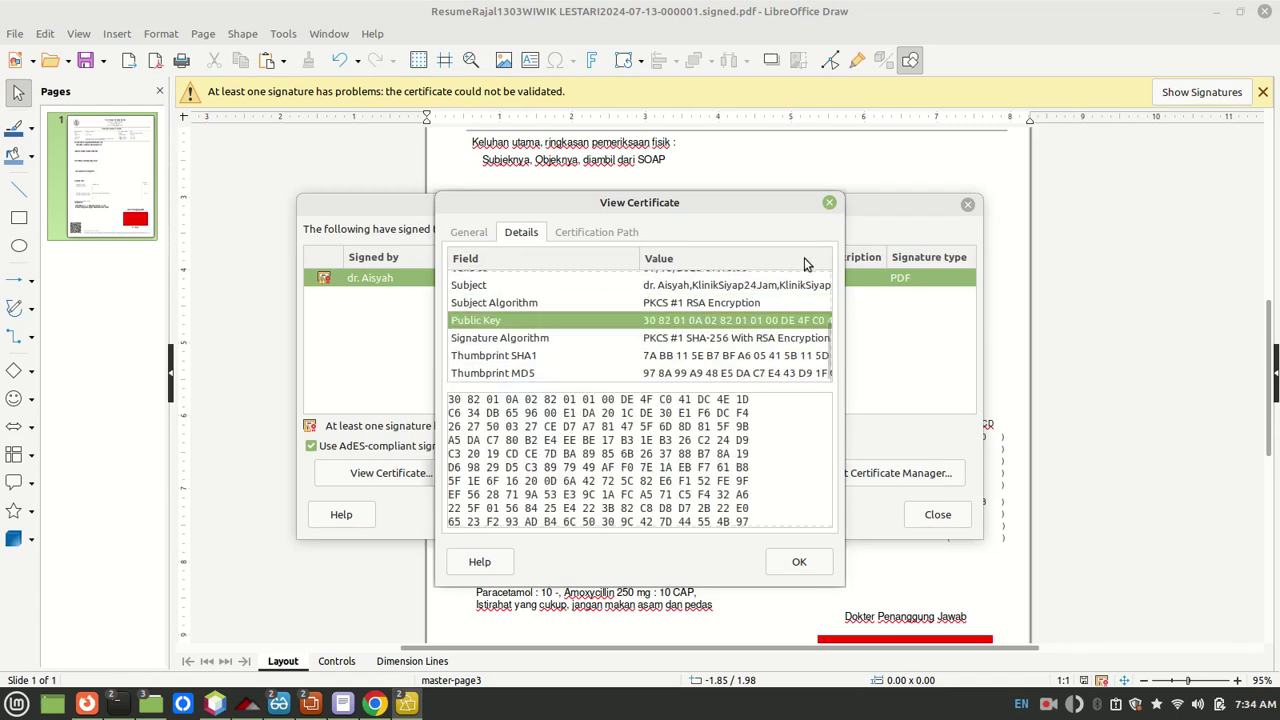
key("Down")
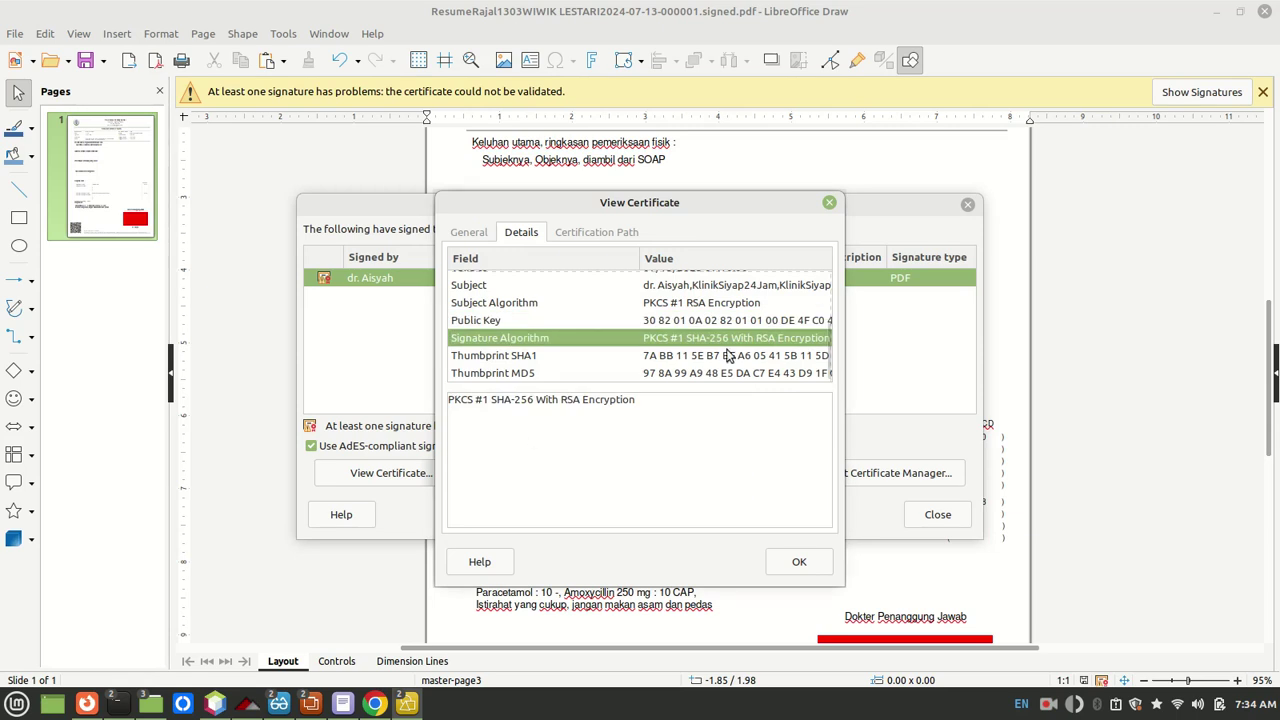
left_click(829, 204)
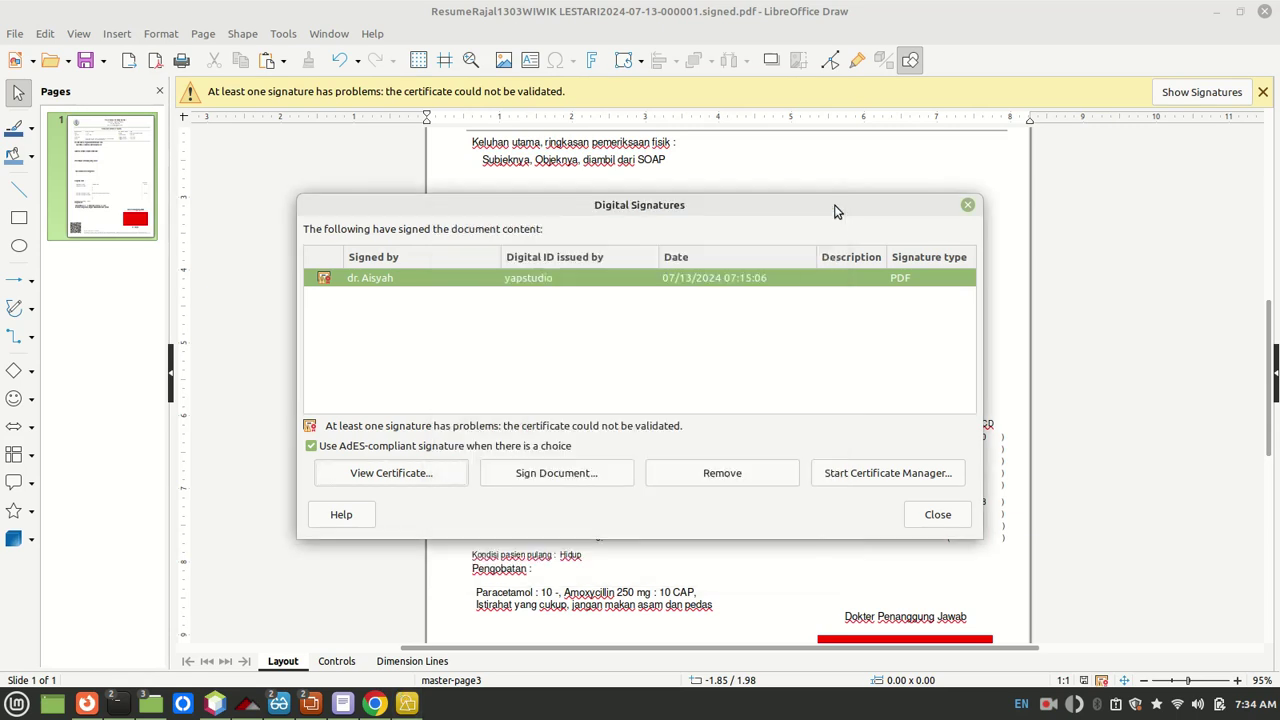
Step: Delete the 'Injection or infusion of electrolytes' procedure text from the resume
left_click(938, 514)
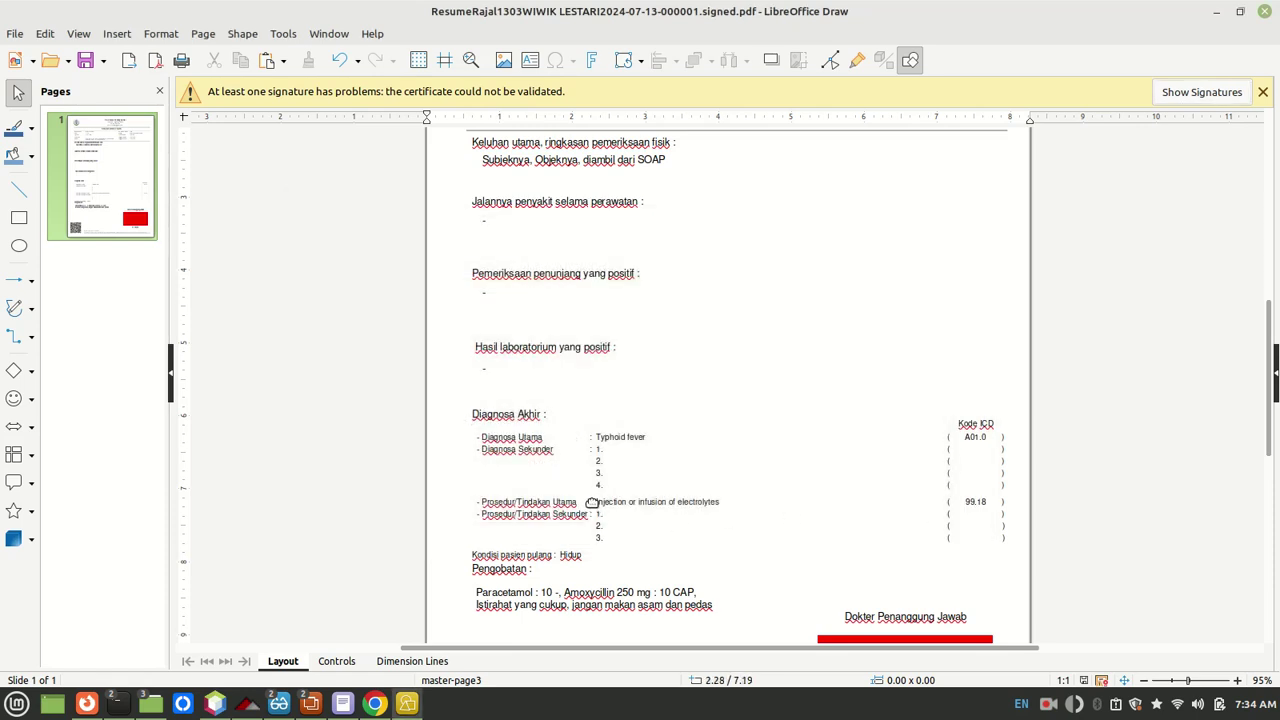
left_click(592, 502)
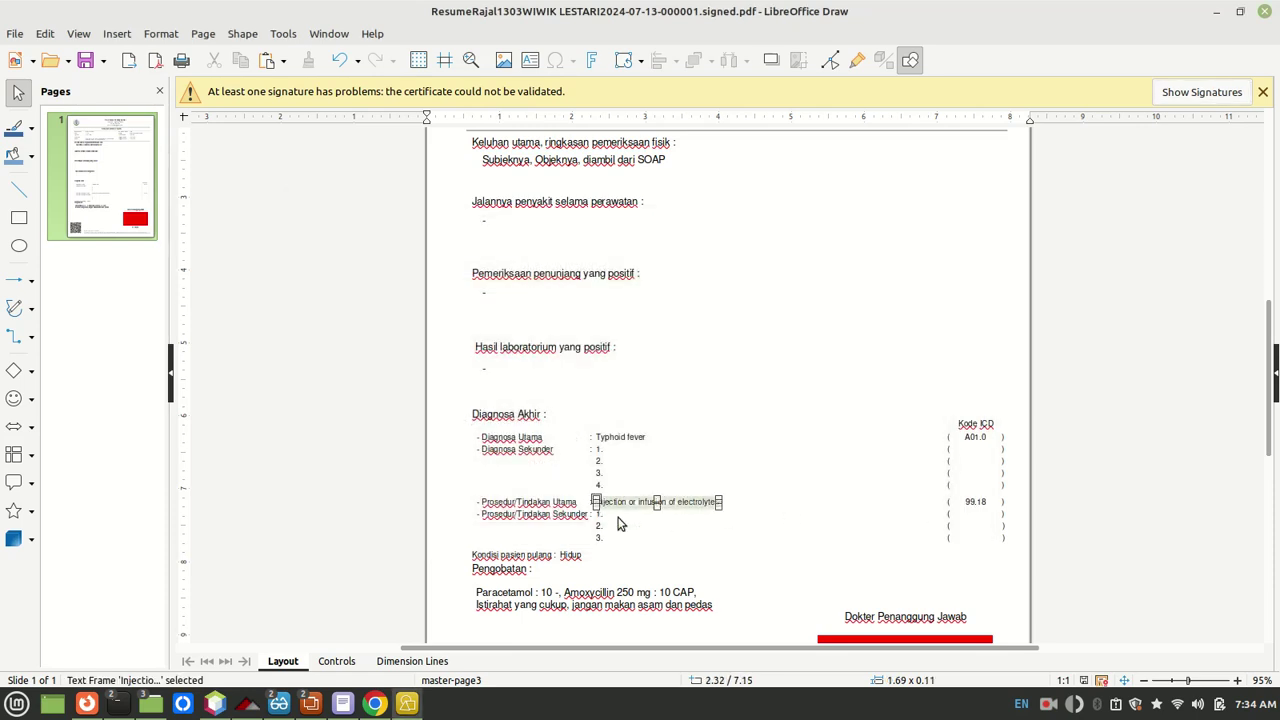
left_click(668, 544)
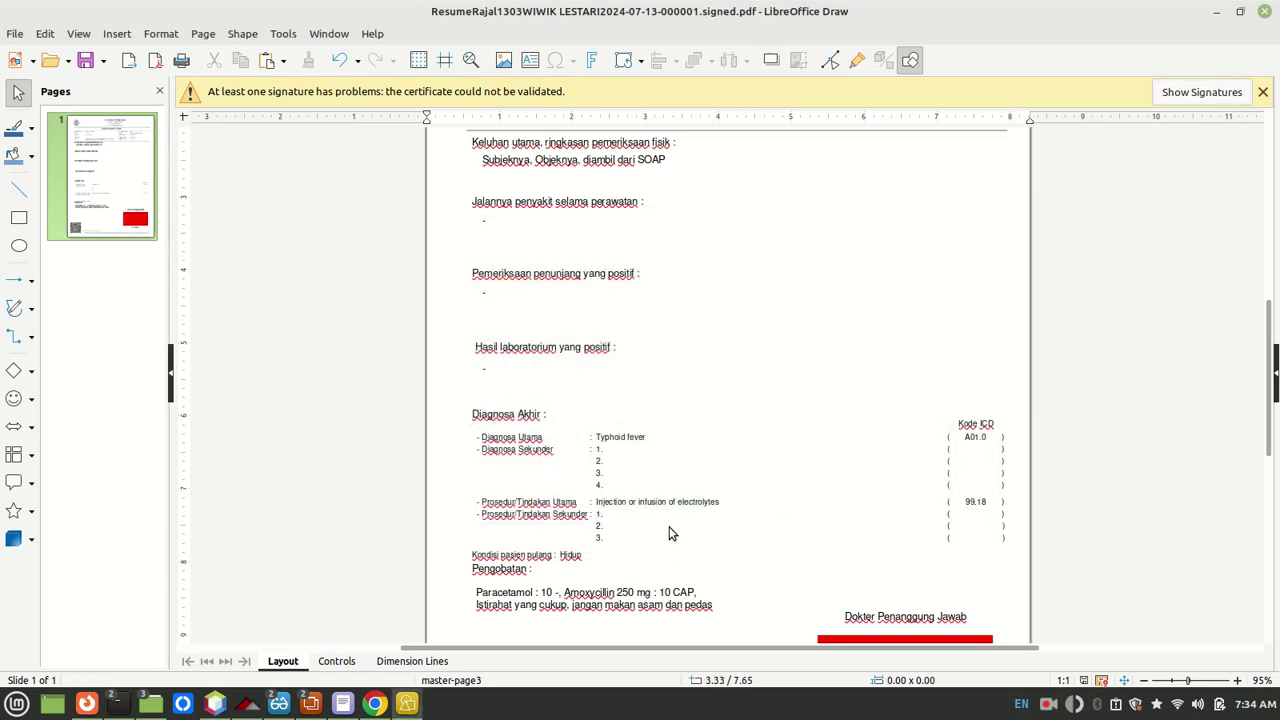
left_click(670, 506)
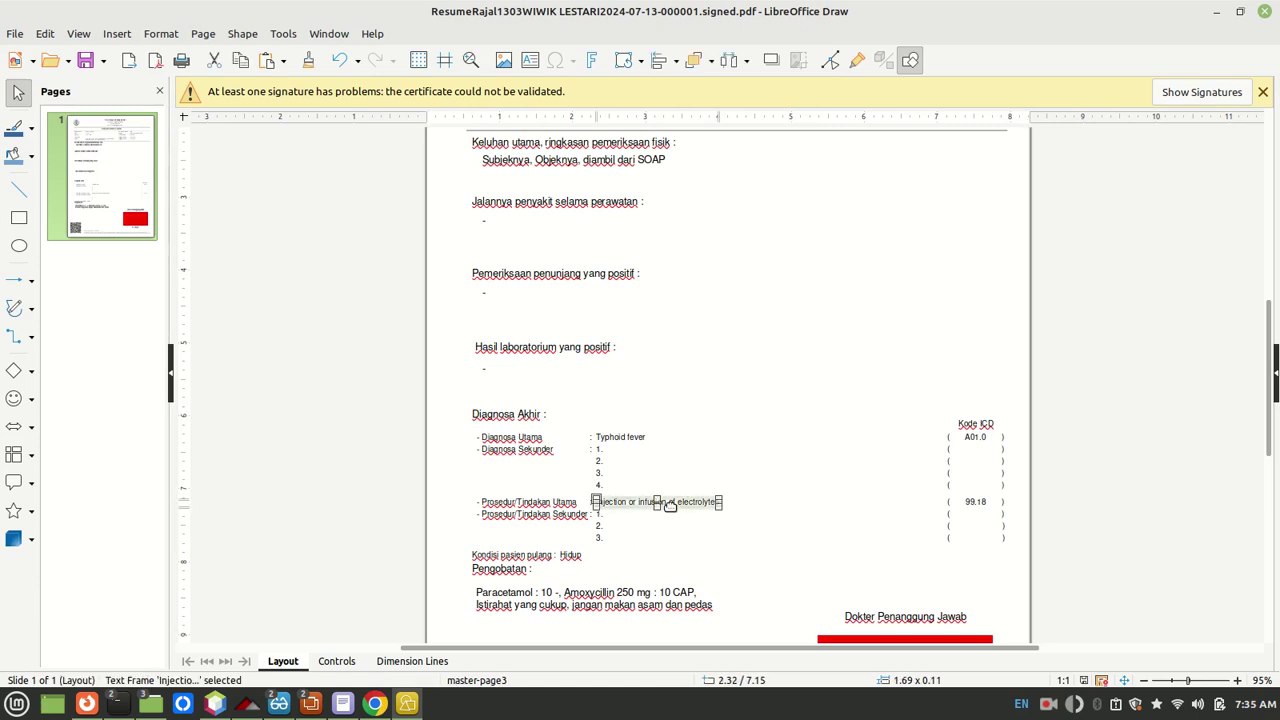
key("Delete")
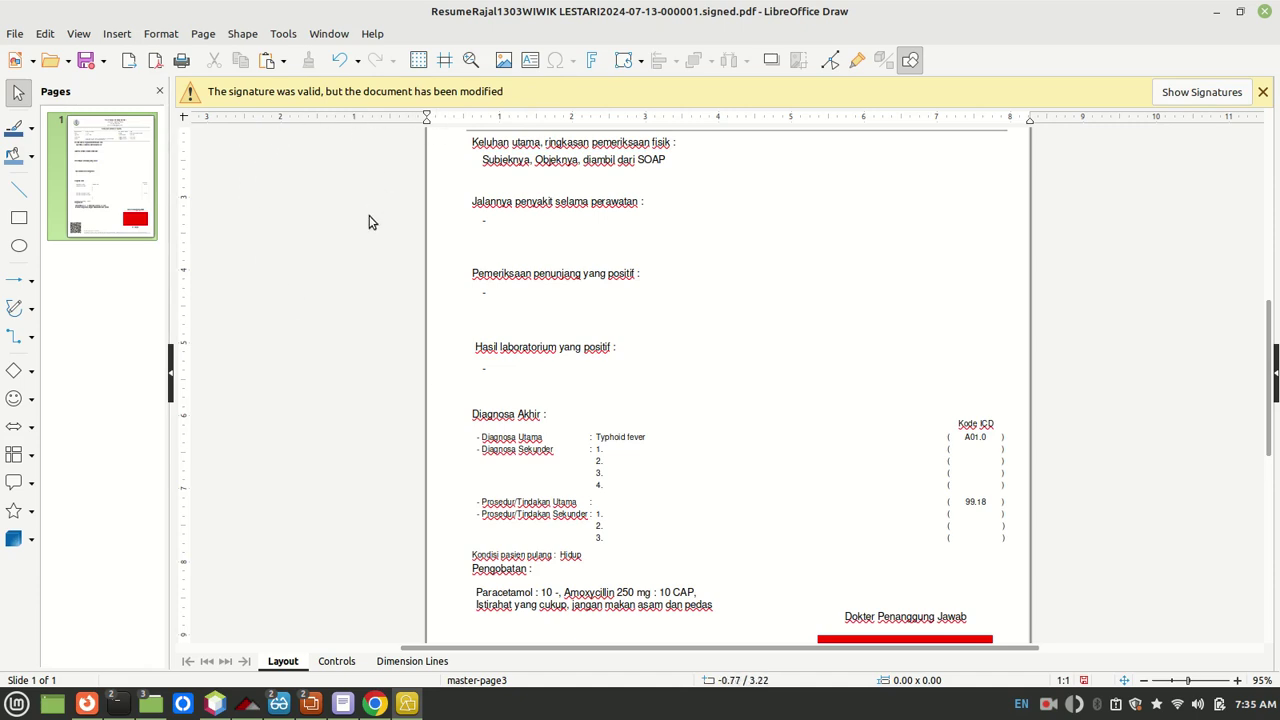
Step: Save the edited resume in POC-TTE as an ODF Drawing (.odg), agreeing to drop its signatures
left_click(16, 35)
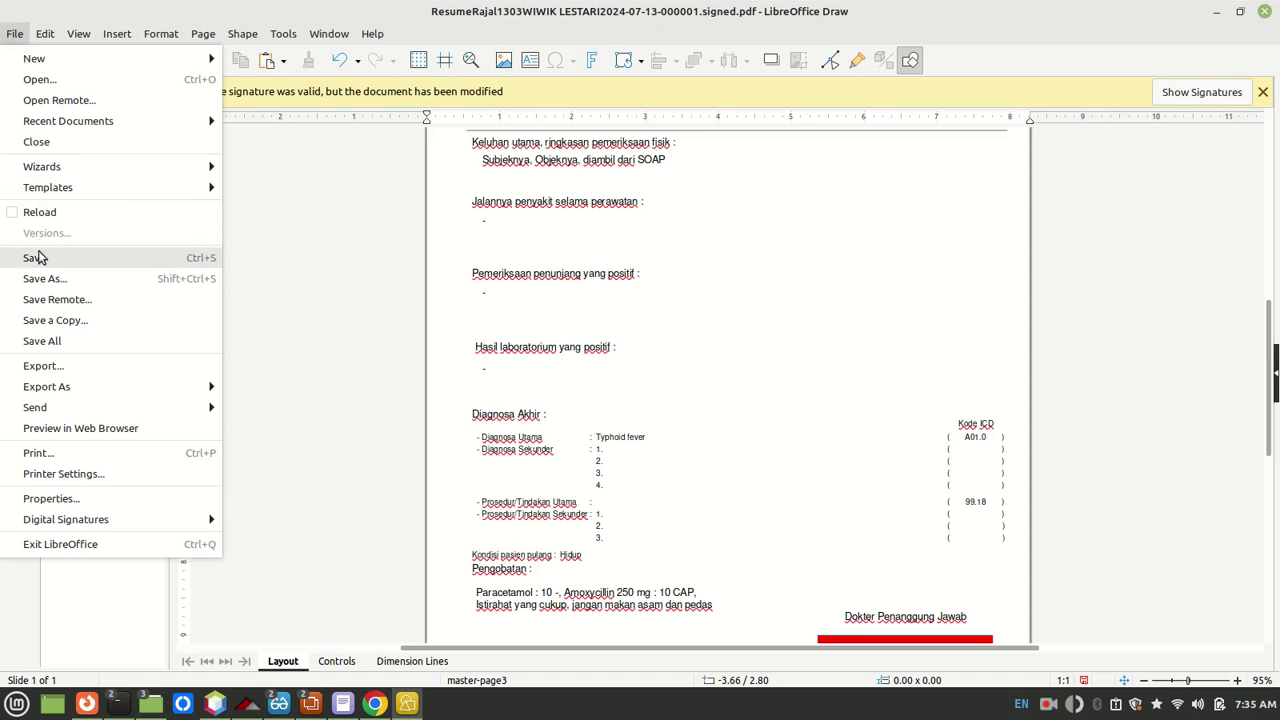
left_click(40, 258)
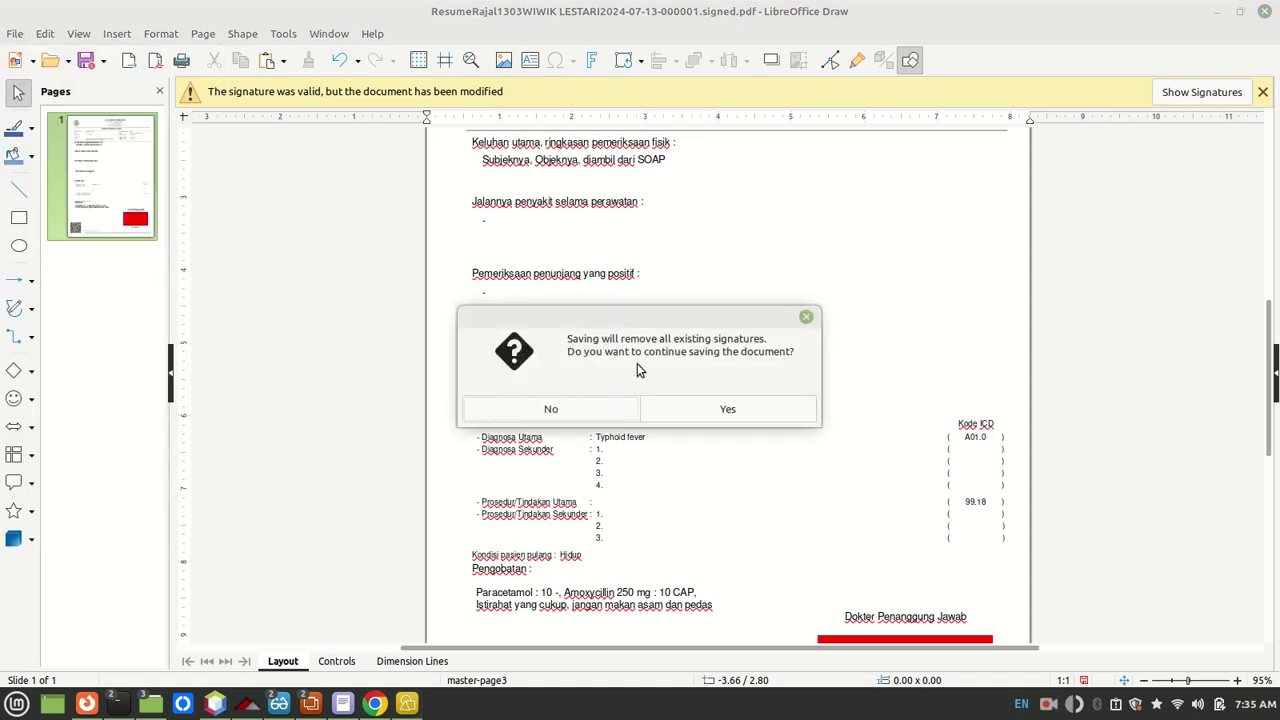
left_click(688, 412)
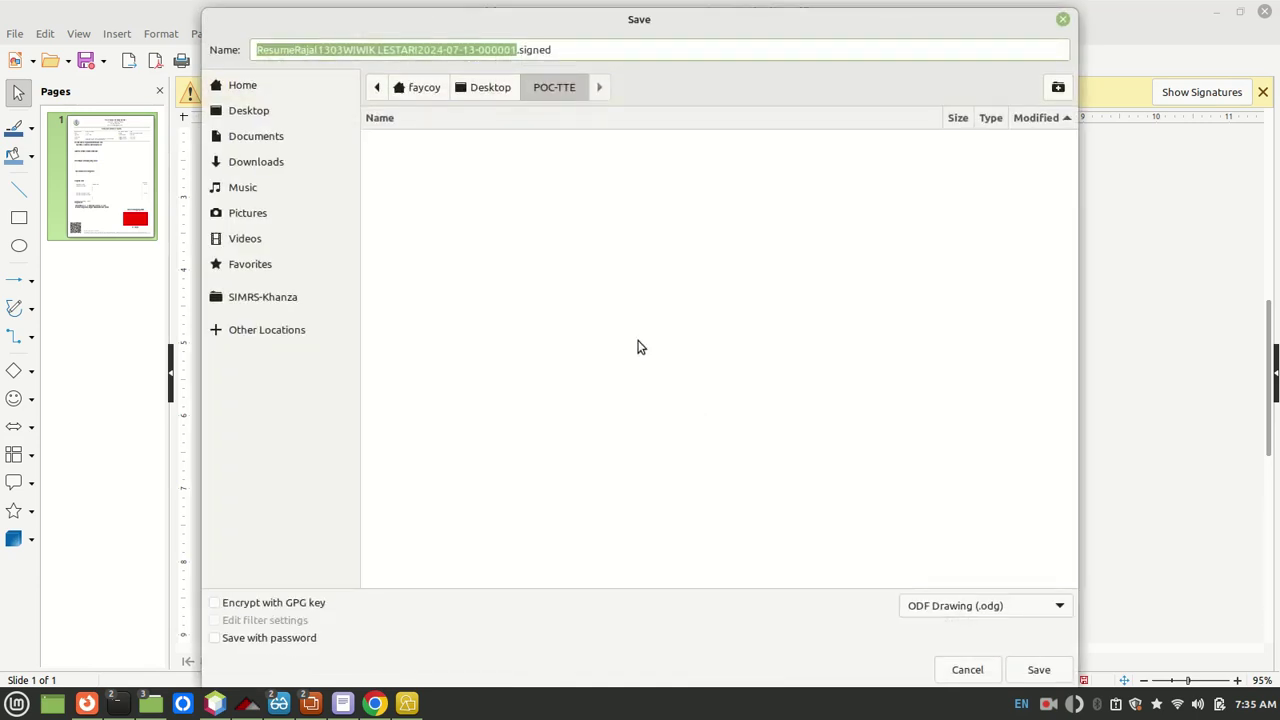
left_click(980, 610)
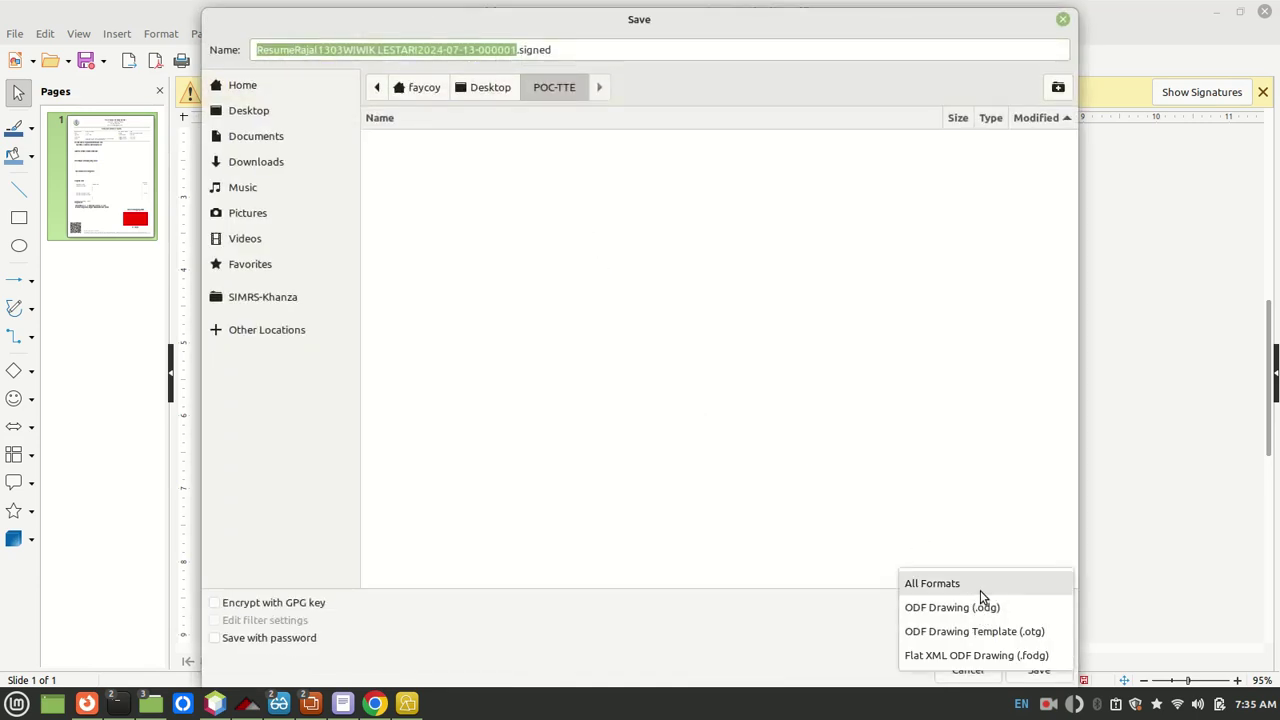
left_click(951, 476)
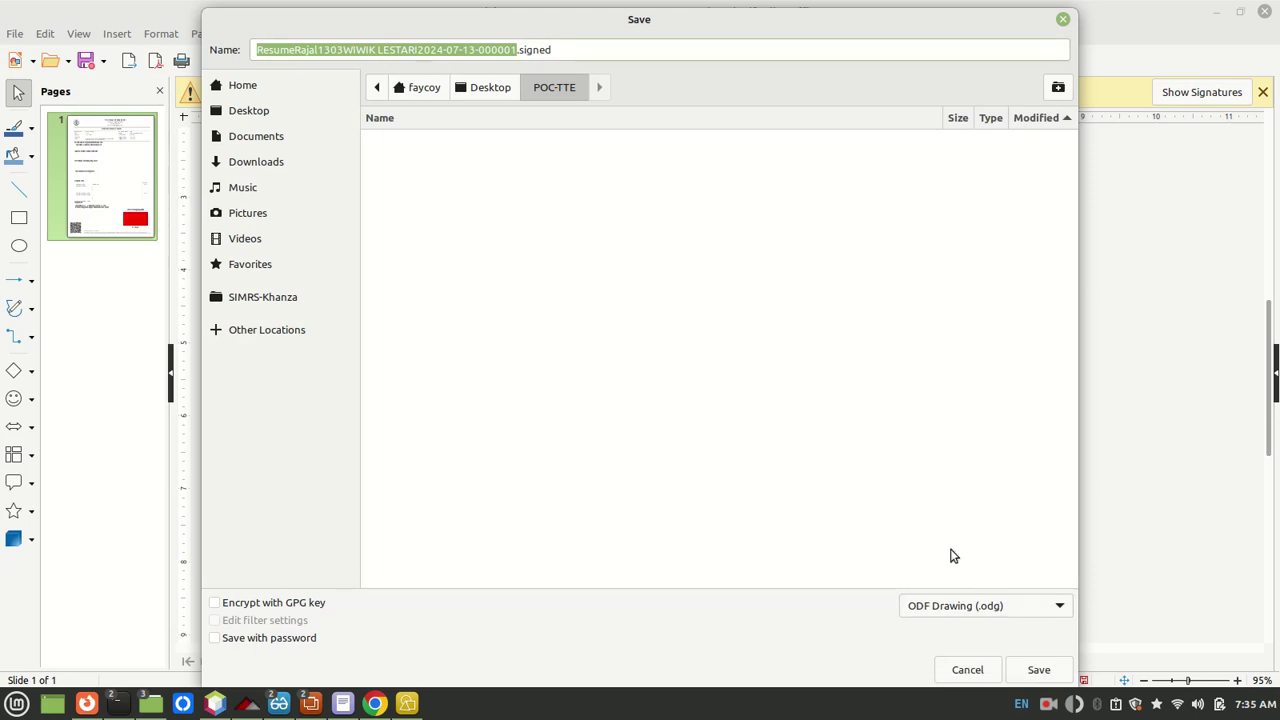
left_click(1038, 670)
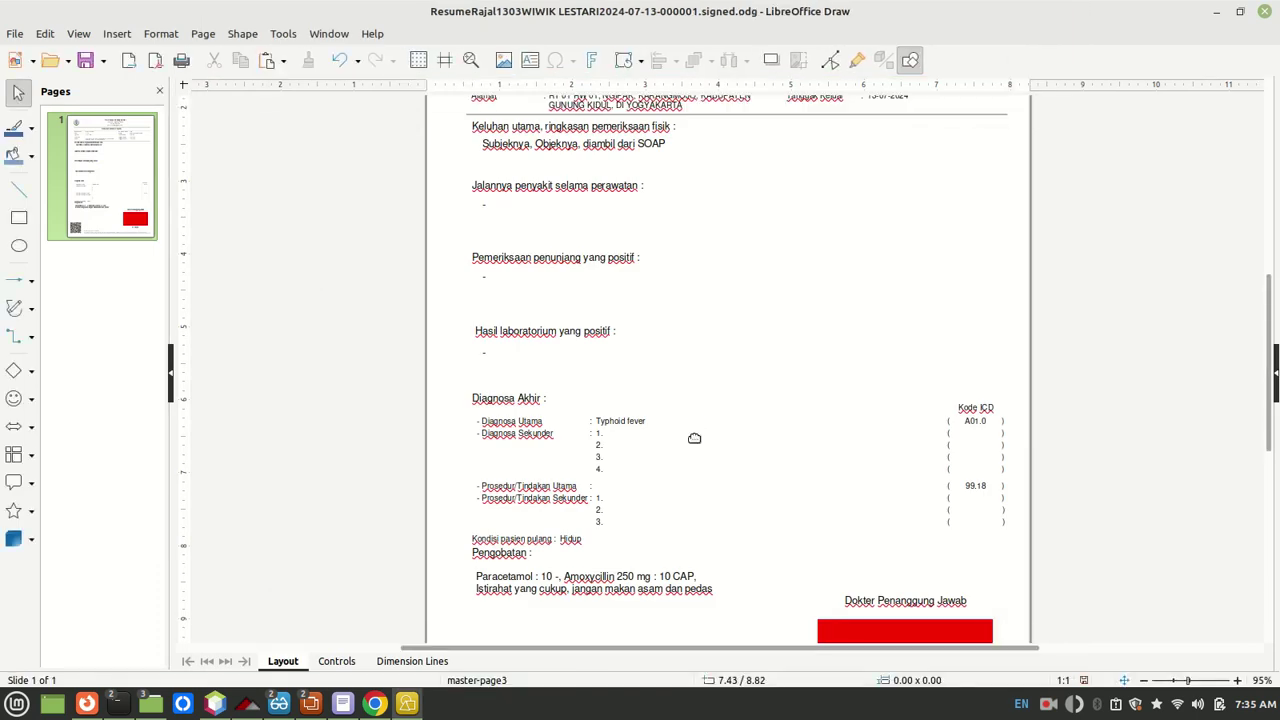
scroll(388, 259, "up", 7)
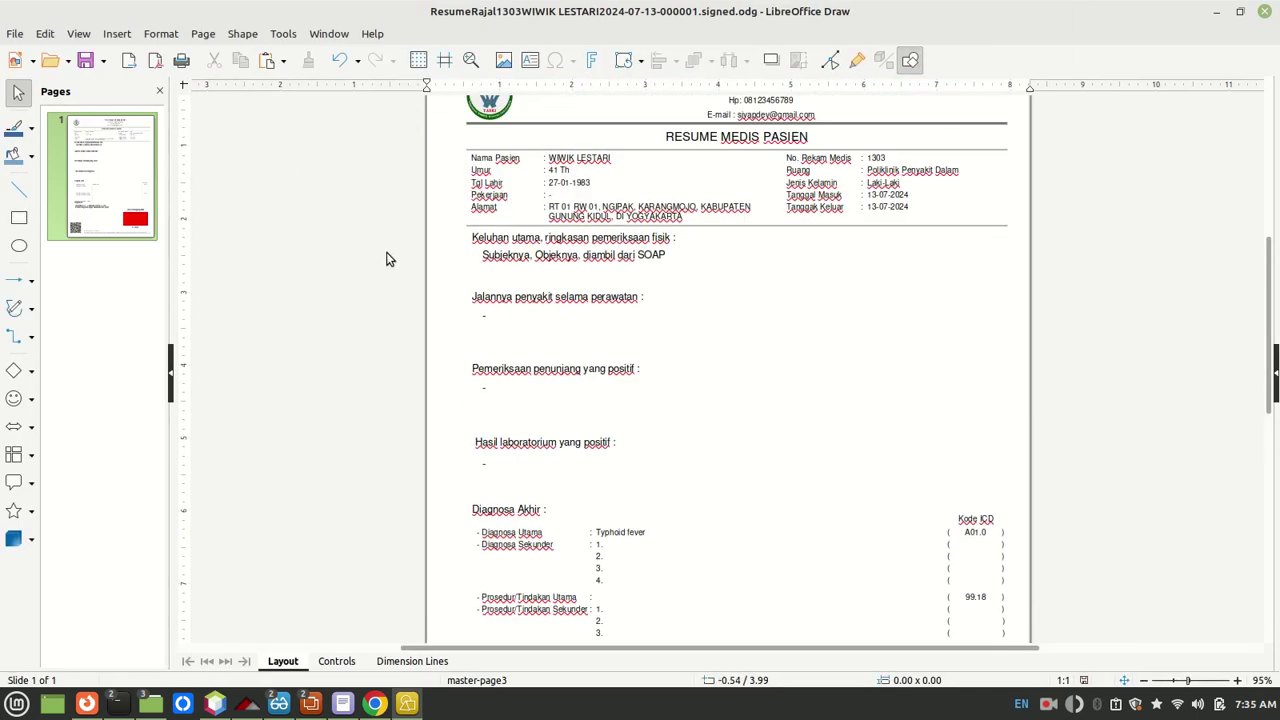
scroll(388, 259, "down", 2)
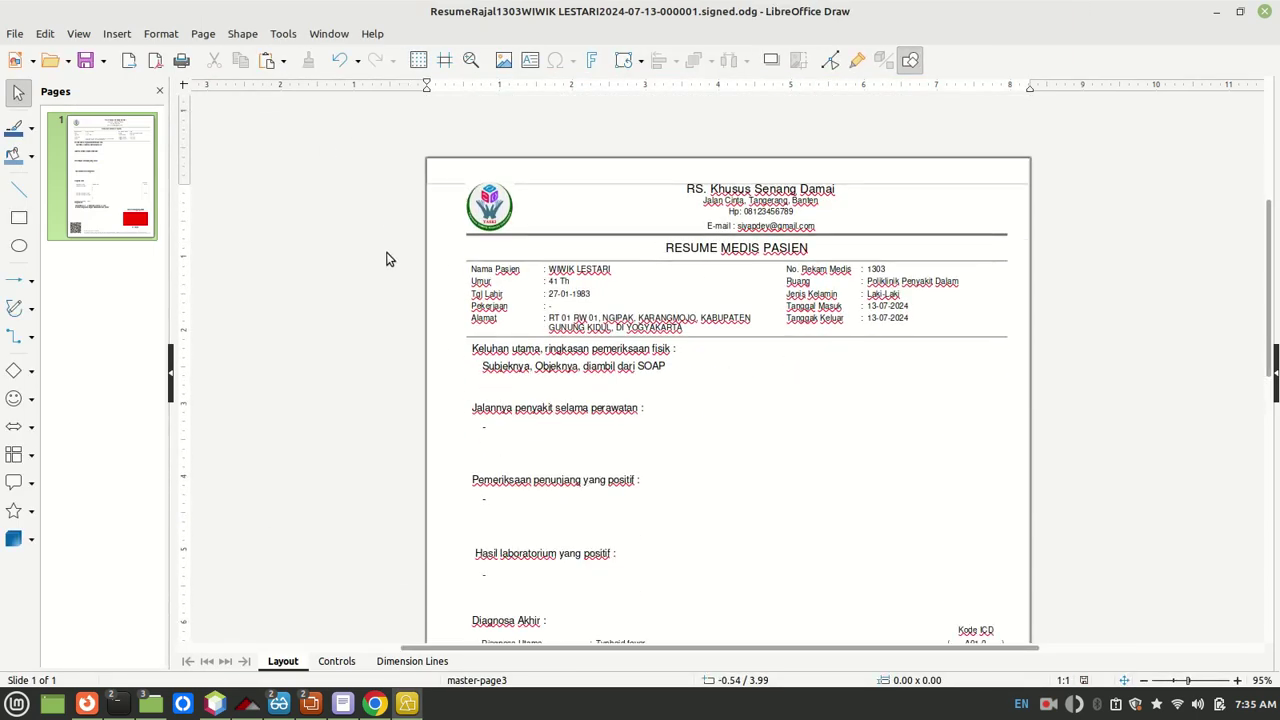
scroll(443, 251, "up", 2)
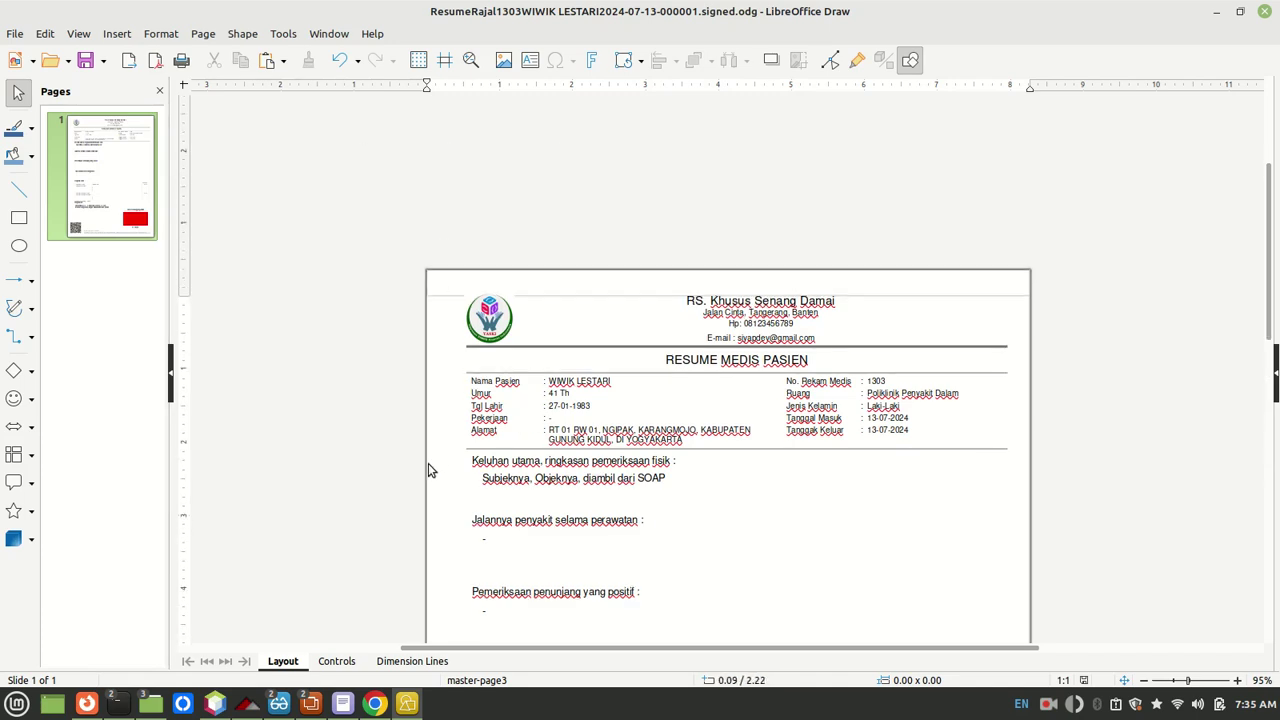
mouse_move(148, 707)
left_click(146, 646)
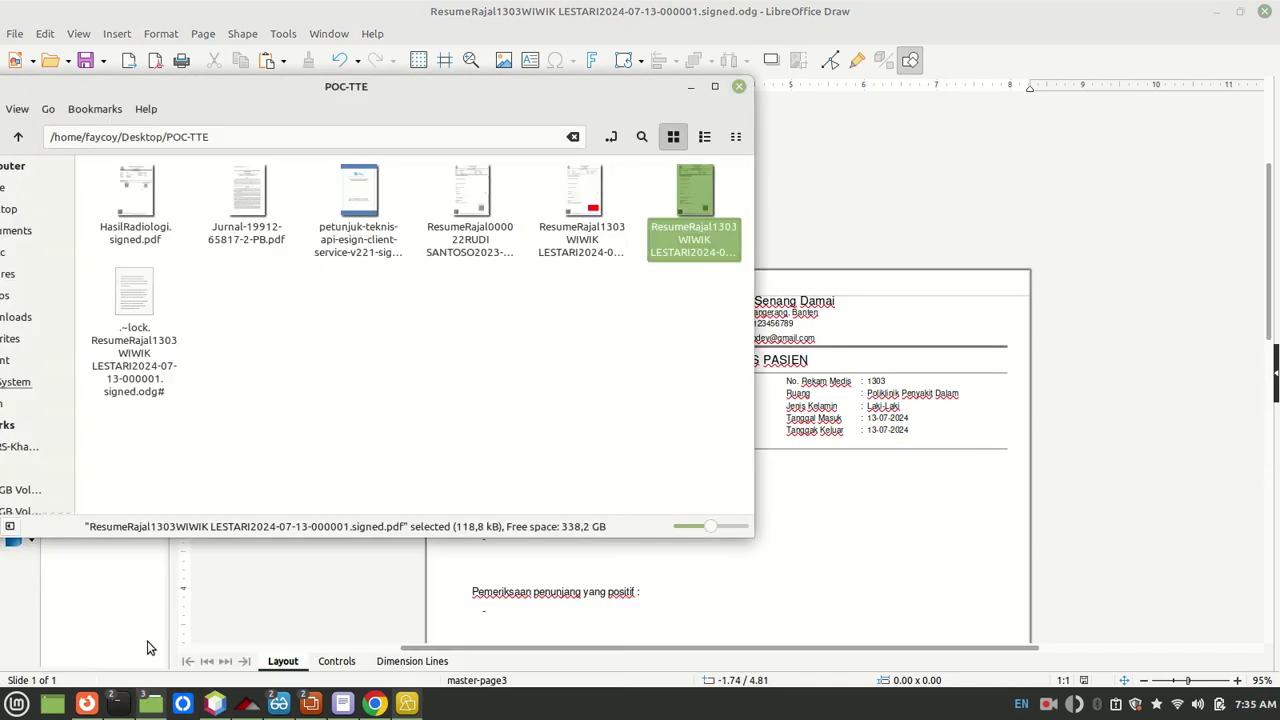
left_click(300, 354)
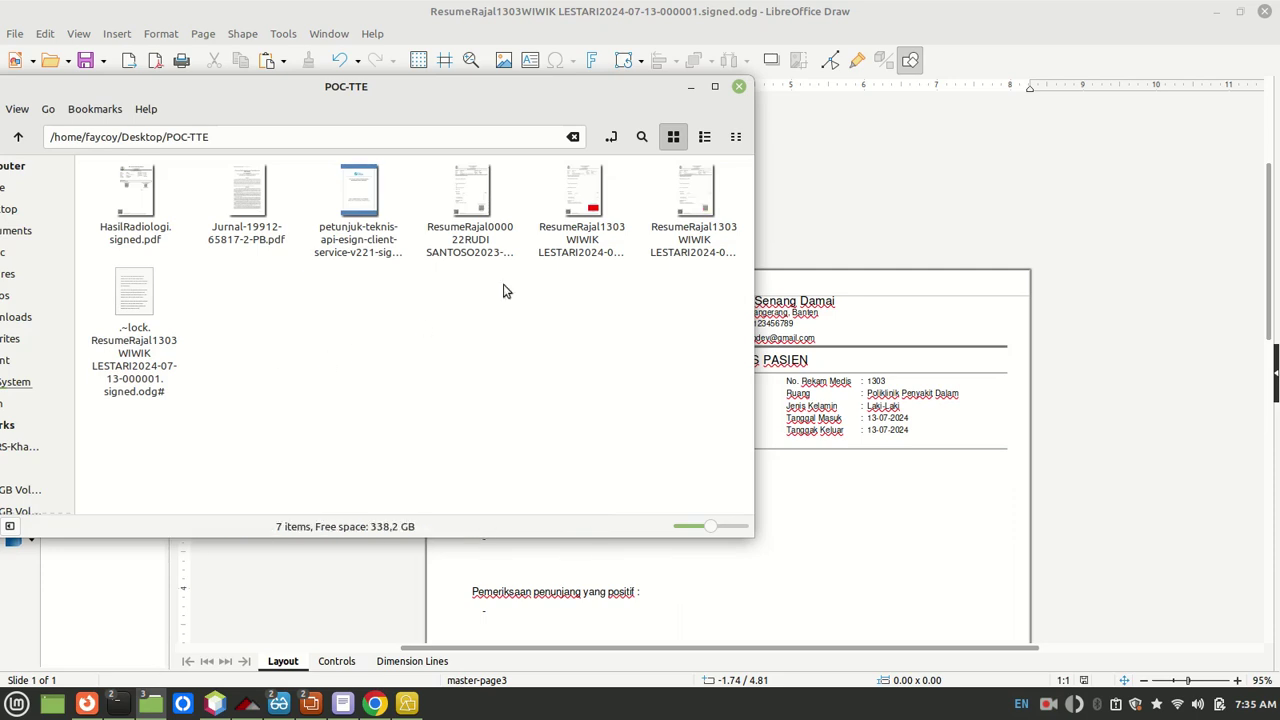
left_click(577, 226)
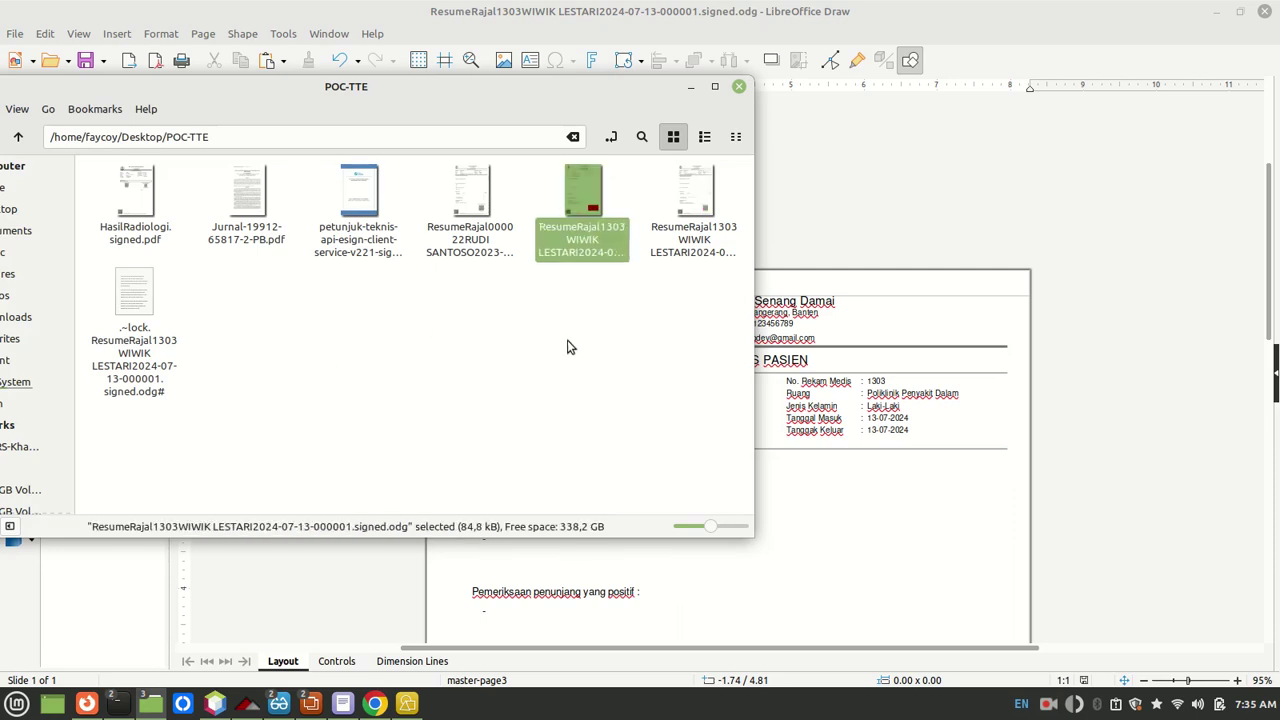
left_click(692, 225)
left_click(1154, 389)
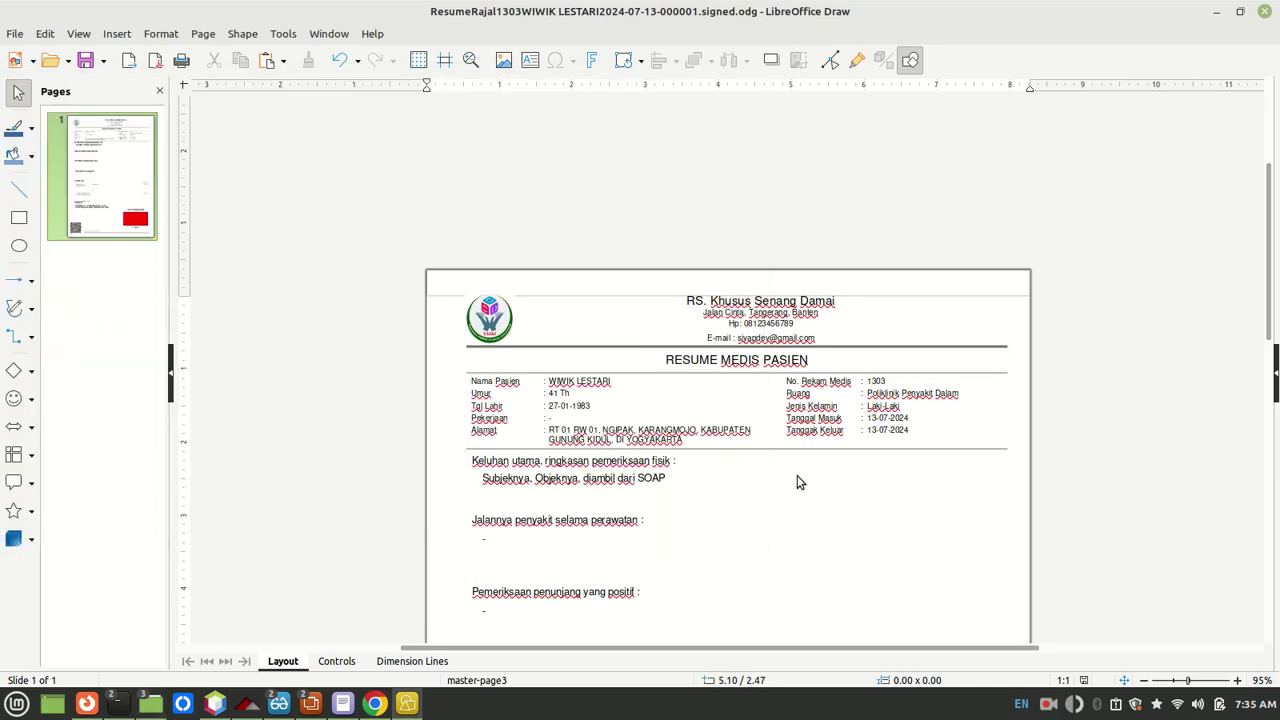
scroll(797, 482, "down", 1)
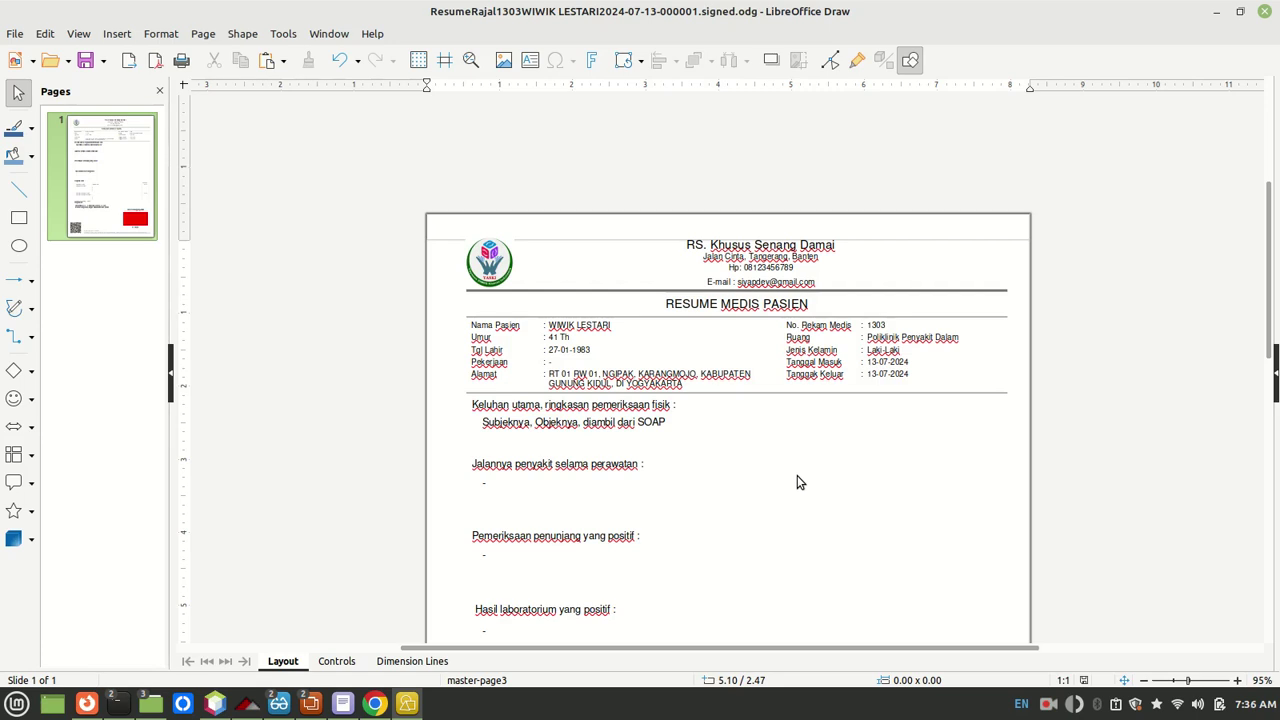
Step: Switch to Firefox to read the Kominfo article on electronic versus digital signatures
key("alt+Tab")
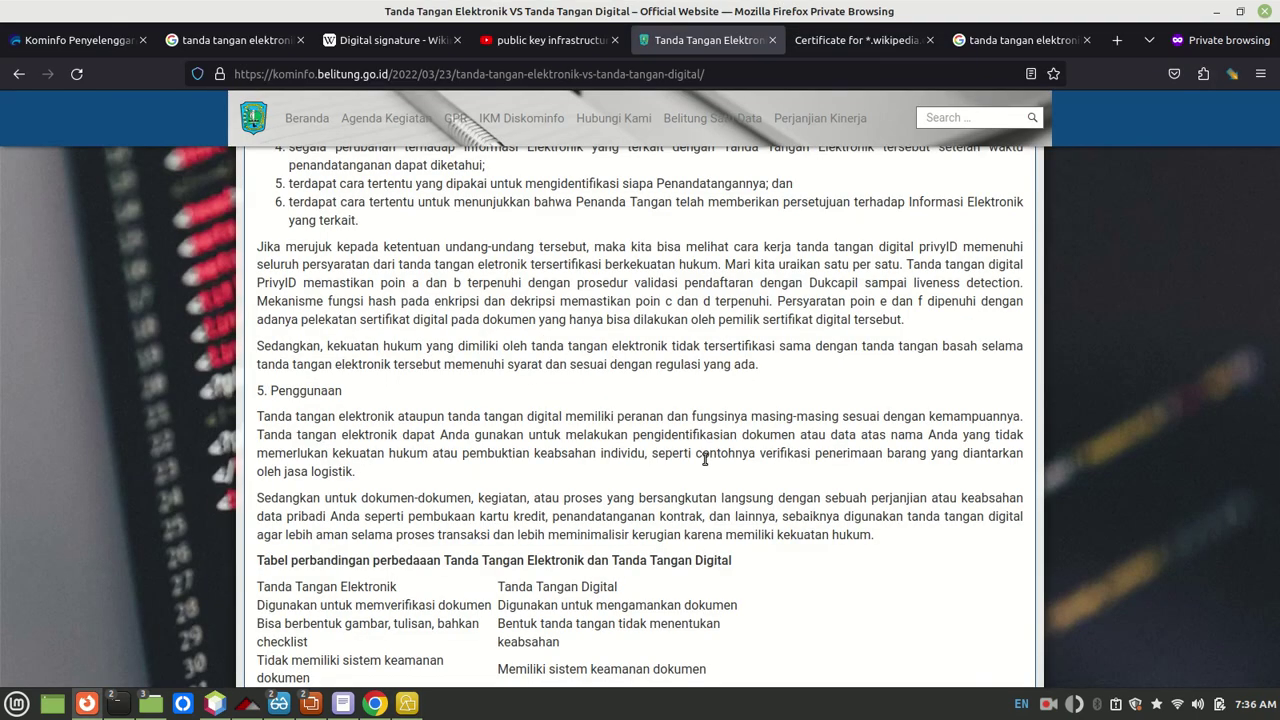